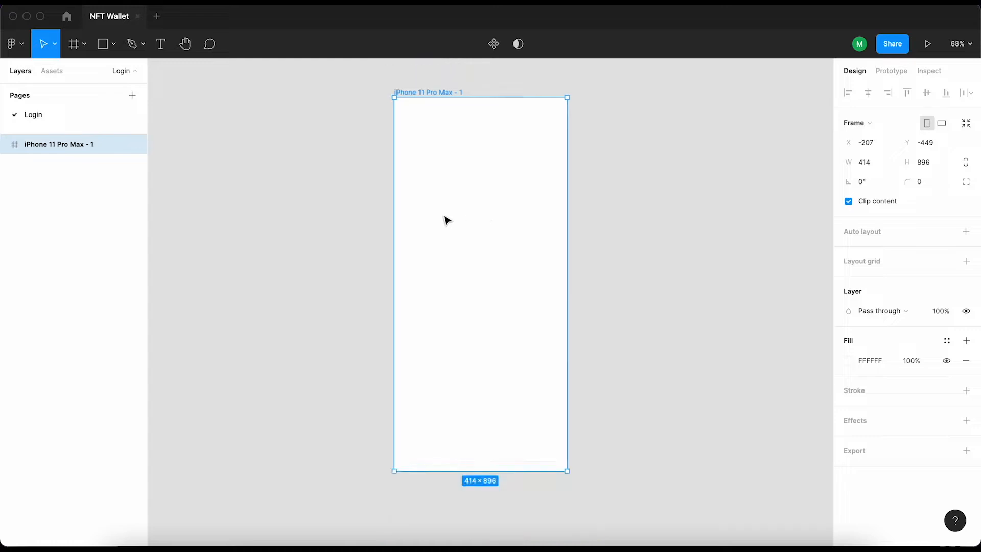
Name the page Login and rename the iPhone 11 Pro Max frame as Splash screen
type("Login")
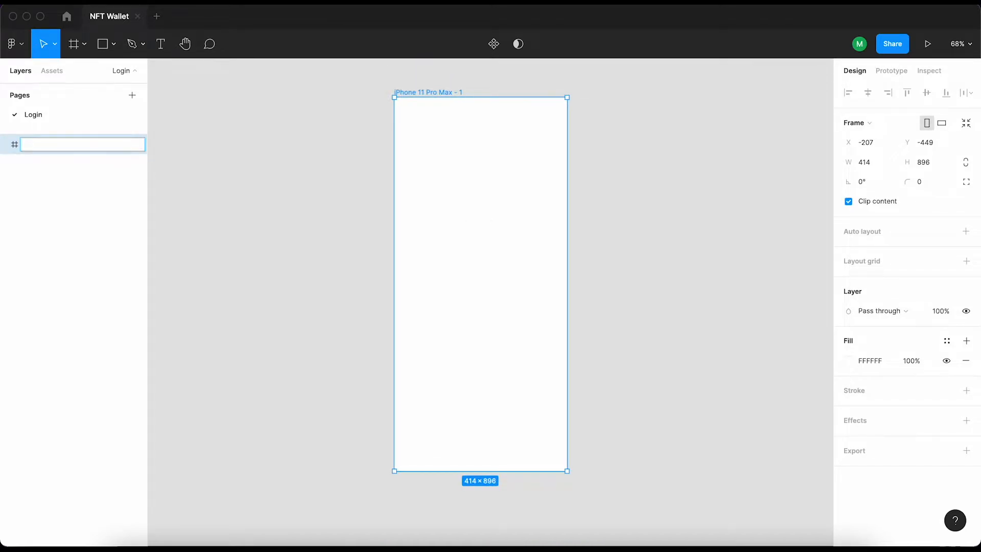
type("Splash screen")
left_click(263, 206)
Round the corners of the Splash screen frame with a radius of 40
left_click(464, 214)
key("shift+Up")
key("shift+Up")
key("shift+Up")
key("shift+Up")
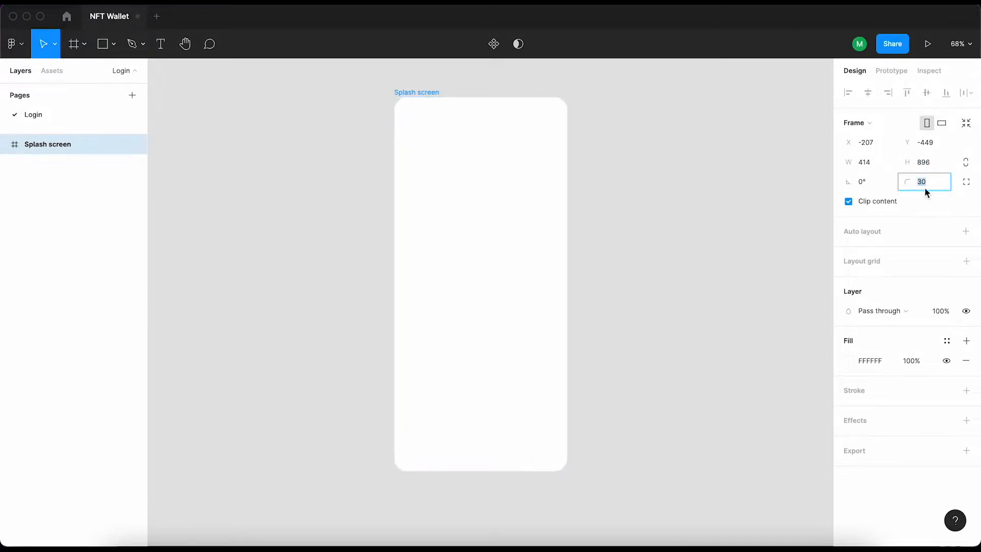
left_click(633, 219)
Open the Pexels plugin and search its free photos for "abstract"
left_click_drag(633, 218, 599, 224)
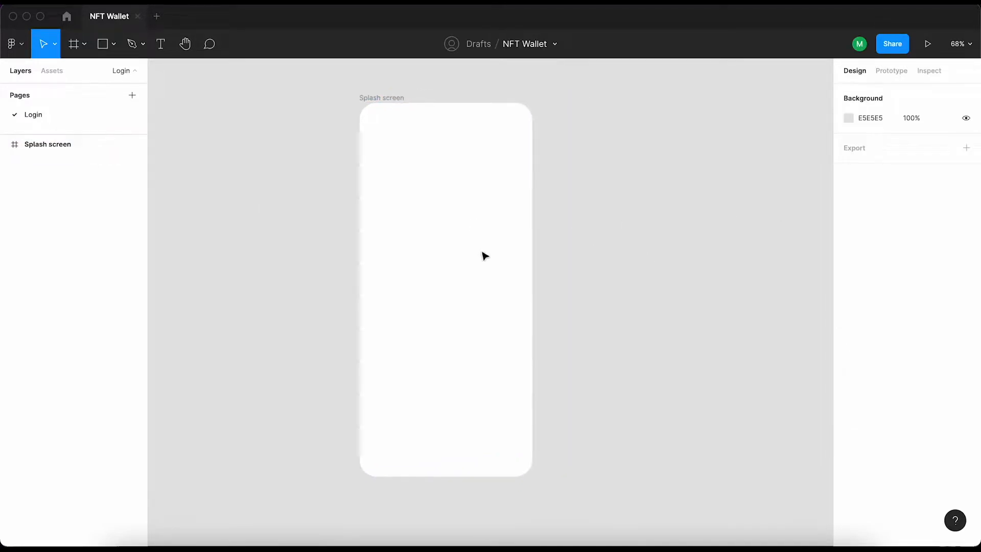
right_click(579, 173)
mouse_move(642, 283)
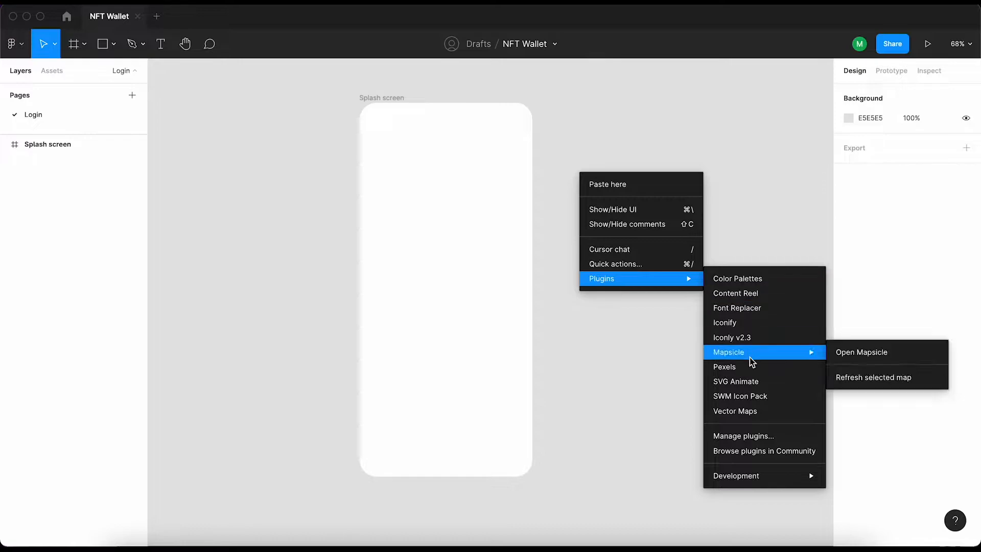
left_click(751, 365)
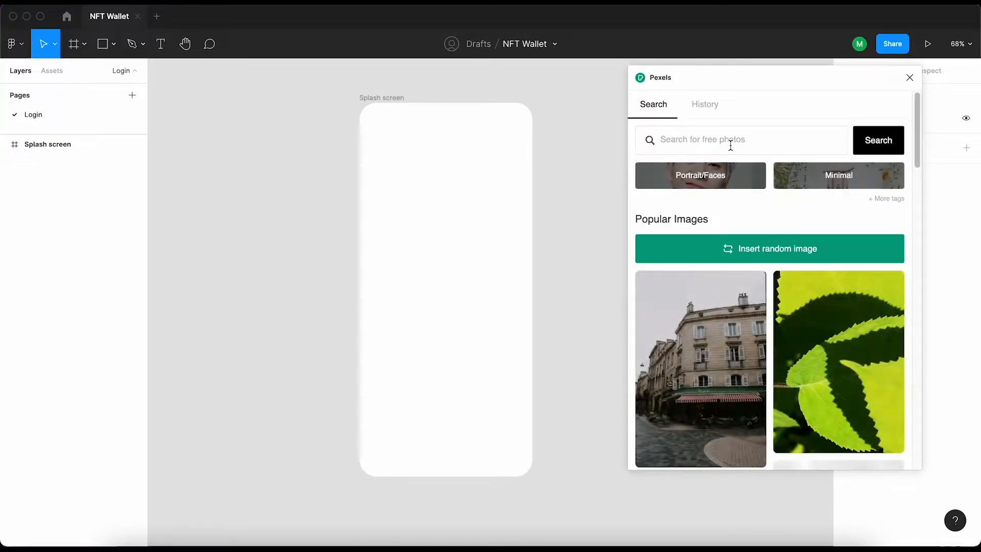
type("abstract")
key("Return")
left_click(718, 177)
left_click(700, 248)
Find the multicoloured marbled paint photo among the abstract results and use it to fill the Splash screen frame
scroll(727, 284, "down", 20)
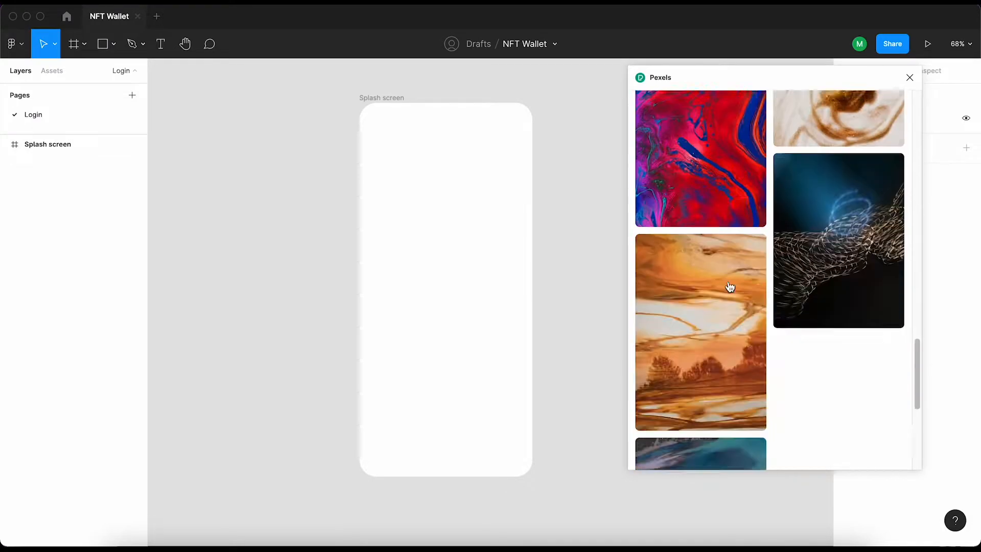
scroll(729, 286, "down", 20)
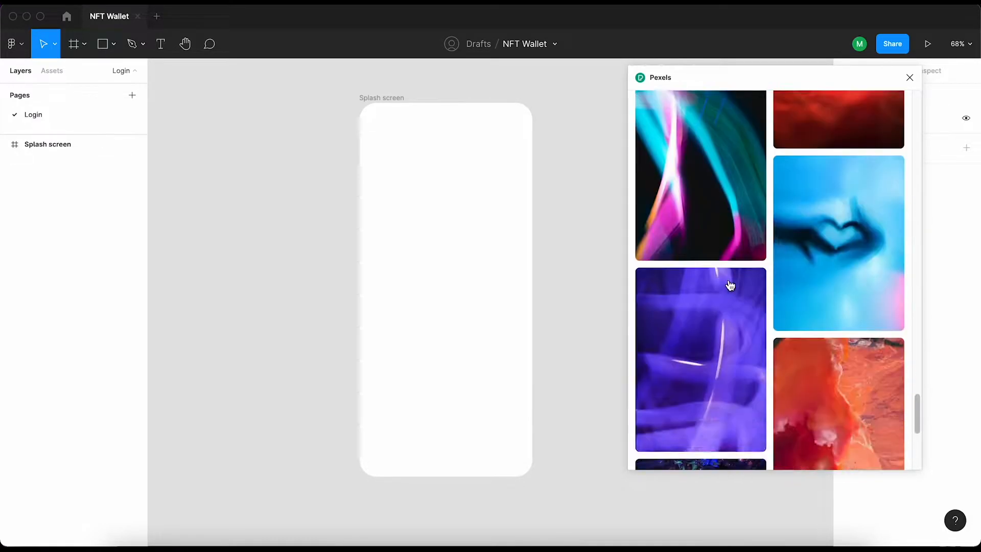
scroll(730, 286, "down", 20)
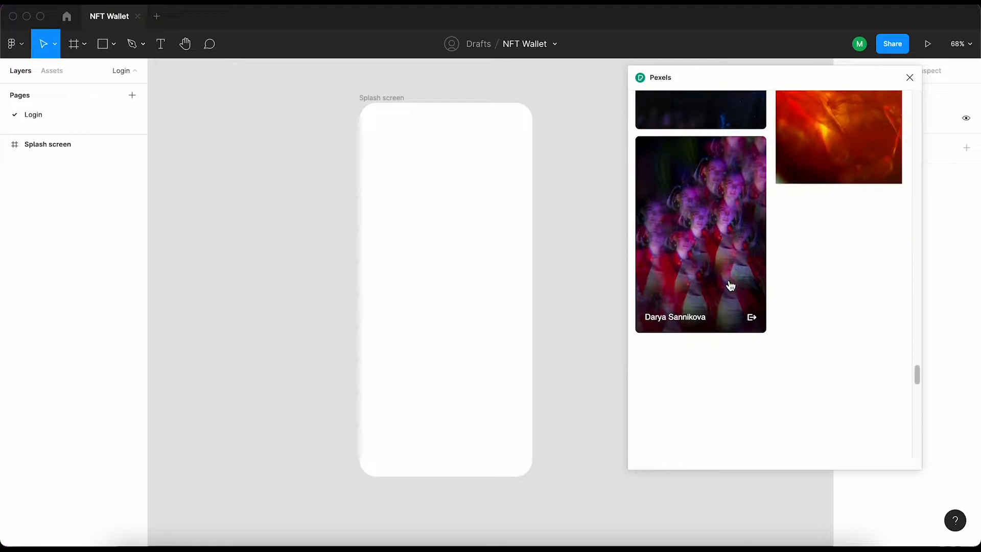
scroll(732, 287, "down", 20)
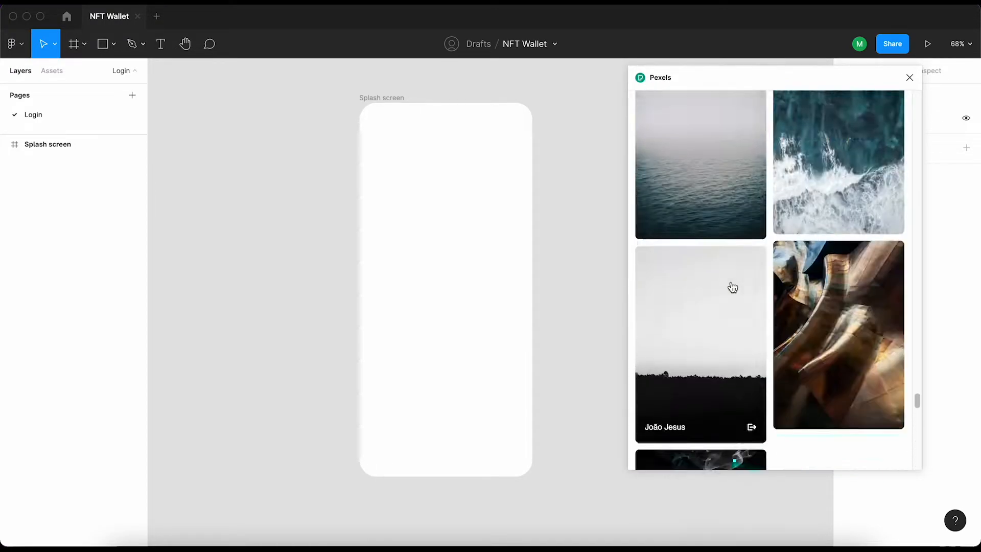
left_click(400, 127)
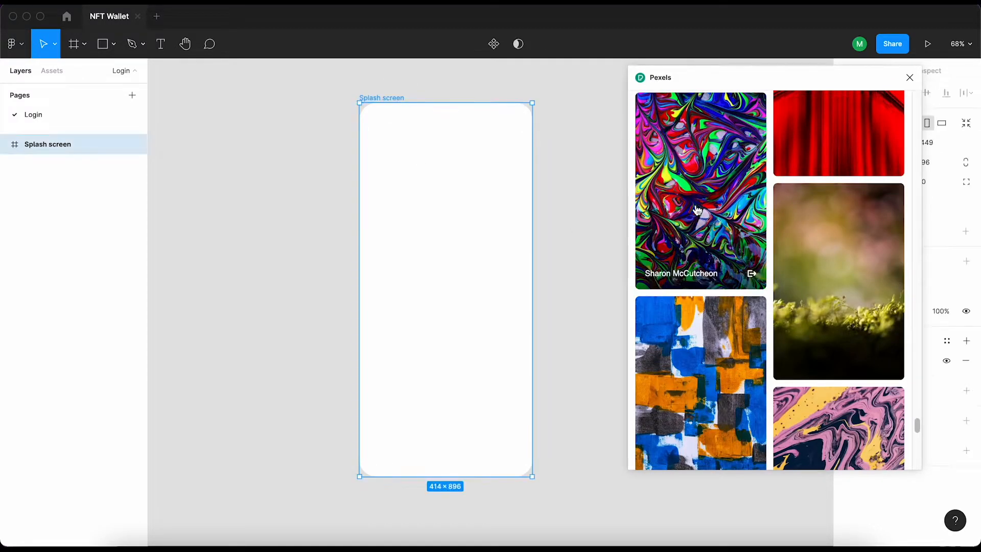
left_click(700, 204)
left_click(585, 202)
left_click(485, 219)
Place the frame's solid fill above the image fill and make it black (000000) at 50% opacity
left_click_drag(879, 80, 235, 72)
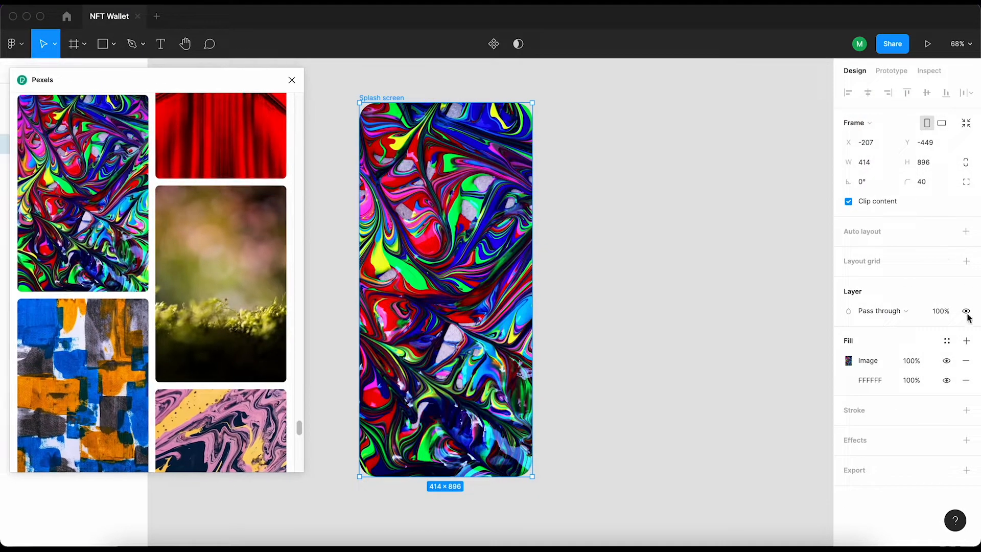
left_click_drag(838, 384, 840, 362)
left_click(868, 363)
type("0")
key("Return")
left_click(910, 361)
type("50")
key("Return")
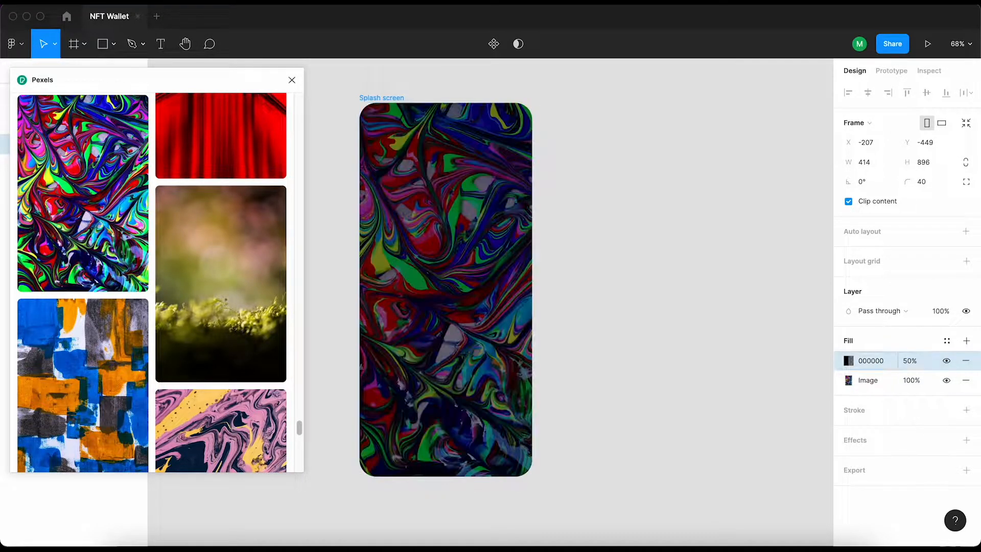
Reduce the black overlay fill's opacity to 30% and close the Pexels plugin
left_click(902, 359)
type("40")
key("Return")
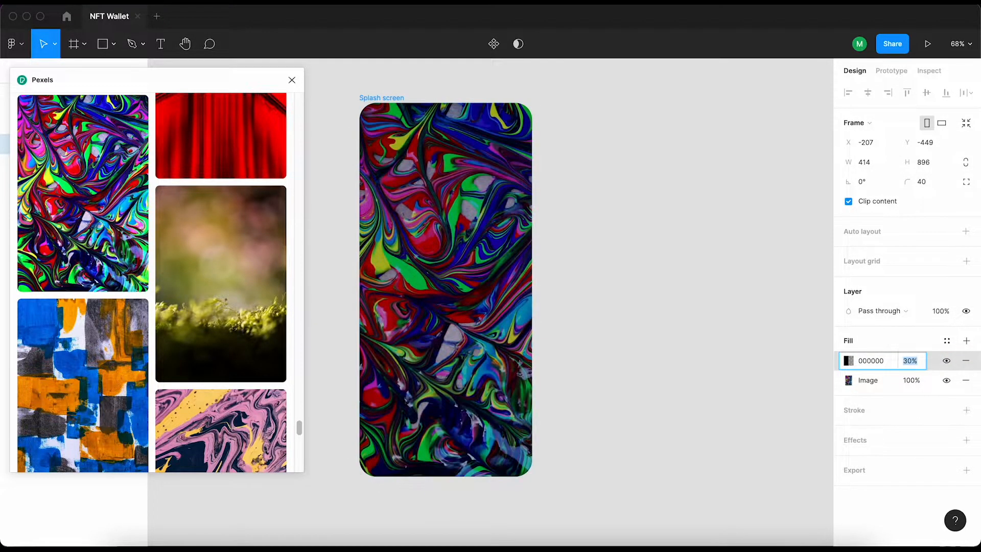
left_click(292, 79)
left_click(547, 217)
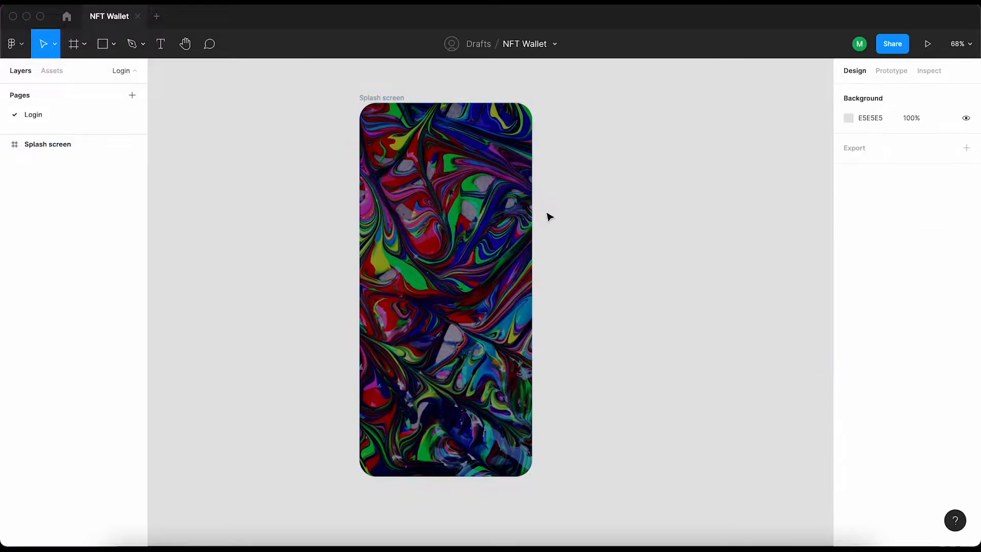
Add the text "Discover" on the left half of the splash screen and set its font to Righteous
key("t")
left_click(384, 251)
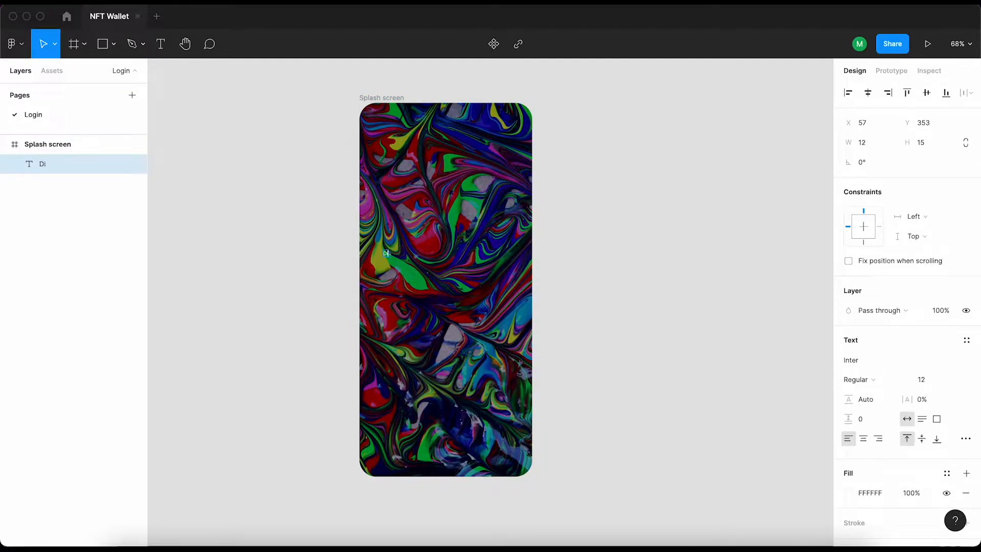
key("Escape")
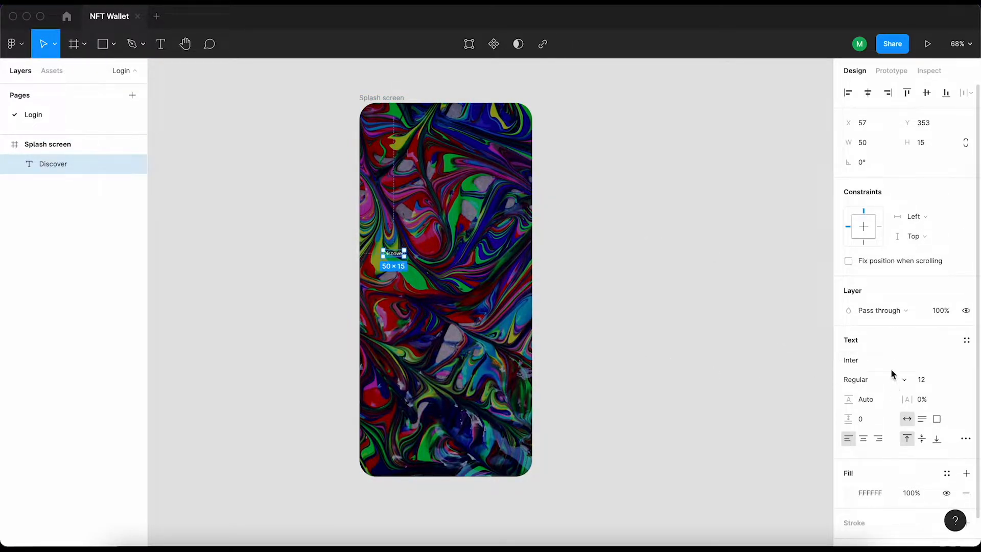
key("BackSpace")
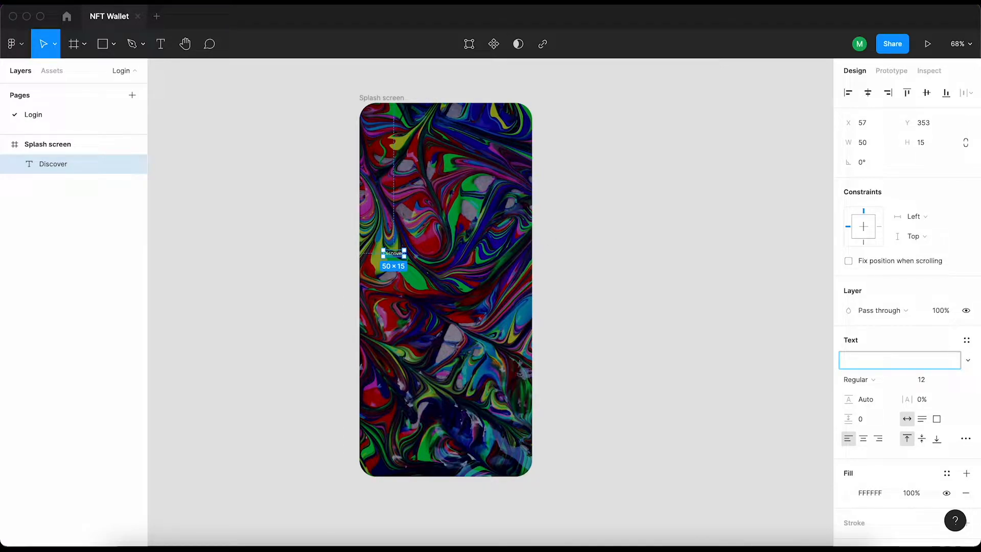
type("Righteous")
key("Return")
Enlarge the "Discover" text to font size 64
left_click(952, 379)
left_click(949, 454)
left_click(947, 381)
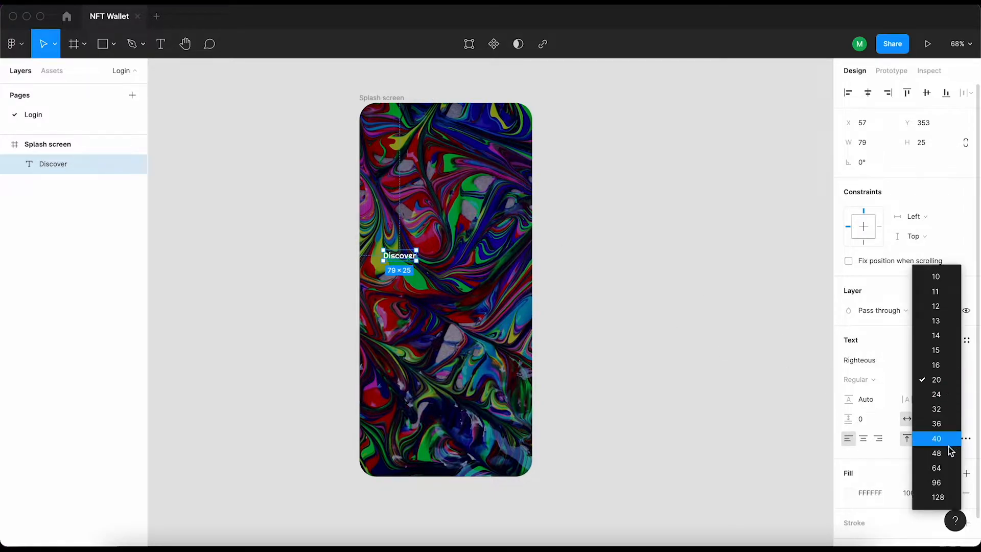
left_click(948, 449)
scroll(413, 264, "up", 5)
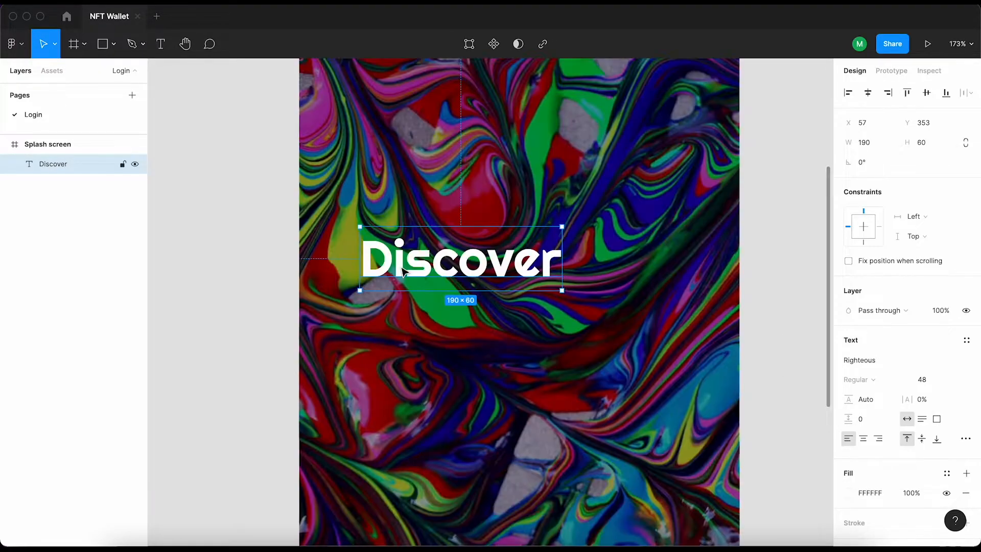
scroll(414, 265, "down", 4)
left_click(917, 379)
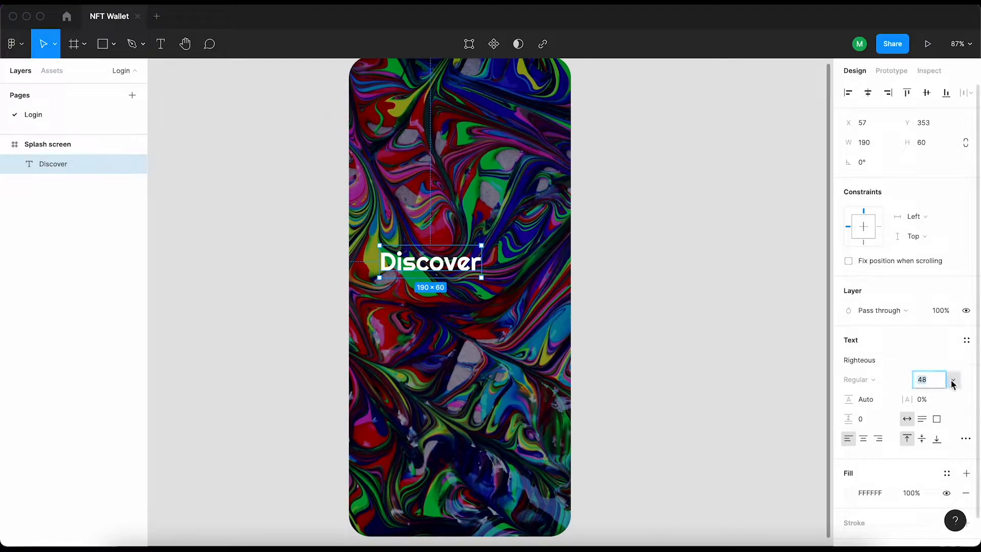
type("64")
key("Return")
Shift the "Discover" text towards the frame's left edge, to X 18
left_click(623, 286)
left_click(417, 286)
key("shift+Left")
key("shift+Left")
key("shift+Left")
key("shift+Left")
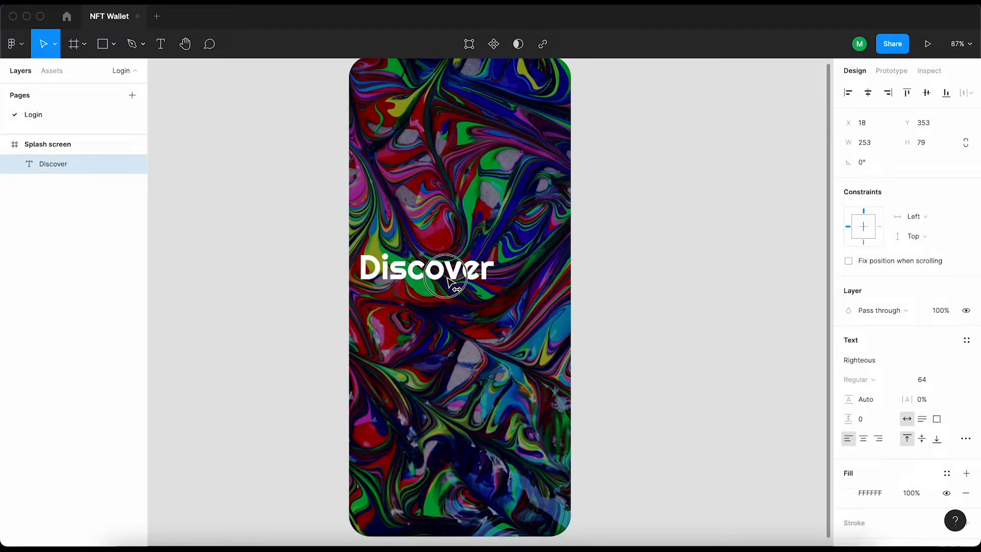
Set the opacity of the Splash screen frame's black overlay fill to 50%
scroll(488, 192, "up", 2)
left_click(391, 150)
left_click(918, 363)
key("shift+Up")
key("shift+Up")
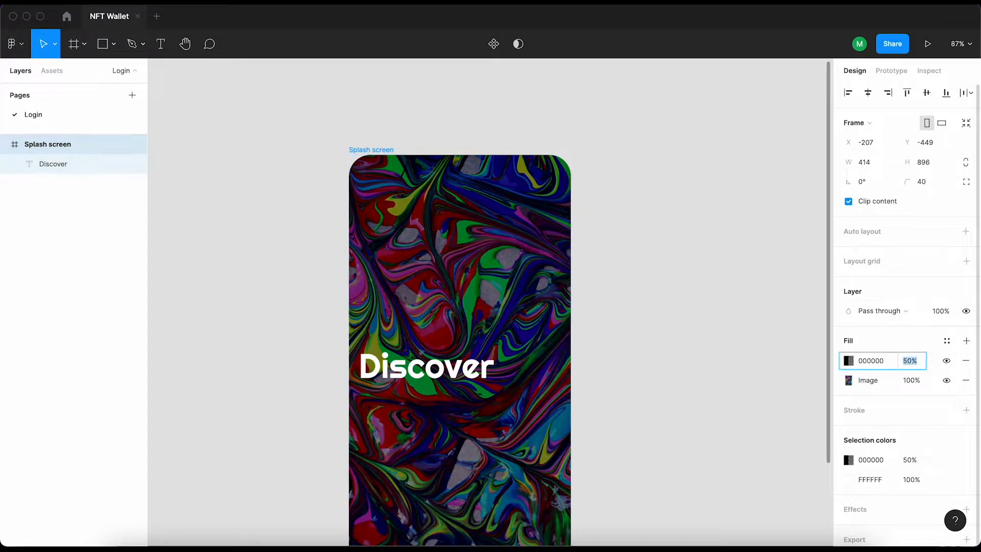
scroll(743, 295, "down", 3)
left_click(744, 294)
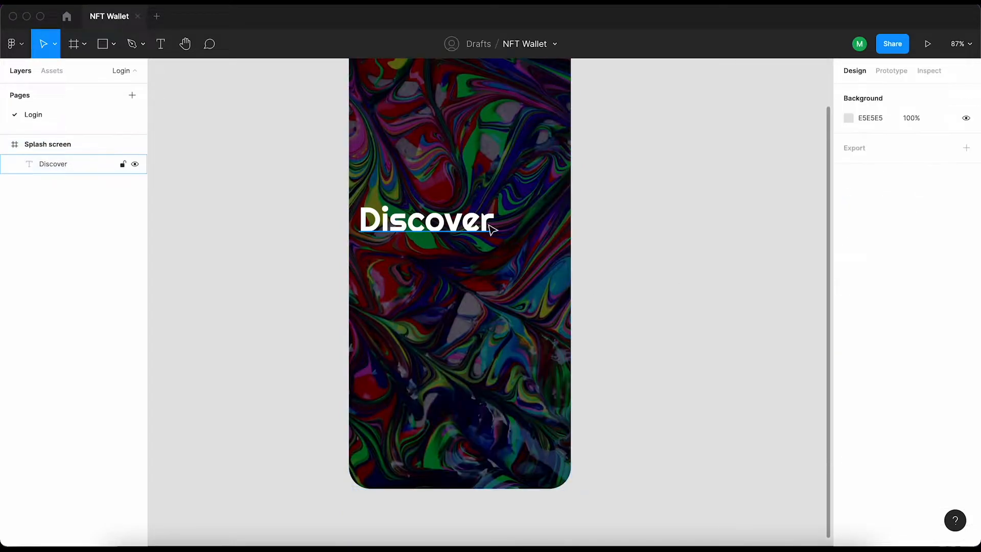
Duplicate the "Discover" text just below itself and change the copy to "Collect & Sell your NFT" on three lines
left_click(490, 224)
left_click_drag(478, 231, 477, 282)
double_click(477, 282)
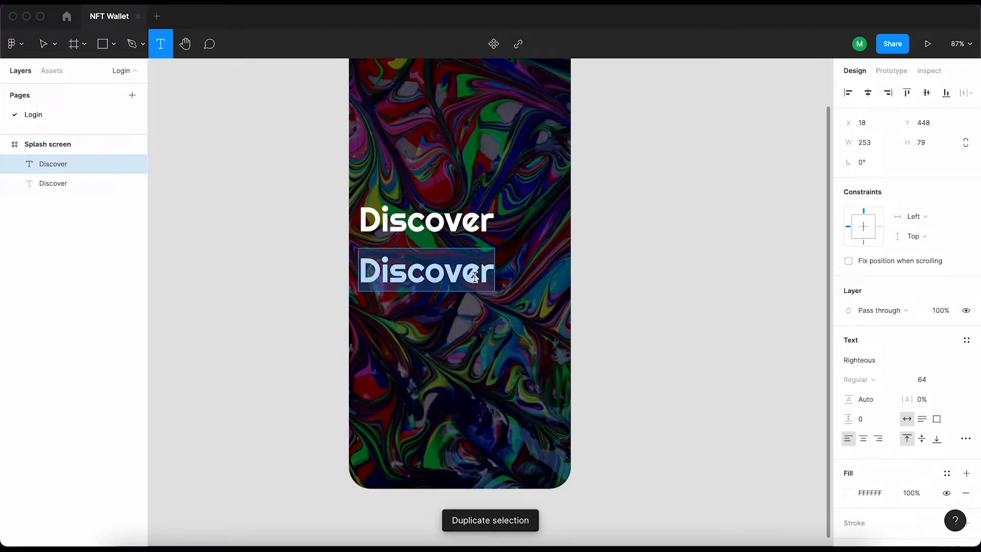
type("Collect &")
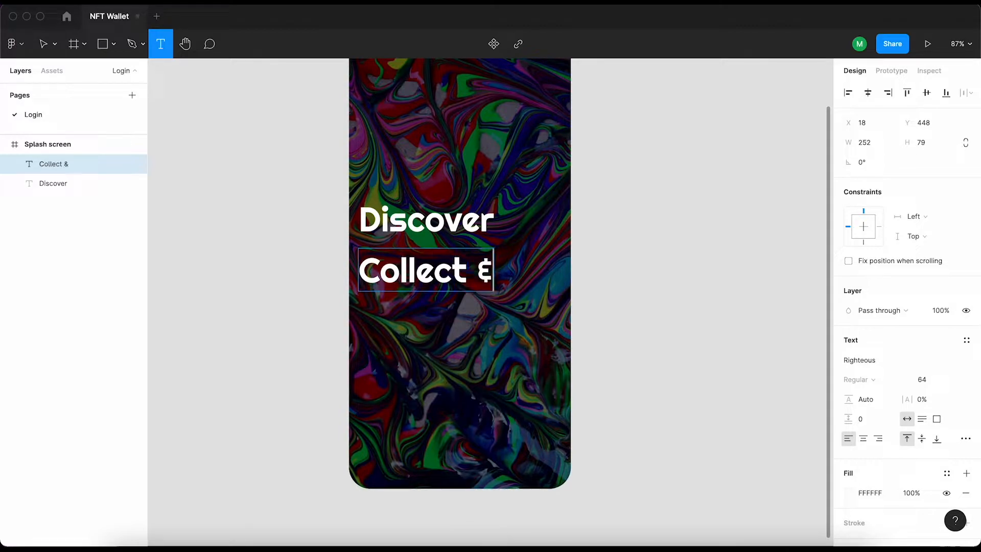
key("Return")
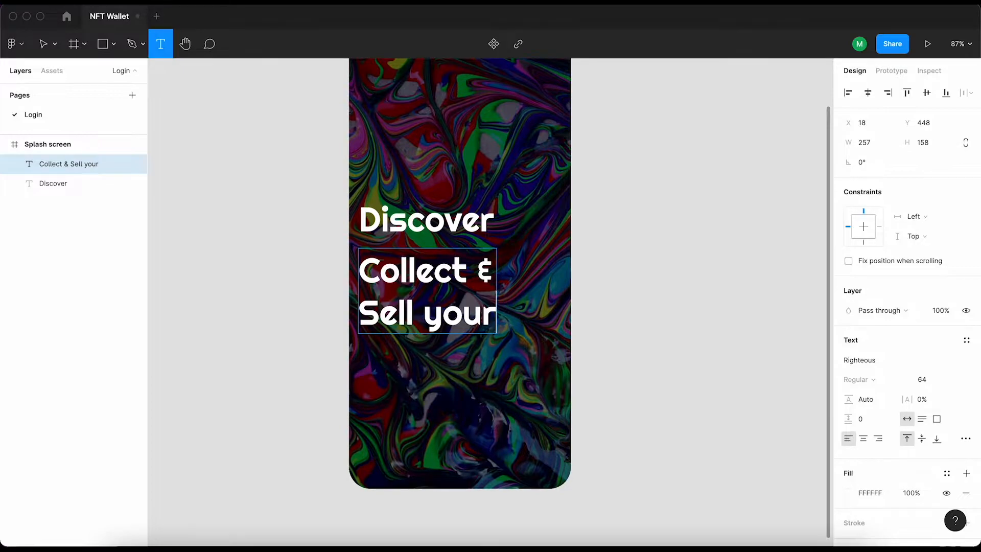
left_click(687, 295)
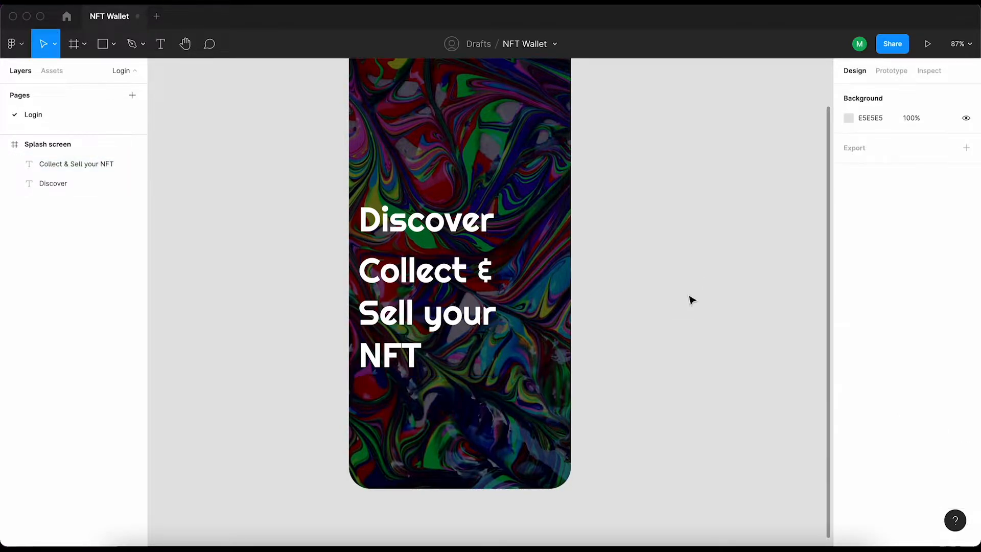
Insert "Discover" as the first line of the "Collect & Sell your NFT" text and delete the original separate "Discover" text
double_click(417, 258)
left_click(363, 271)
key("Return")
type("Di ")
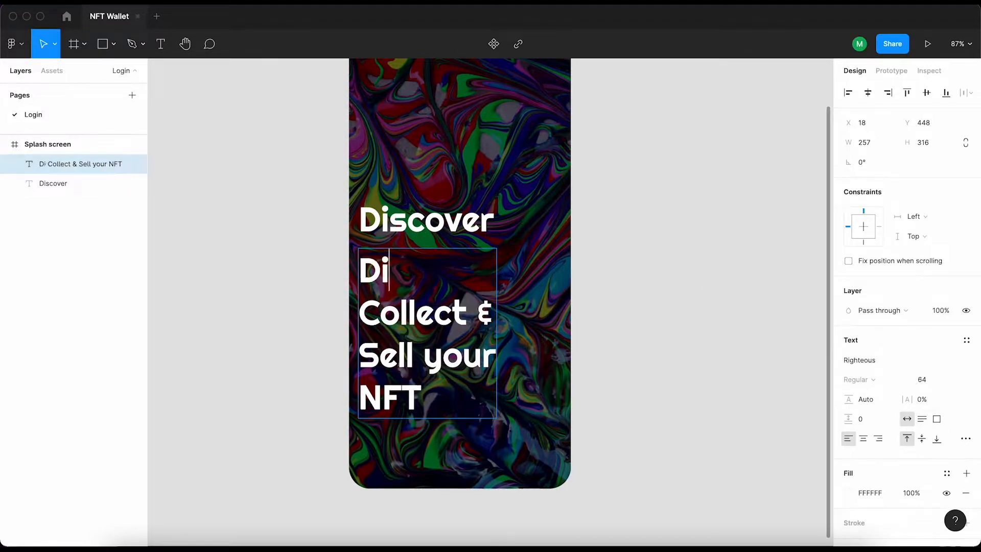
type("scover")
left_click(477, 225)
key("Delete")
Move the four-line heading up to Y 323 and set its ampersand in Montserrat Bold
left_click(434, 334)
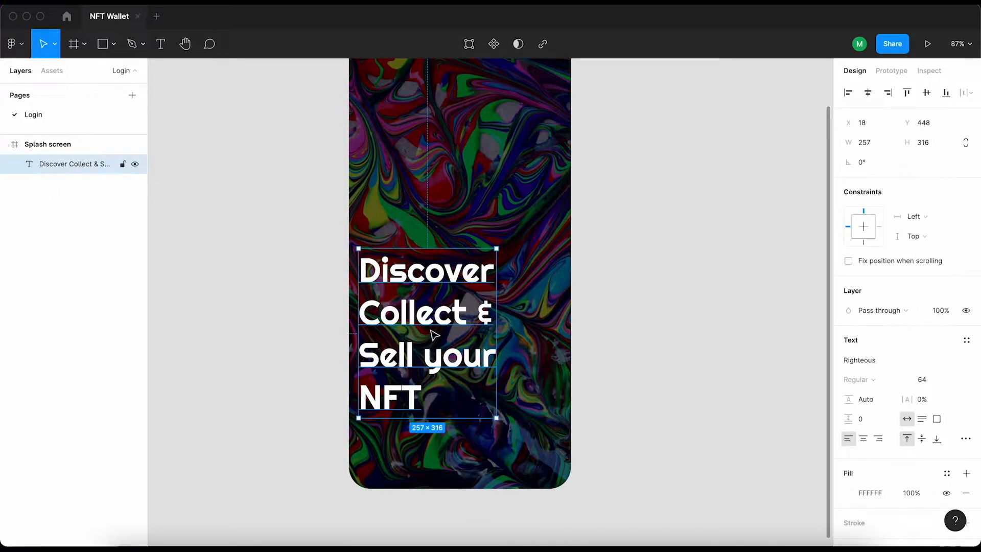
left_click_drag(434, 335, 434, 267)
double_click(485, 245)
left_click(892, 360)
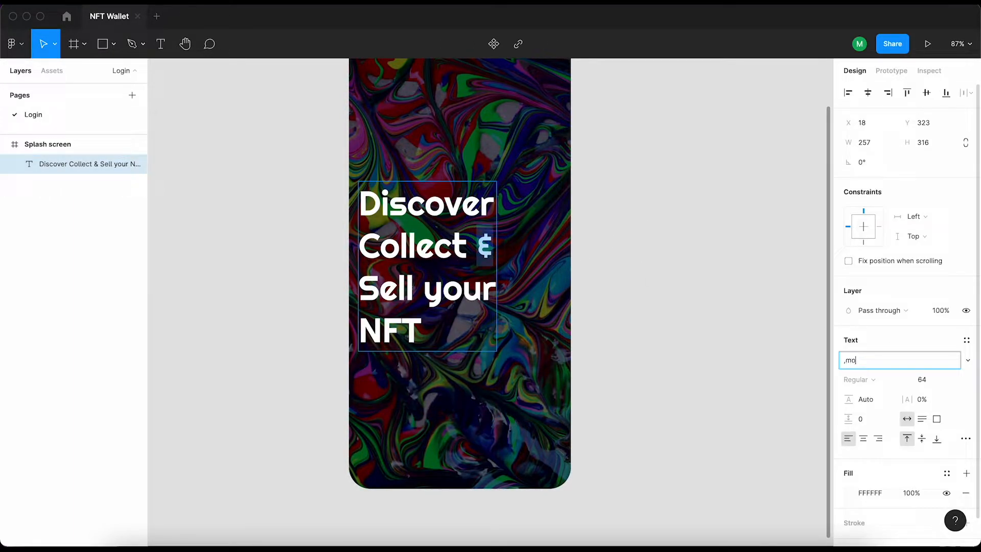
key("Return")
left_click(871, 379)
left_click(885, 422)
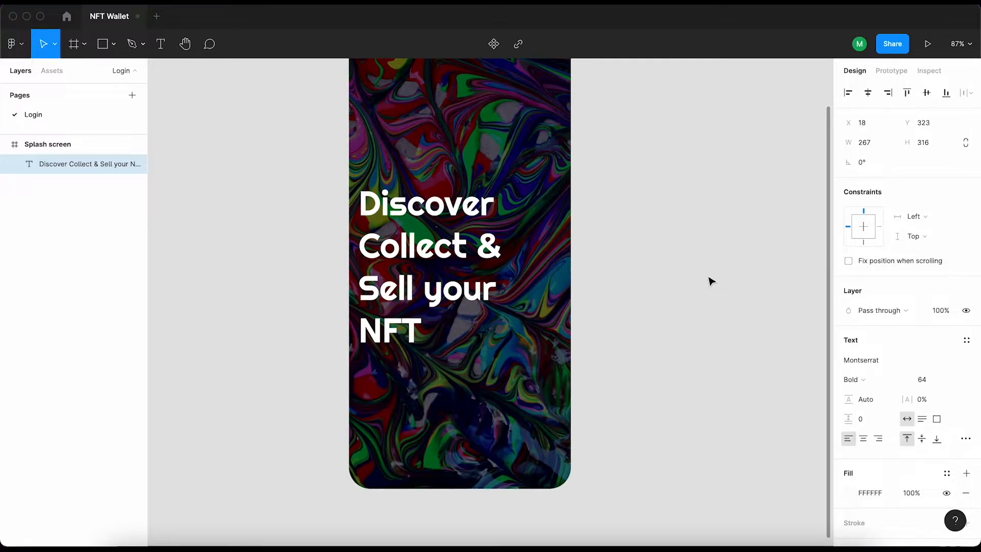
left_click(683, 269)
Reposition the heading text on the splash screen to X 30, Y 263
left_click(84, 164)
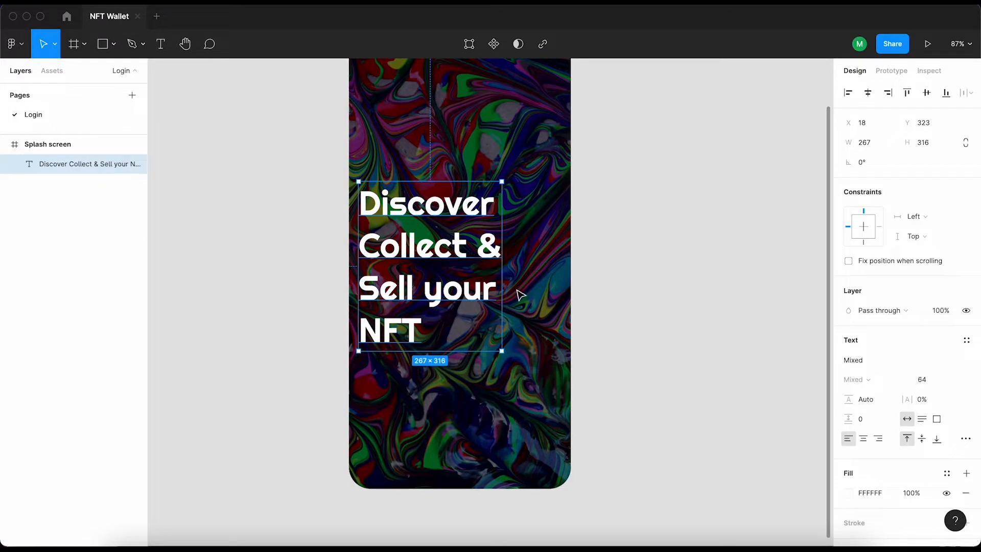
key("Right")
key("Right")
key("shift+Right")
key("shift+Up")
key("shift+Up")
key("shift+Up")
key("shift+Up")
key("shift+Up")
key("shift+Up")
scroll(517, 290, "down", 3)
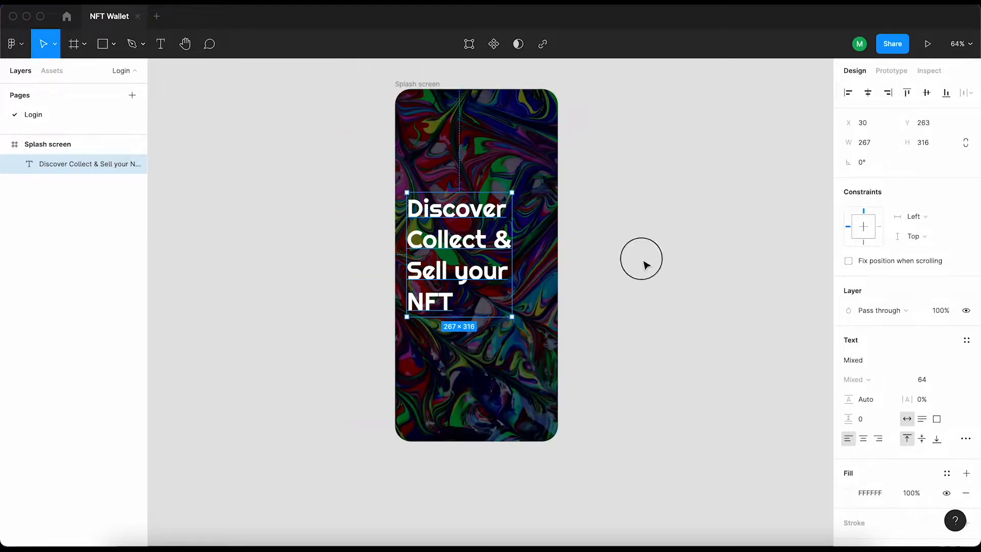
left_click(645, 264)
Darken the Splash screen frame by setting its black overlay fill's opacity to 70%
left_click(430, 86)
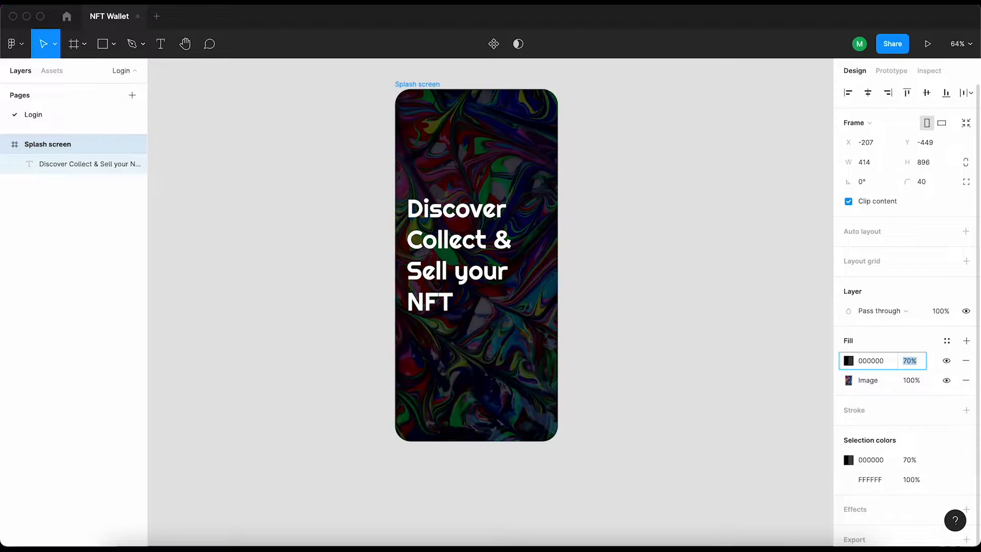
scroll(580, 333, "down", 2)
left_click(580, 333)
Draw a 300 × 60 rectangle near the bottom of the splash screen, centred horizontally below the heading
scroll(480, 329, "up", 3, "ctrl")
key("r")
left_click_drag(398, 372, 550, 408)
type("70")
key("Return")
type("60")
key("Return")
type("300")
key("Return")
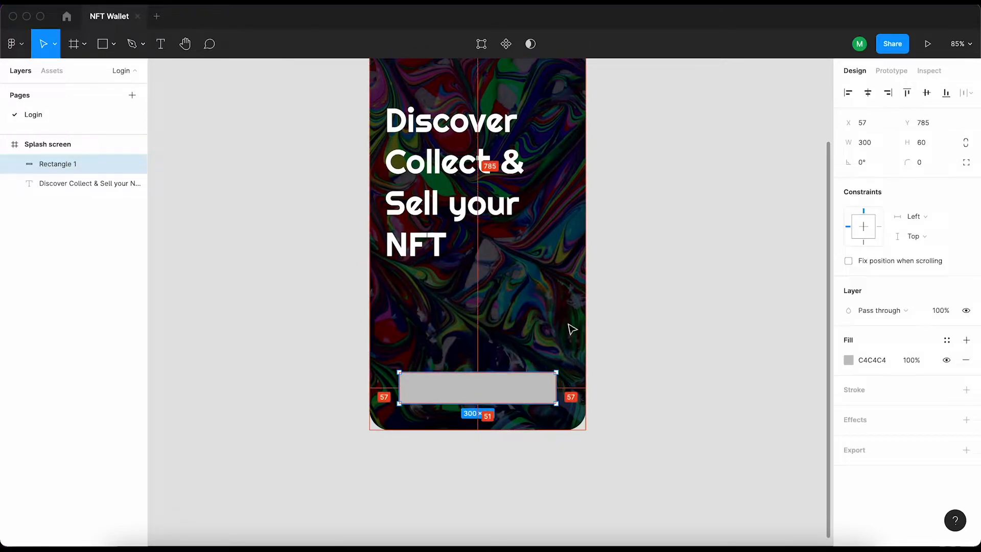
Lower the button rectangle to Y 806, widen it to 354 and centre it horizontally on the splash screen
key("shift+Down")
key("shift+Down")
key("Down")
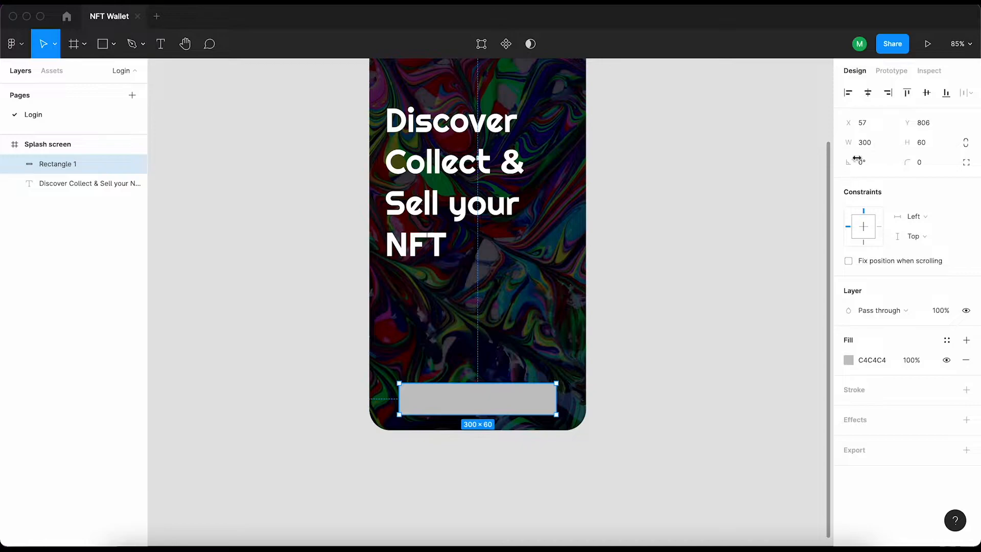
type("320")
key("Return")
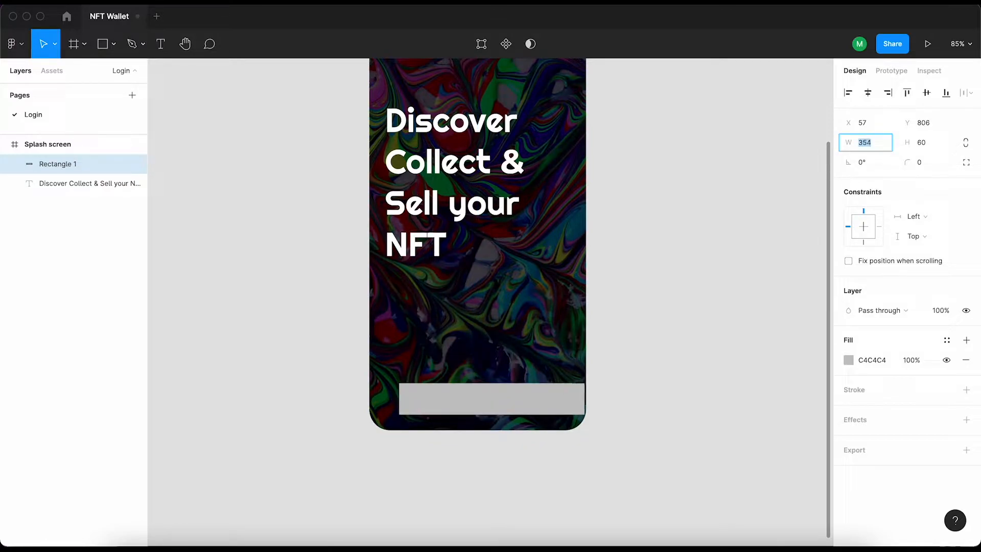
left_click(867, 93)
key("alt")
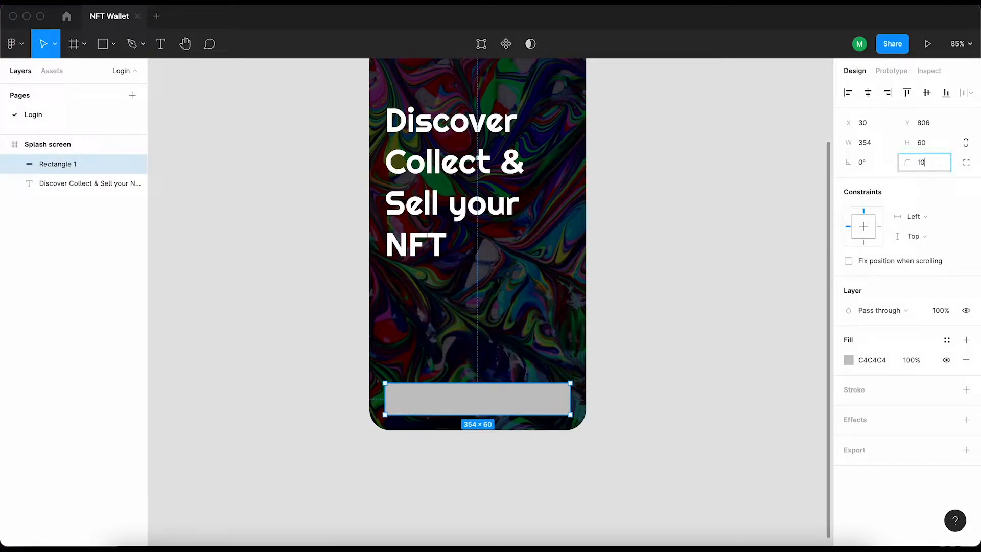
Style the button rectangle as a pill with FFFFFF fill, corner radius 100 and height 70, and raise it 10 px
type("ffffff")
key("Return")
left_click(933, 144)
type("70")
key("Return")
key("alt")
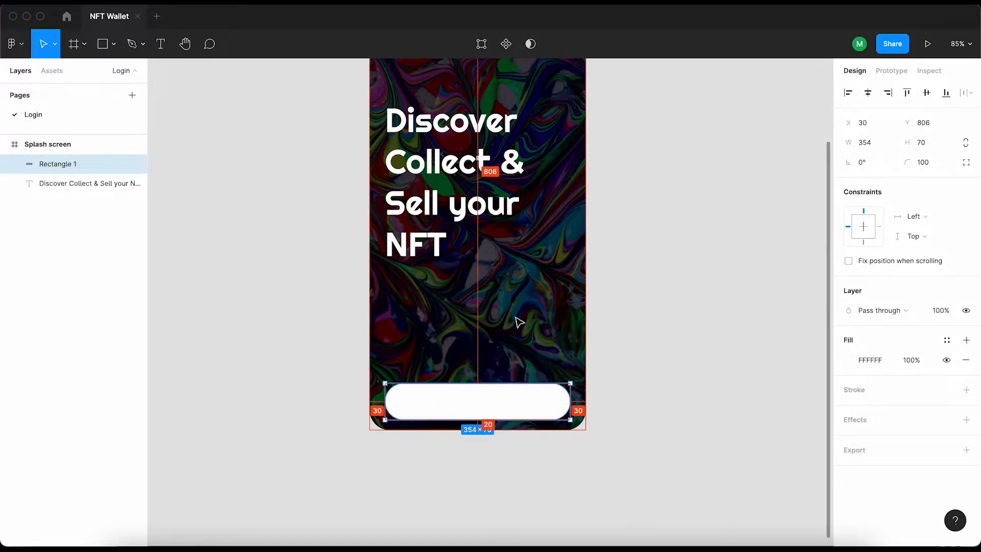
key("shift+Up")
key("alt")
left_click(689, 376)
Add a "Get started" text label on the white button and set its font size to 24
key("t")
left_click(437, 393)
type("Get sta")
key("Escape")
left_click(953, 379)
left_click(938, 318)
left_click(953, 379)
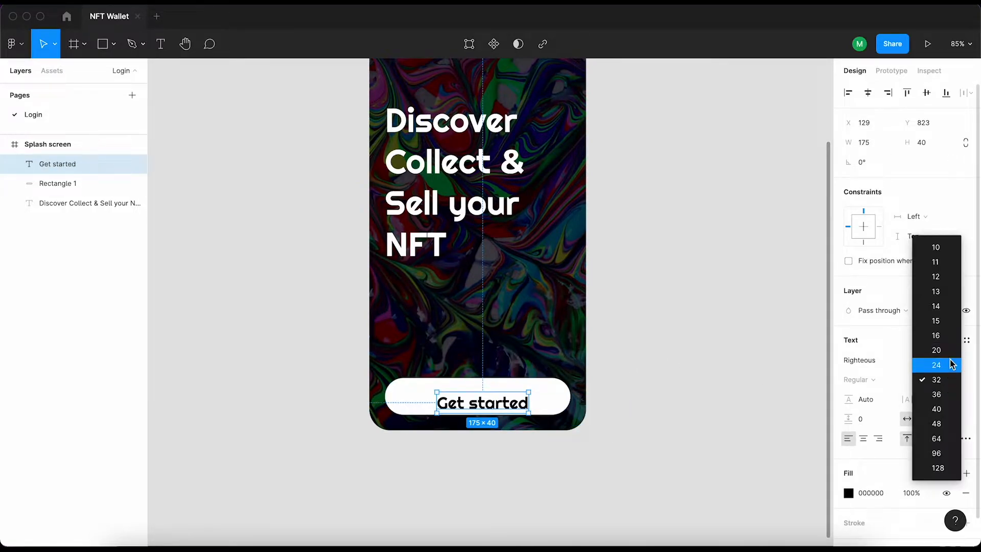
left_click(950, 363)
Centre the Get started label horizontally and vertically on the white button
left_click(561, 407, "shift")
left_click(868, 93)
left_click(926, 93)
key("Escape")
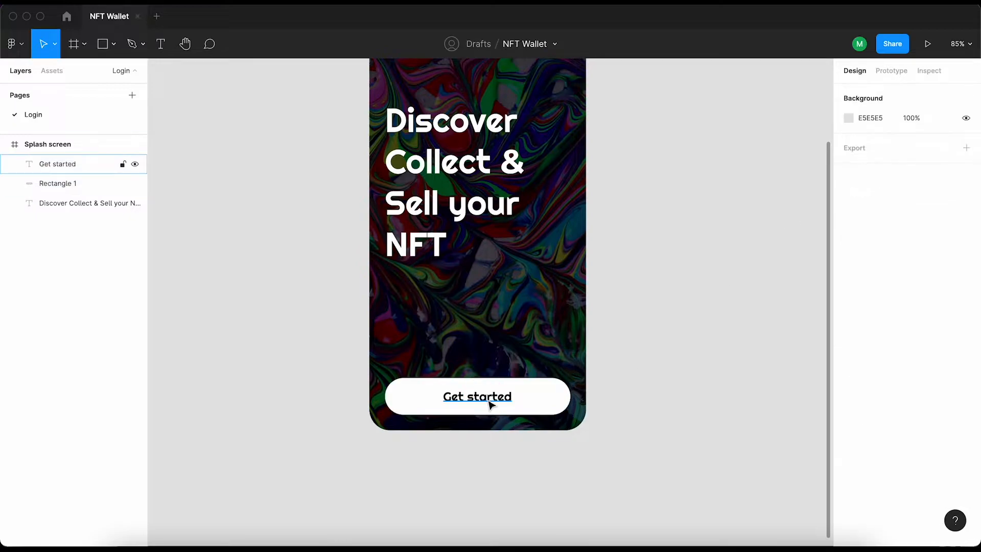
Change the Get started label's text colour to 333333
left_click(490, 403)
type("333333")
key("Return")
left_click(609, 321)
scroll(610, 321, "down", 3)
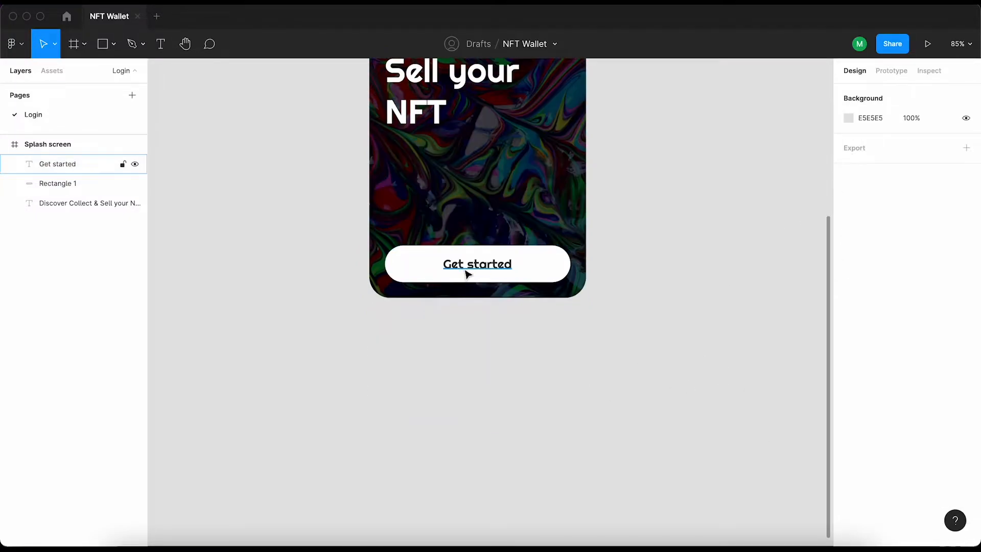
Reduce the Get started label's font size to 20 and re-centre it on the button in both directions
scroll(464, 270, "up", 3)
left_click(464, 268)
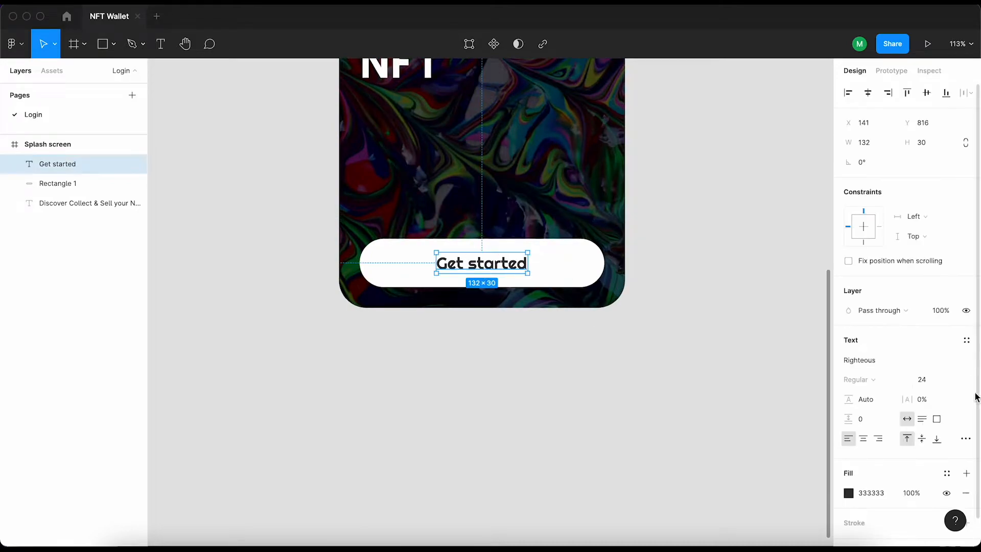
key("Return")
left_click(939, 380)
type("20")
key("Return")
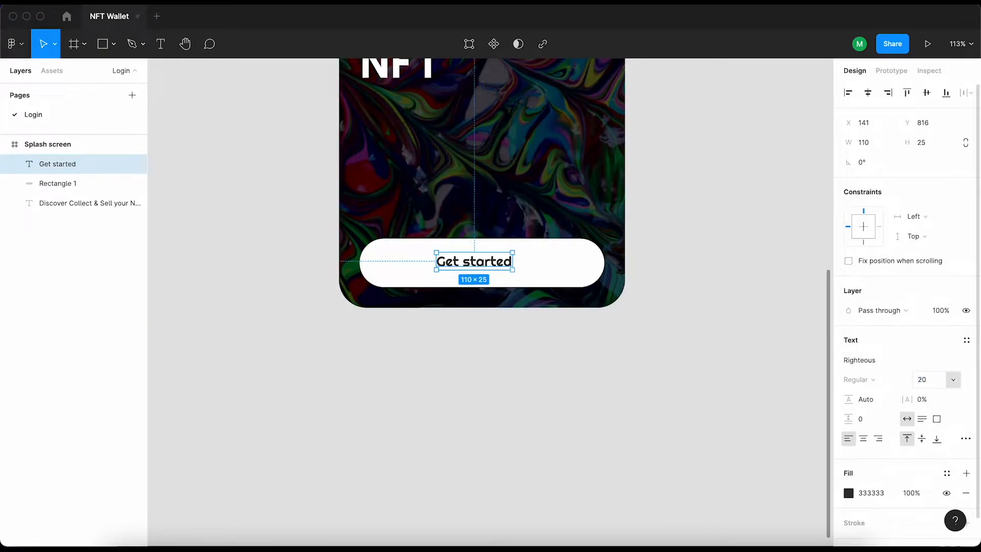
left_click(543, 279, "shift")
left_click(871, 95)
left_click(924, 96)
left_click(773, 217)
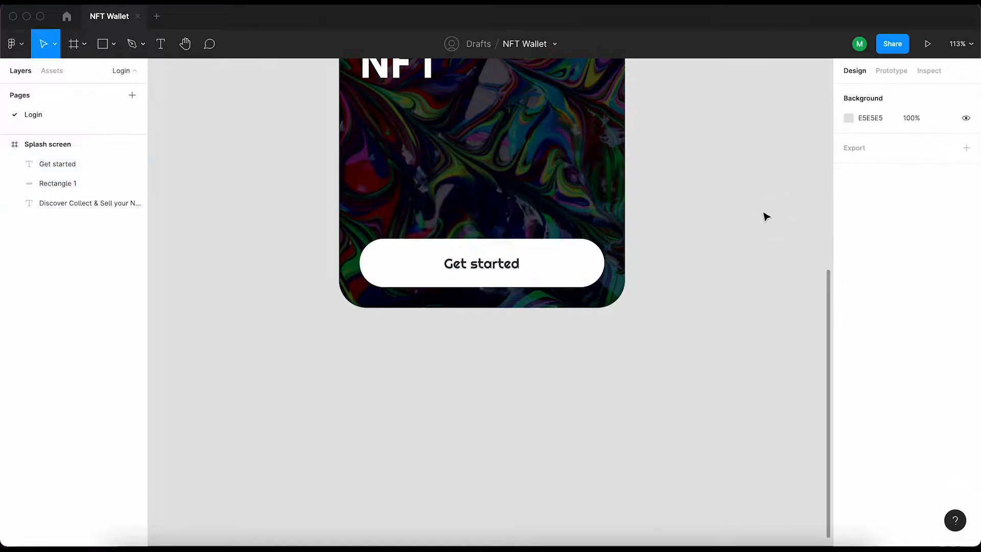
Import the eva:arrow-back-outline icon at 24 × 24 with the Iconify plugin
right_click(696, 146)
mouse_move(761, 249)
left_click(850, 296)
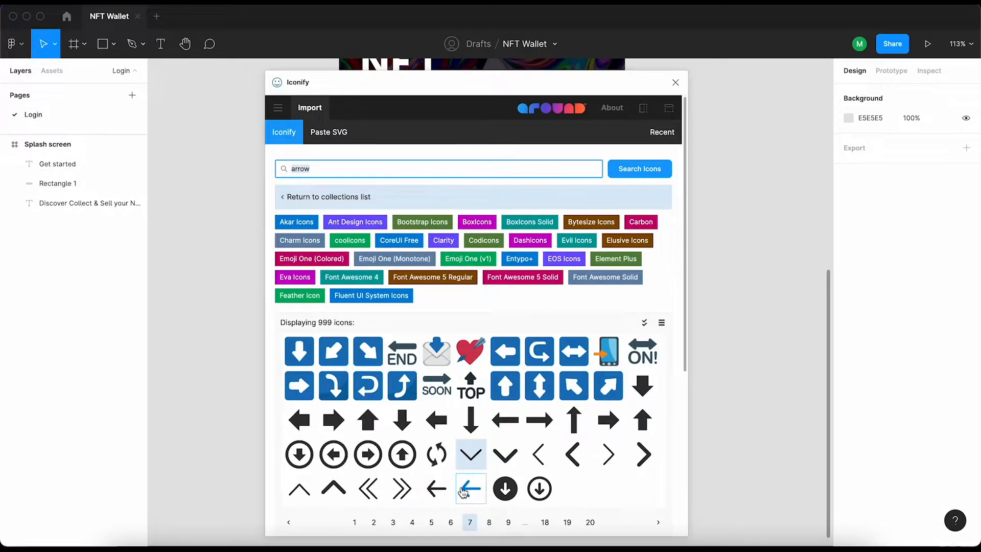
left_click(466, 488)
left_click(543, 517)
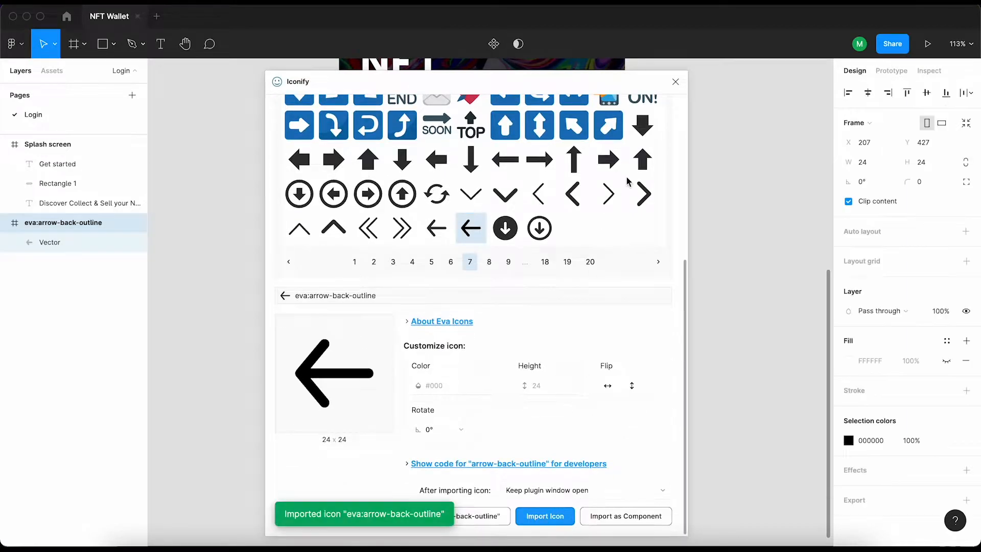
left_click(675, 82)
Move the arrow icon into the splash screen beside the Get started label and flip it horizontally
key("super+x")
left_click(545, 276)
key("super+v")
scroll(513, 272, "up", 3)
left_click_drag(469, 314, 555, 264)
key("shift+h")
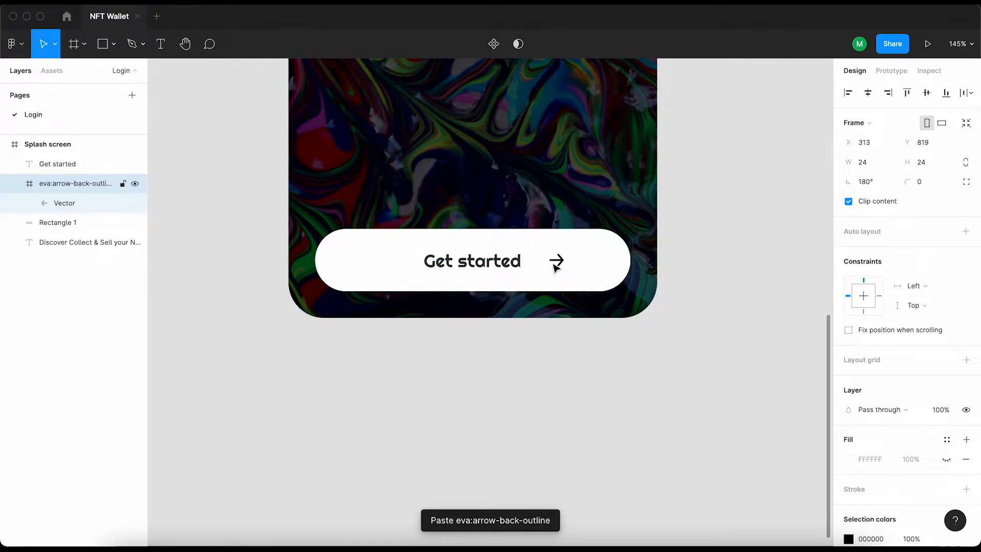
Nudge the arrow icon next to the label at X 291, Y 820 and colour it 333333
key("Right")
key("Right")
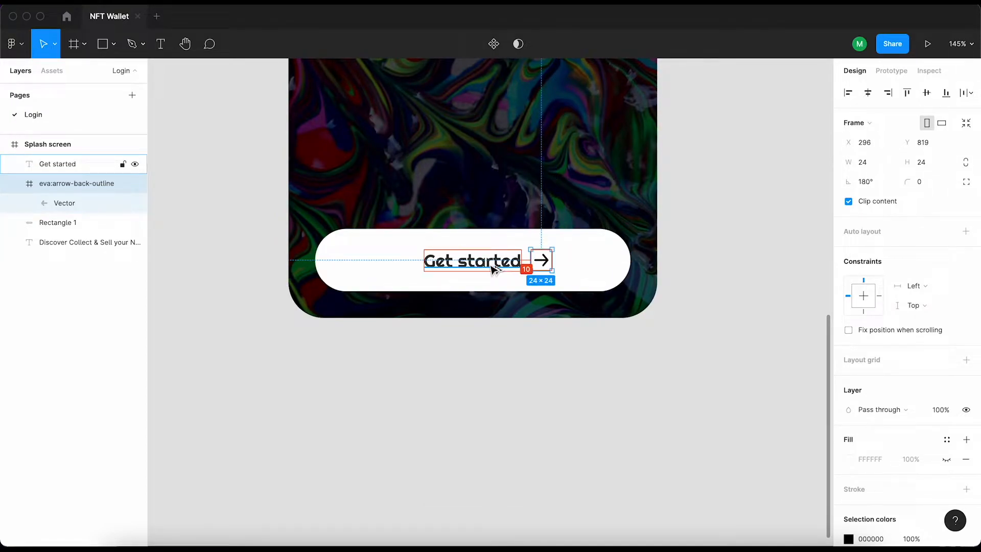
key("Down")
key("Down")
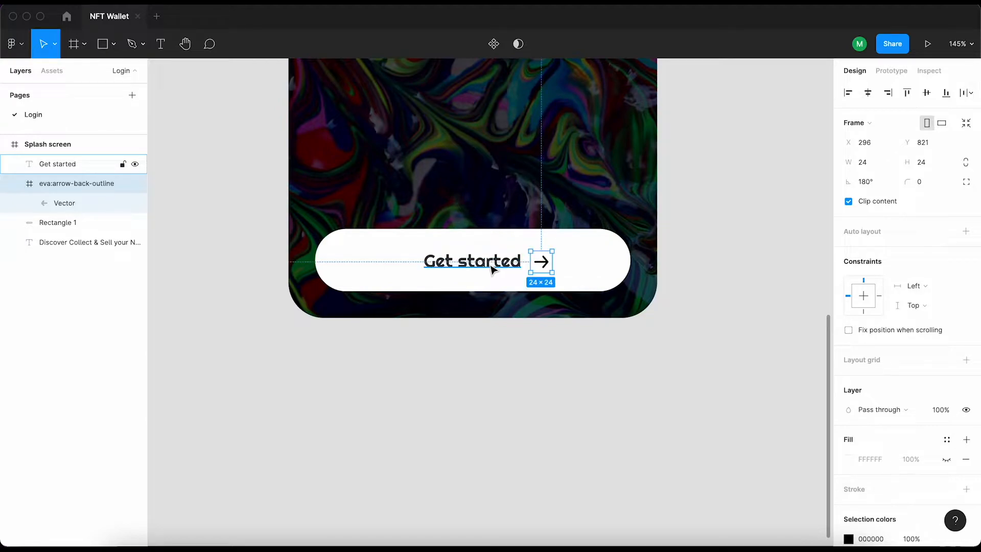
key("Up")
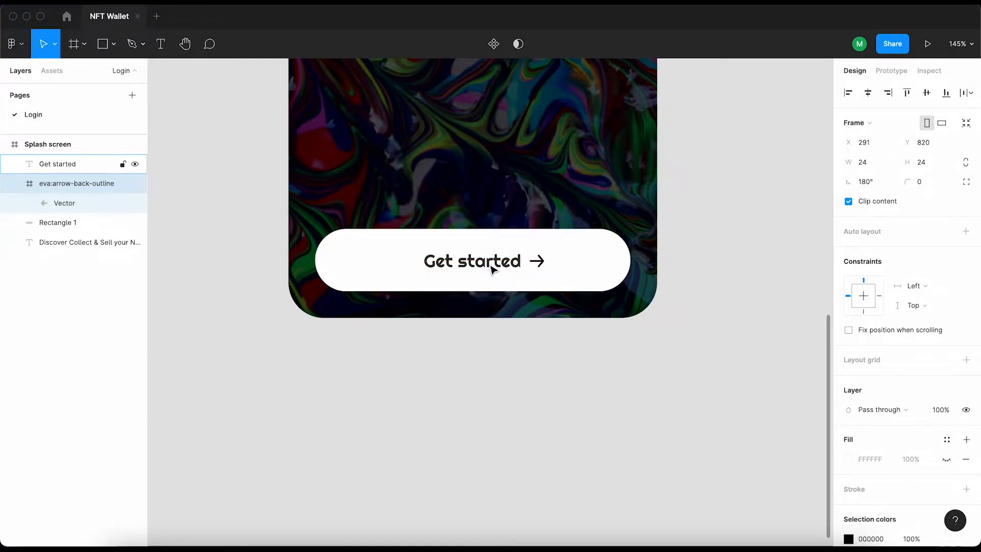
scroll(919, 419, "down", 3)
left_click(874, 394)
left_click(577, 347)
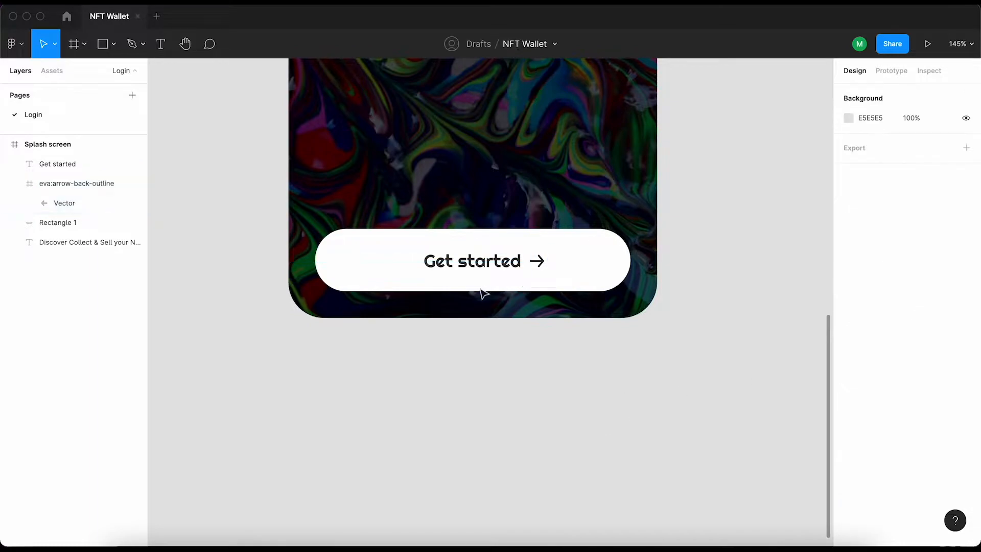
Group the Get started label with the arrow icon, centred on the button with a spacing of 5 between them
left_click(506, 265)
left_click(537, 266, "shift")
key("super+g")
left_click(753, 235)
left_click_drag(442, 265, 429, 265)
type("10")
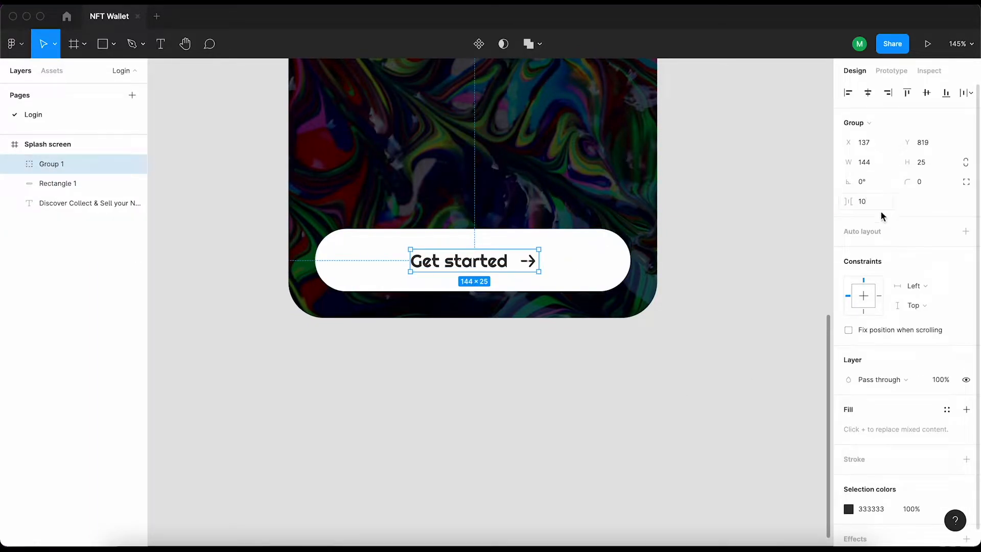
key("Return")
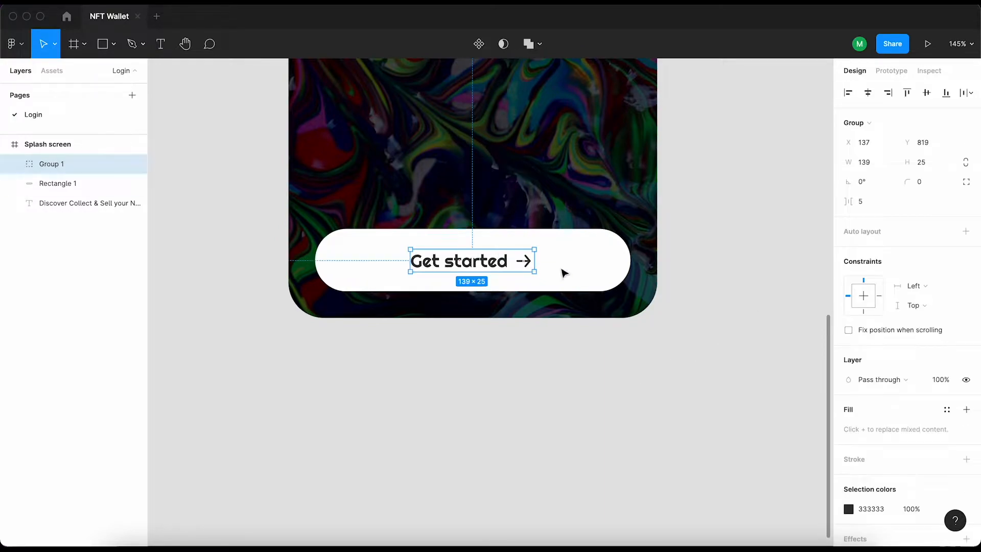
Move the four-line heading down on the splash screen to X 30, Y 385
left_click(759, 279)
scroll(759, 279, "down", 5)
left_click_drag(777, 246, 610, 349)
left_click_drag(621, 281, 555, 352)
left_click_drag(679, 267, 707, 289)
left_click_drag(378, 308, 379, 361)
key("alt")
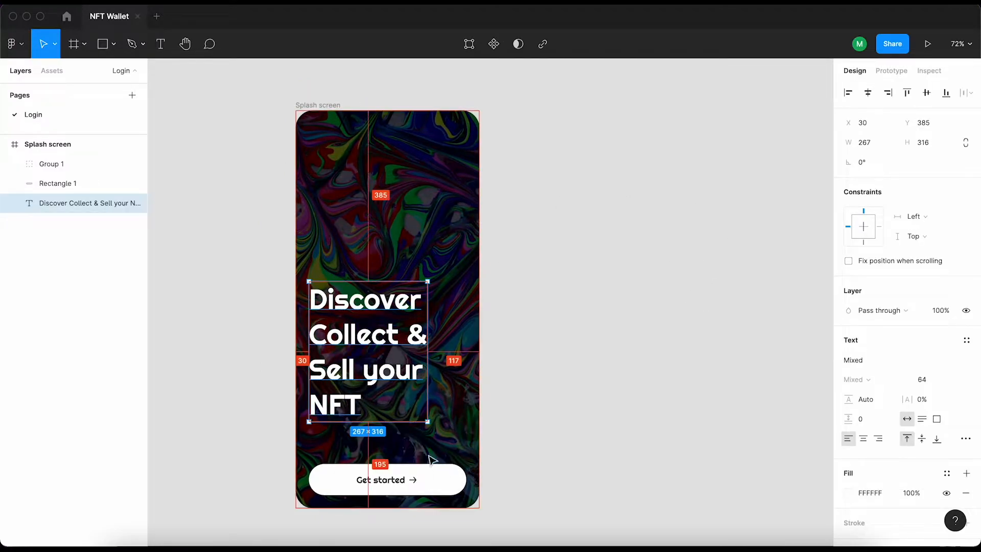
left_click(581, 325)
left_click_drag(578, 302, 569, 304)
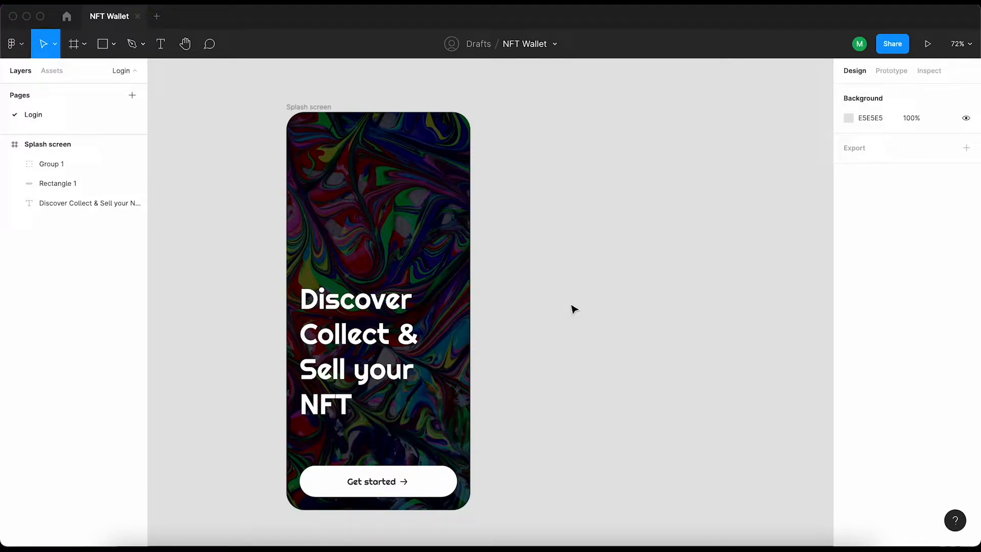
Duplicate the Splash screen frame and place the copy beside the original at X 956, Y -449
scroll(574, 309, "down", 2)
scroll(573, 309, "up", 2)
left_click(299, 103)
key("super+d")
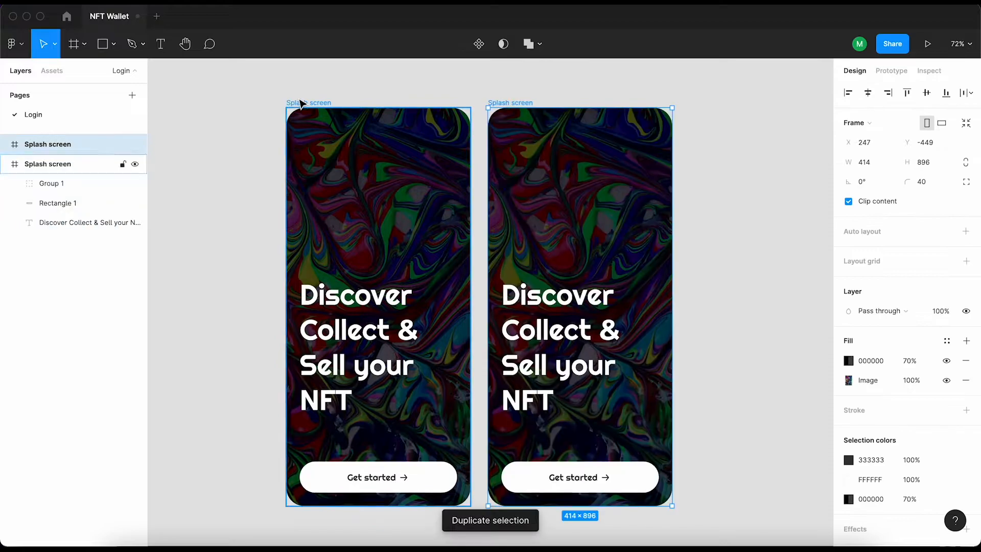
left_click_drag(482, 108, 817, 115)
left_click_drag(668, 175, 250, 179)
Rename the duplicated frame as Login
key("super+r")
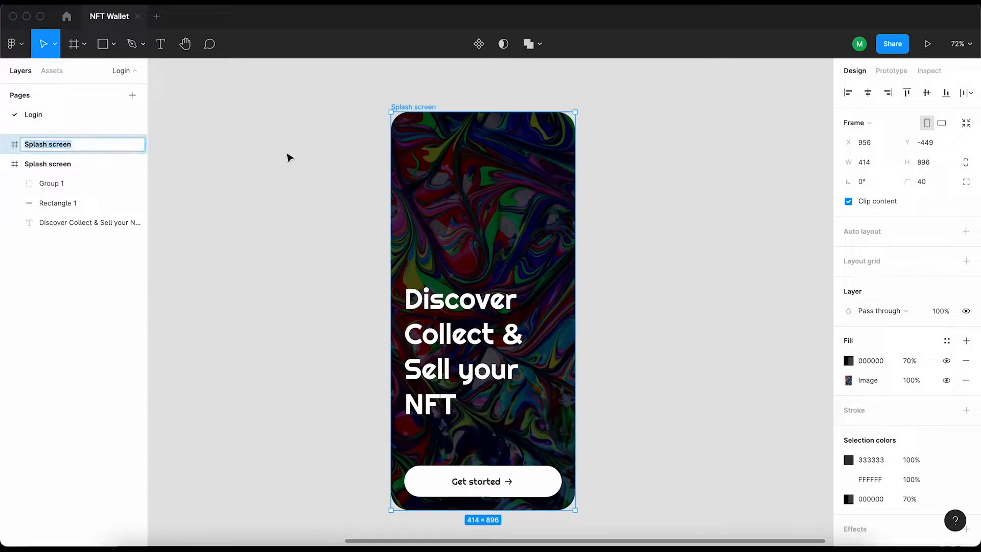
type("Login")
left_click(352, 228)
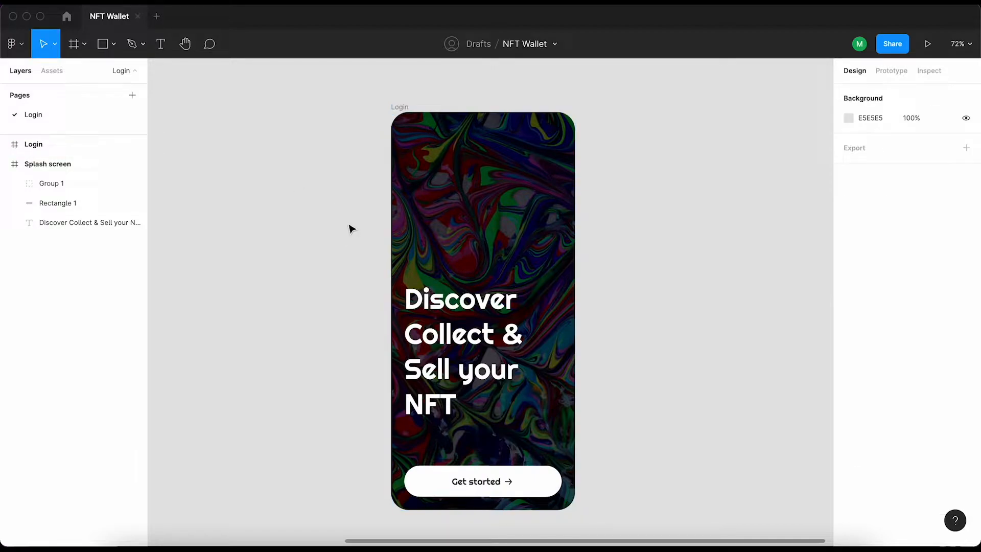
Delete the four-line heading from the Login frame
left_click(398, 107)
key("Return")
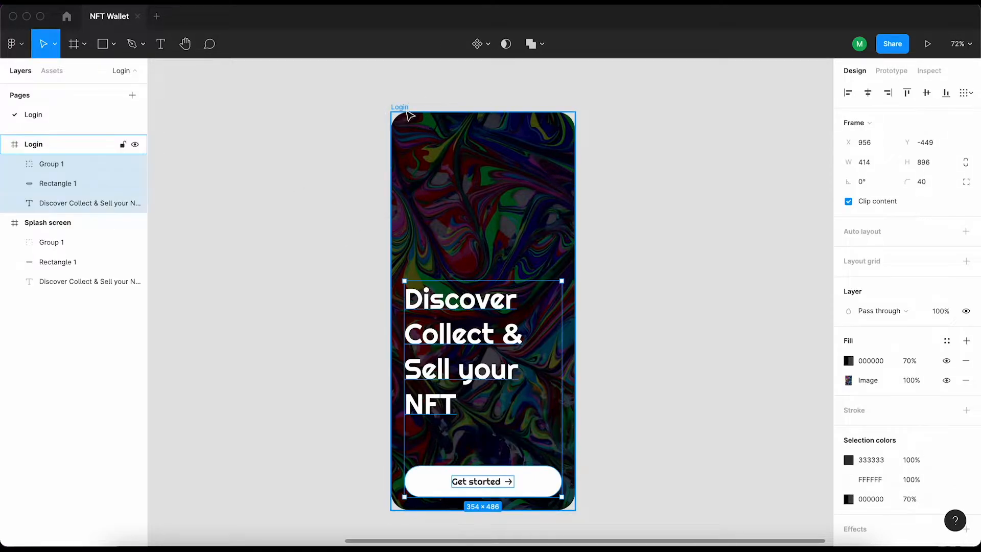
left_click(703, 275)
left_click(460, 395)
key("BackSpace")
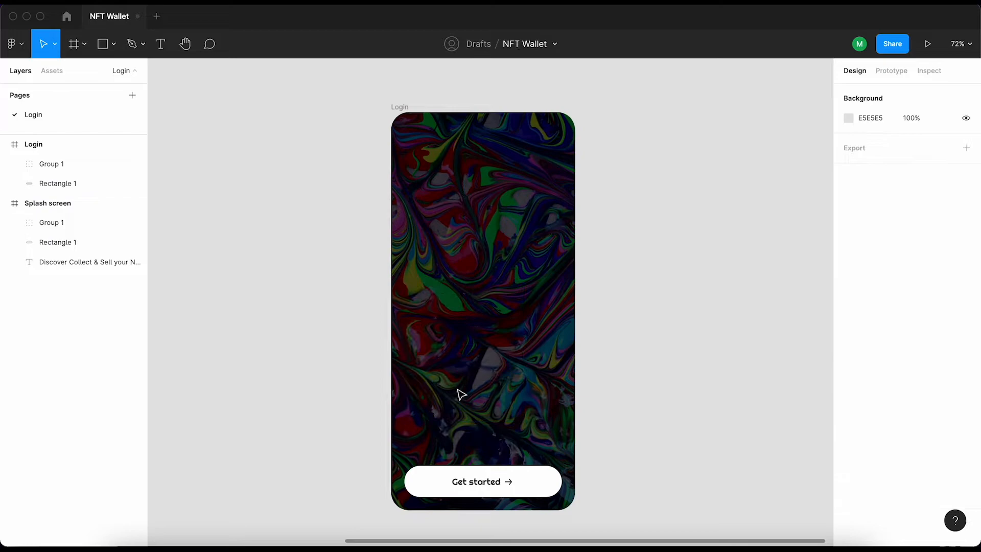
Hide the Login frame's image fill and set its overlay fill to 222831 at 100% opacity
left_click(400, 107)
left_click(946, 380)
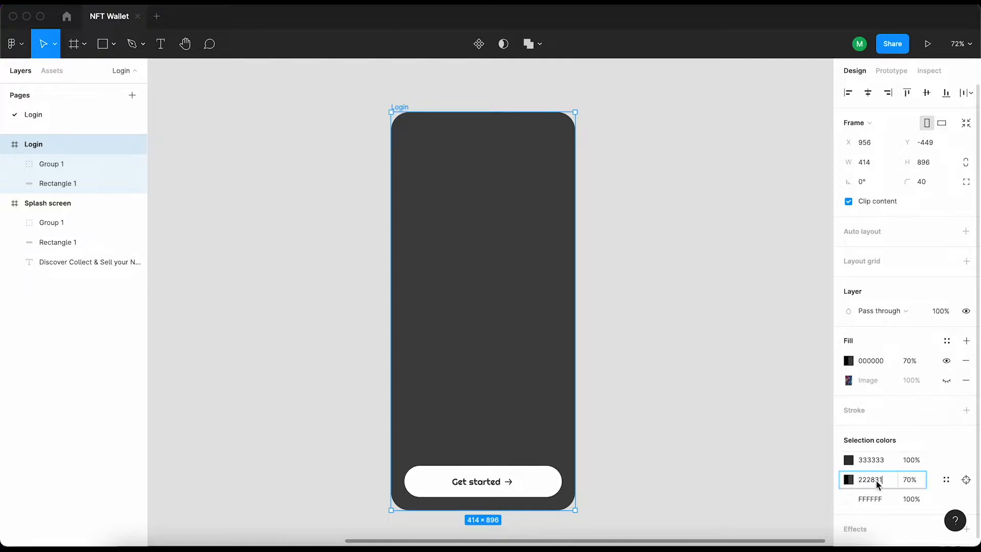
key("Return")
type("100")
key("Return")
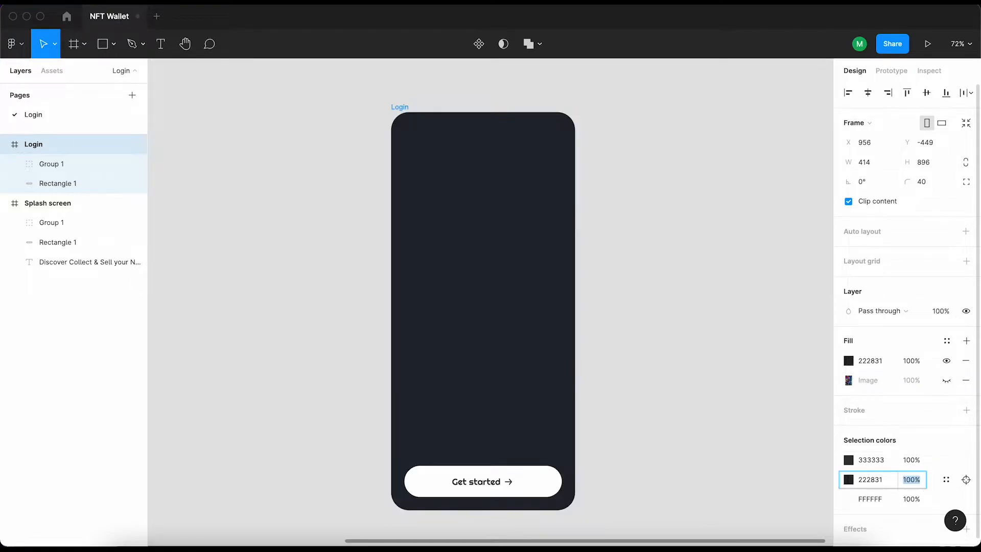
Change the button label on the Login frame to "Continue"
left_click(372, 478)
double_click(479, 484)
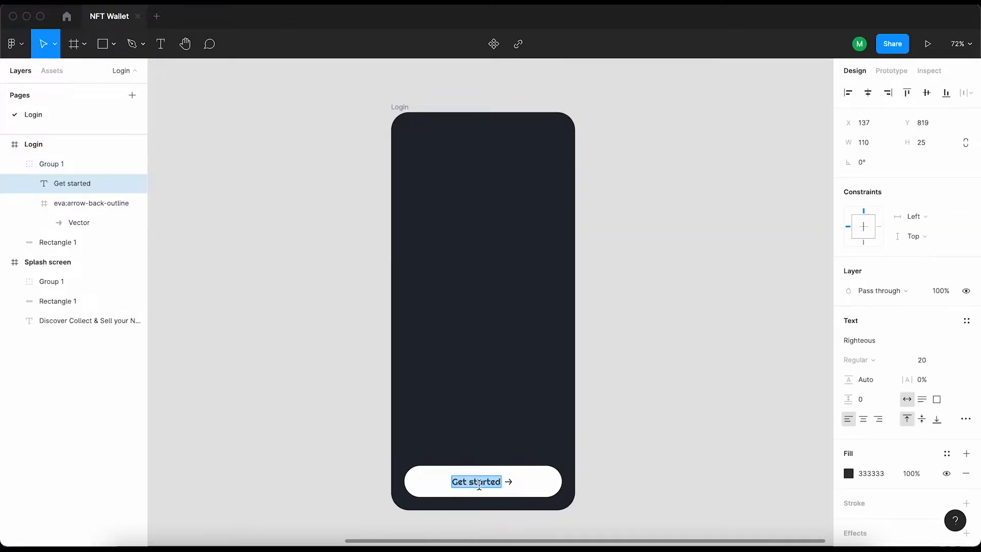
key("Escape")
scroll(603, 434, "down", 3)
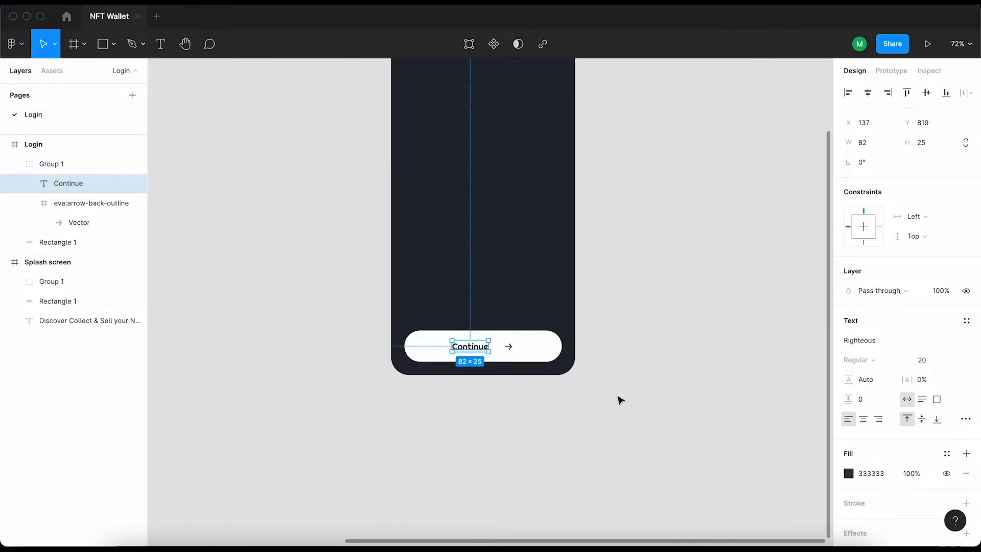
Delete the arrow icon from the Login button and centre the Continue label horizontally on it
left_click(509, 347)
left_click(510, 347)
key("Delete")
left_click(479, 348)
left_click(513, 352, "shift")
left_click(868, 93)
left_click(705, 256)
scroll(610, 261, "up", 3)
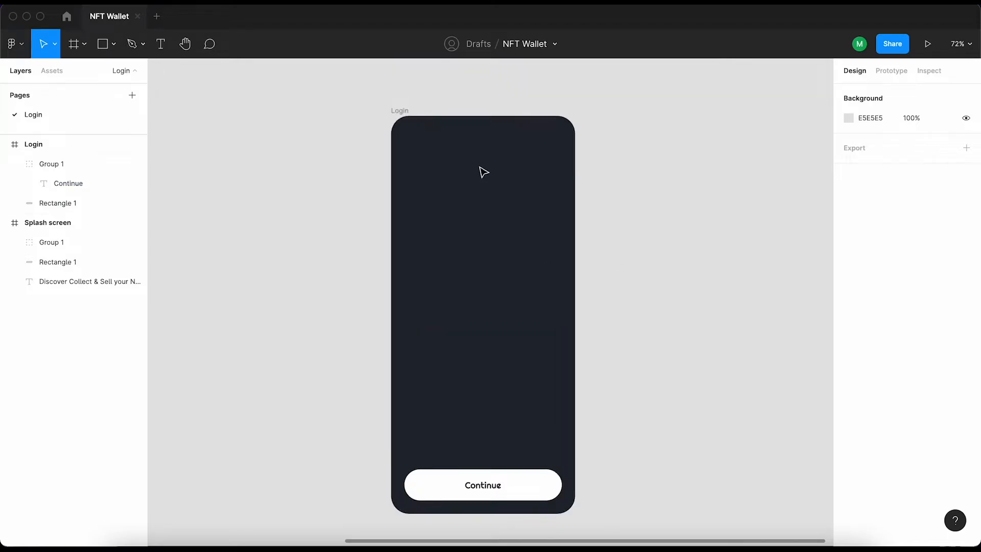
Add the text "Enter your Wallet password" near the top of the Login frame at X 65, Y 89
key("t")
left_click(419, 156)
type("enter your Walle")
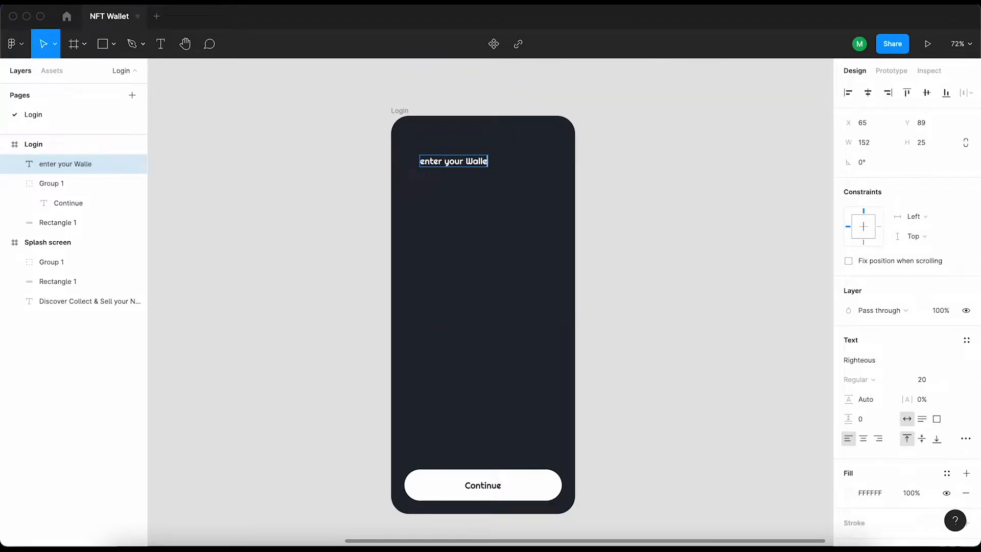
left_click(645, 207)
double_click(428, 162)
scroll(421, 160, "up", 5)
left_click(432, 162)
key("BackSpace")
type("E")
left_click(288, 258)
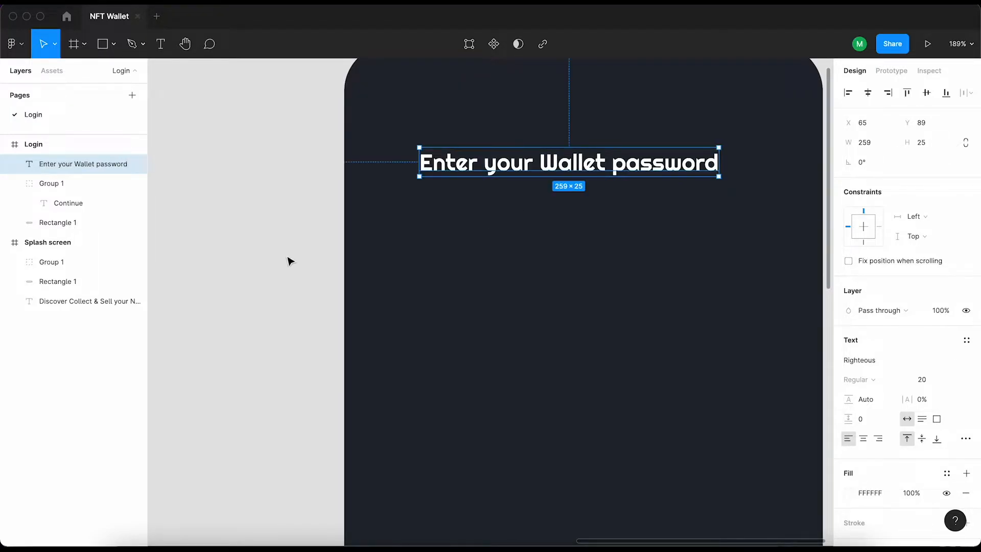
Set the font size of the "Enter your Wallet password" text to 24
left_click(950, 380)
left_click(948, 407)
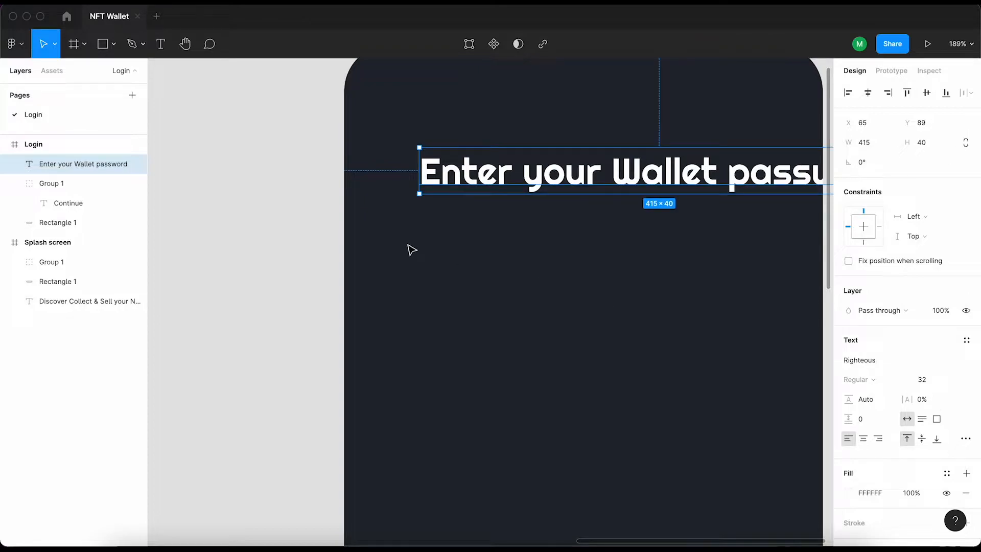
left_click(954, 379)
left_click(950, 368)
scroll(495, 229, "down", 5)
left_click(652, 213)
left_click(543, 199)
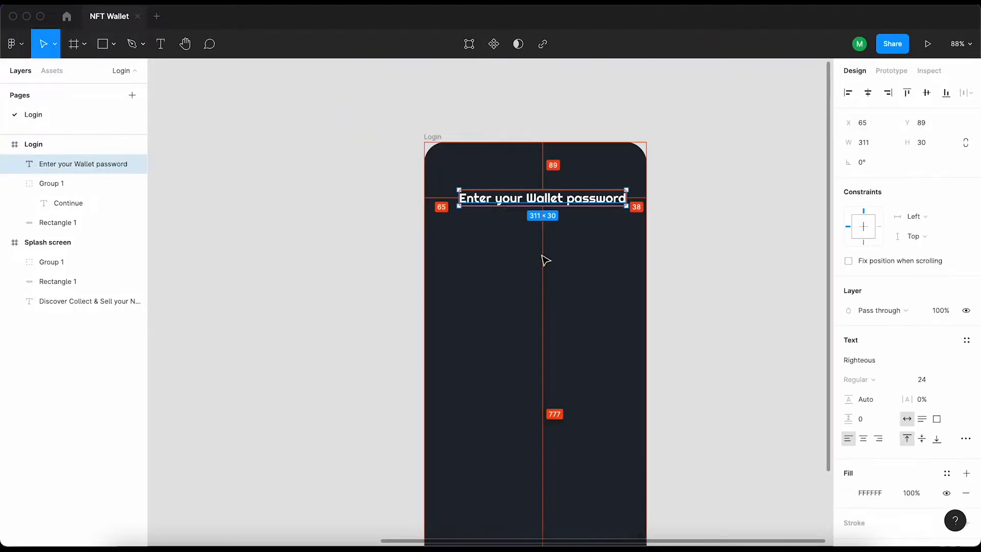
Position the "Enter your Wallet password" text at X 30, Y 60 in the Login frame
left_click(848, 93)
key("shift+Right")
key("shift+Right")
key("shift+Right")
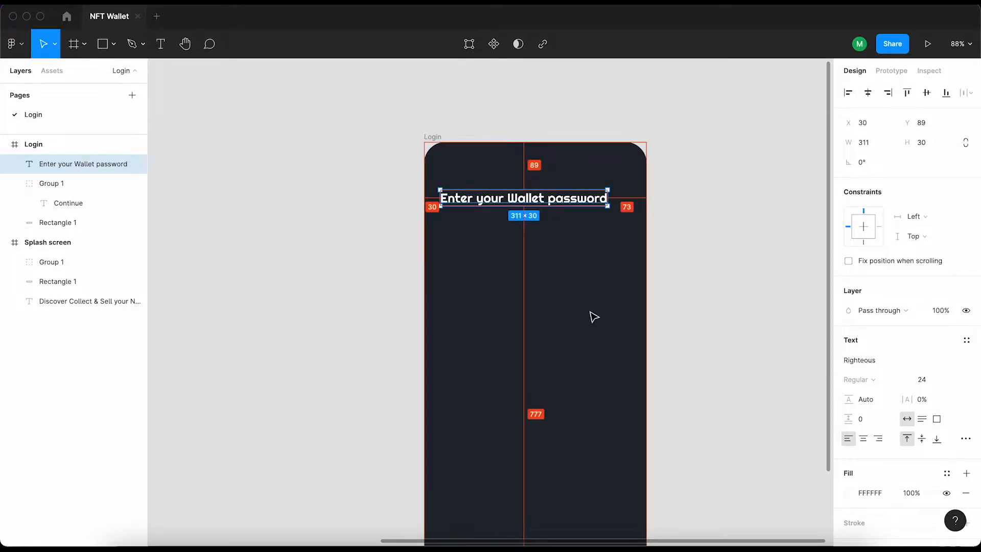
key("shift+Up")
key("shift+Up")
key("shift+Up")
key("shift+Up")
key("Down")
key("shift+Down")
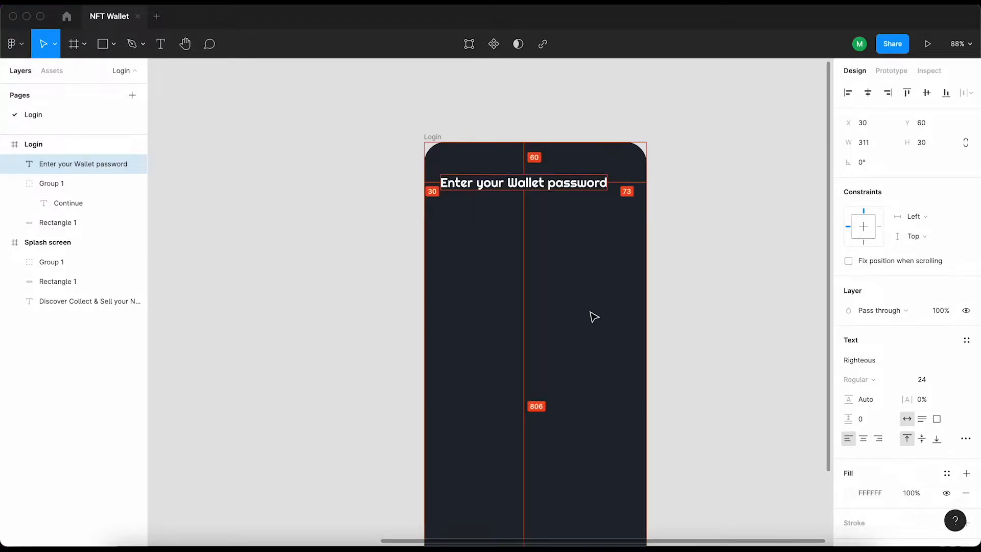
Draw a horizontal line about 337 wide below the password heading and set its stroke to FFFFFF
left_click(663, 284)
left_click_drag(663, 282, 587, 281)
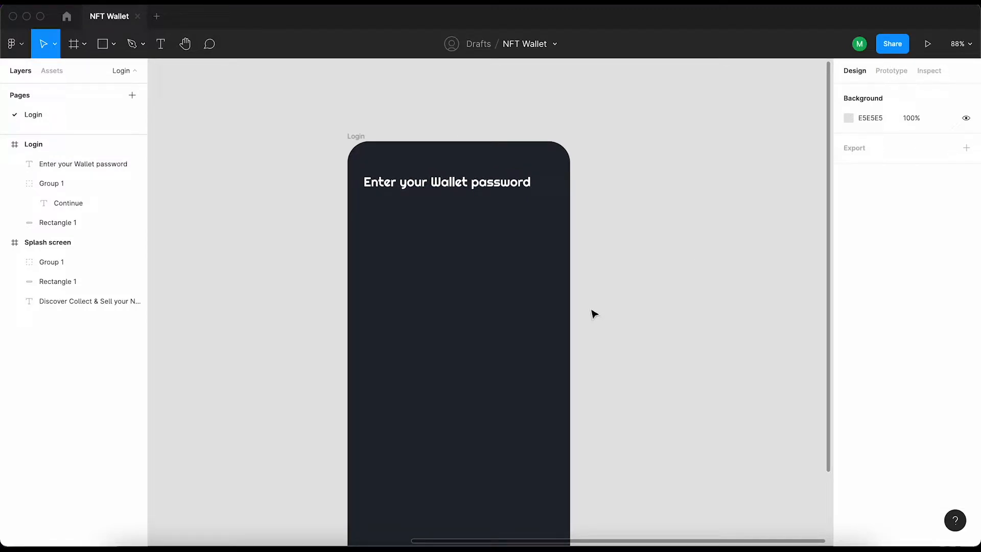
left_click(532, 199)
left_click(657, 221)
key("l")
left_click_drag(371, 238, 552, 238)
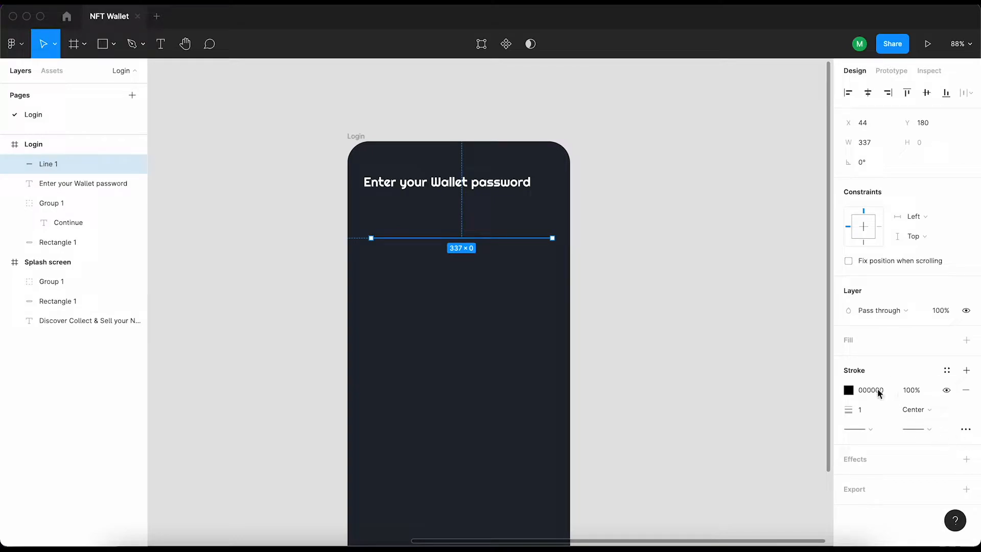
left_click(654, 282)
left_click(451, 238)
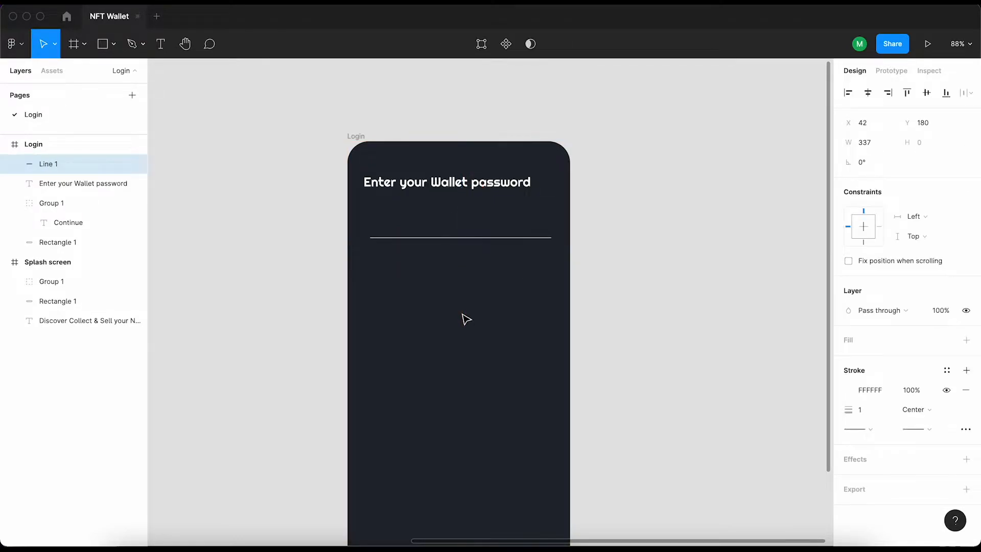
Set the line's width to 354 and position it at X 30, centred in the Login frame
left_click(883, 143)
type("354")
key("Return")
left_click(719, 185)
left_click(508, 238)
Set the vertical spacing between the password heading and the line to 60
key("alt")
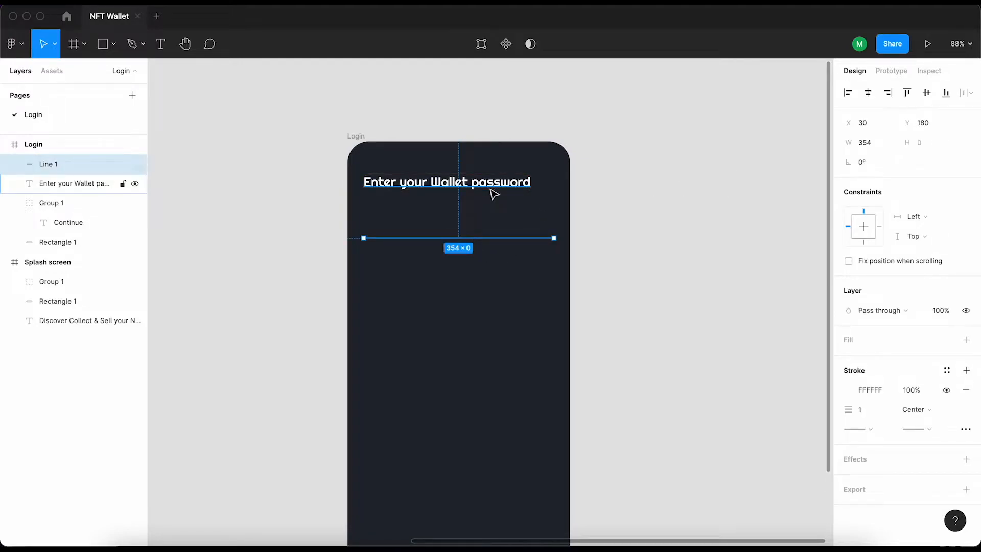
left_click(494, 194, "shift")
left_click(882, 182)
type("60")
key("Return")
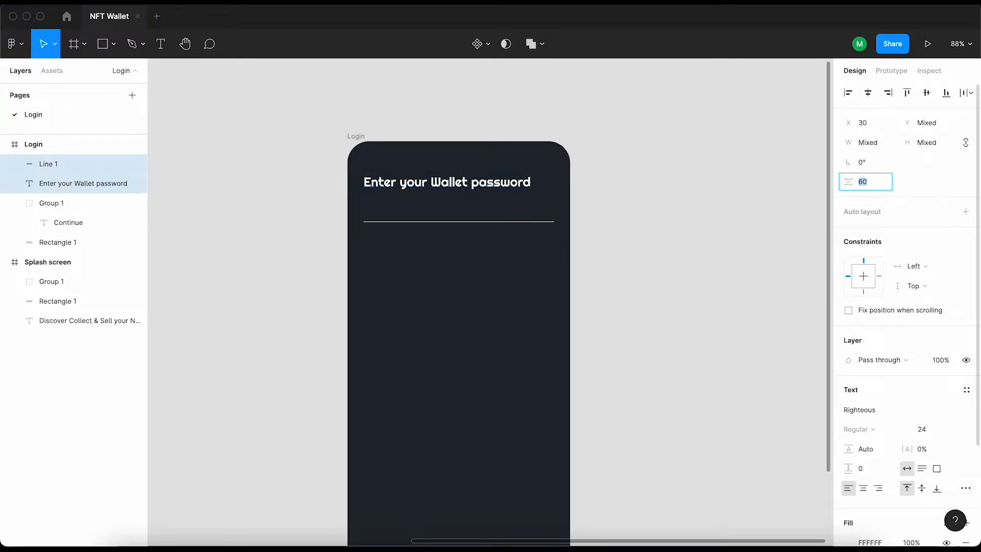
left_click(795, 228)
Set the password heading's font size to 36 and its text box width to 354
left_click(480, 190)
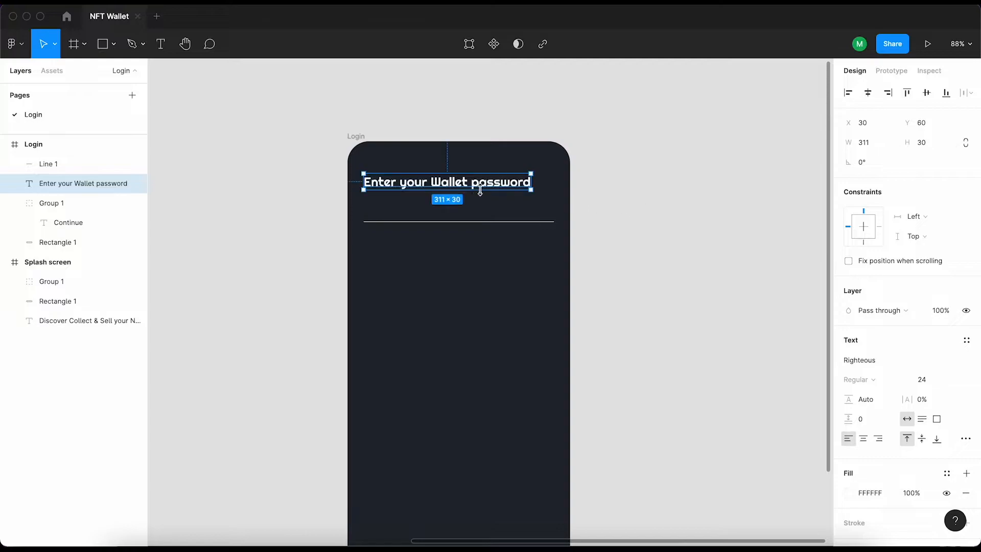
left_click(964, 381)
left_click(937, 407)
left_click(878, 144)
type("354")
key("Return")
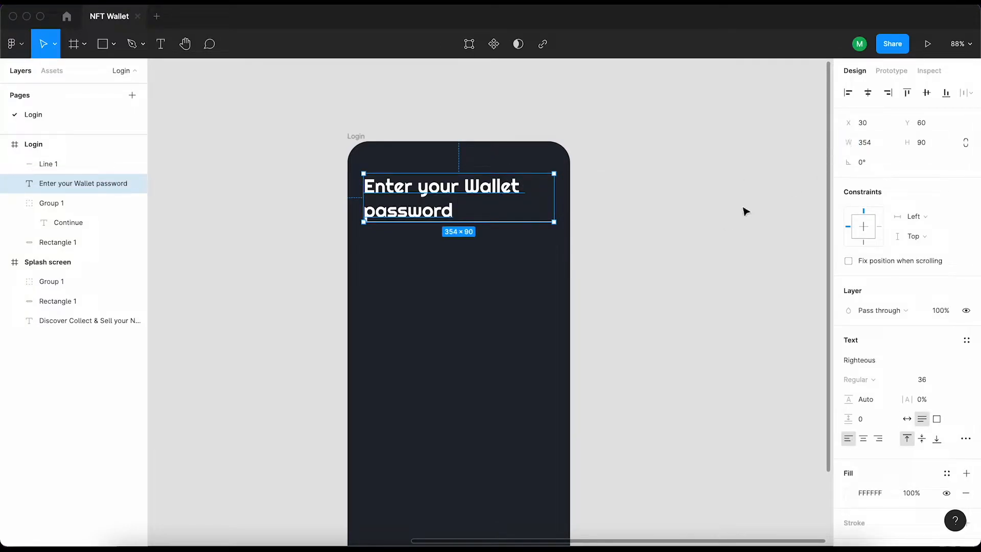
Set the font size of the "Enter your Wallet password" heading to 44
left_click(952, 380)
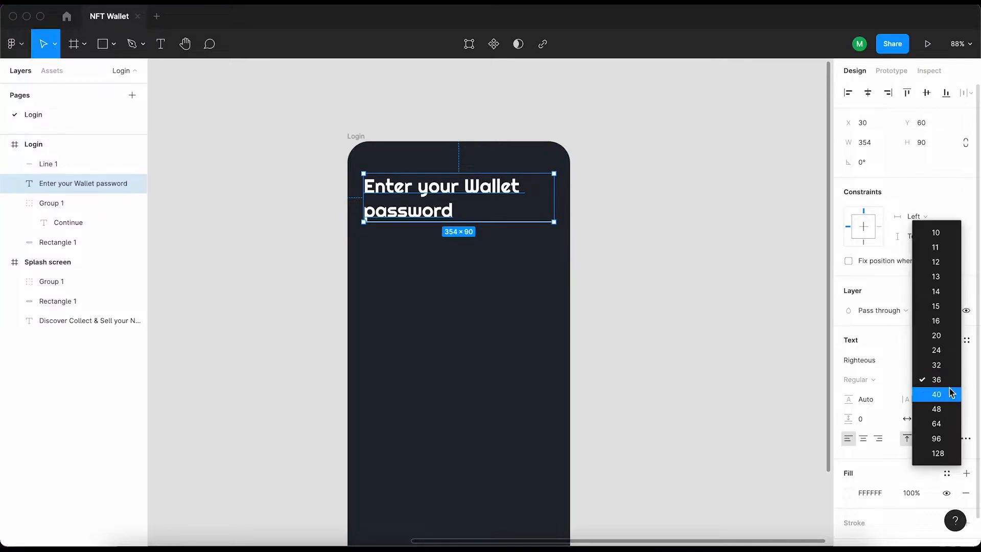
left_click(951, 381)
left_click(952, 380)
left_click(937, 404)
left_click(784, 238)
left_click(424, 257)
left_click(930, 380)
type("45")
key("Return")
key("Down")
key("Down")
key("Down")
key("Up")
key("Up")
left_click(747, 314)
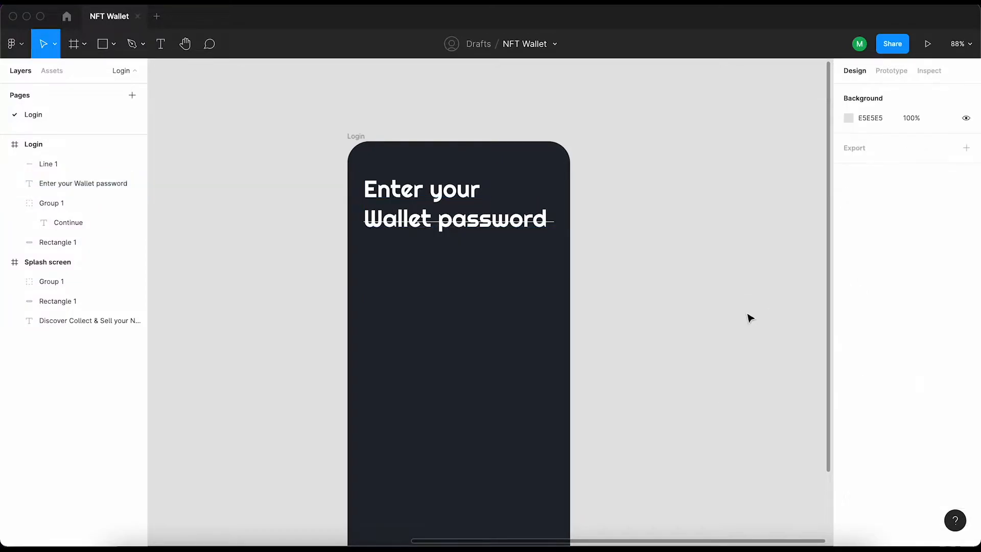
Move the line below the two-line password heading, down to Y 250
left_click(550, 226)
key("shift+Down")
key("shift+Down")
key("shift+Down")
key("shift+Down")
key("shift+Down")
key("shift+Down")
key("shift+Down")
key("shift+Down")
key("shift+Down")
key("shift+Down")
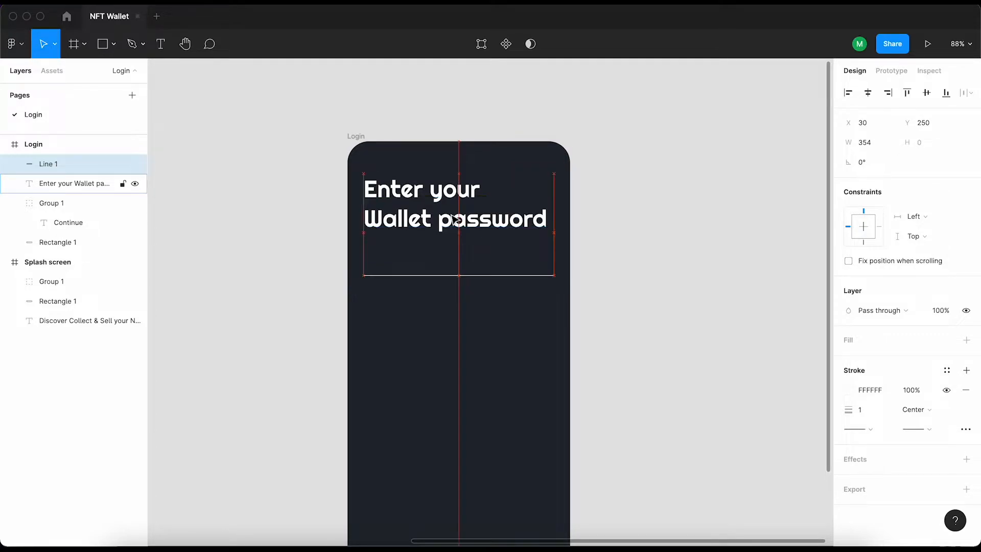
Add the text "Or enter your secret pharse" at font size 16 below the line on the Login frame
left_click(602, 259)
scroll(562, 263, "down", 2)
key("t")
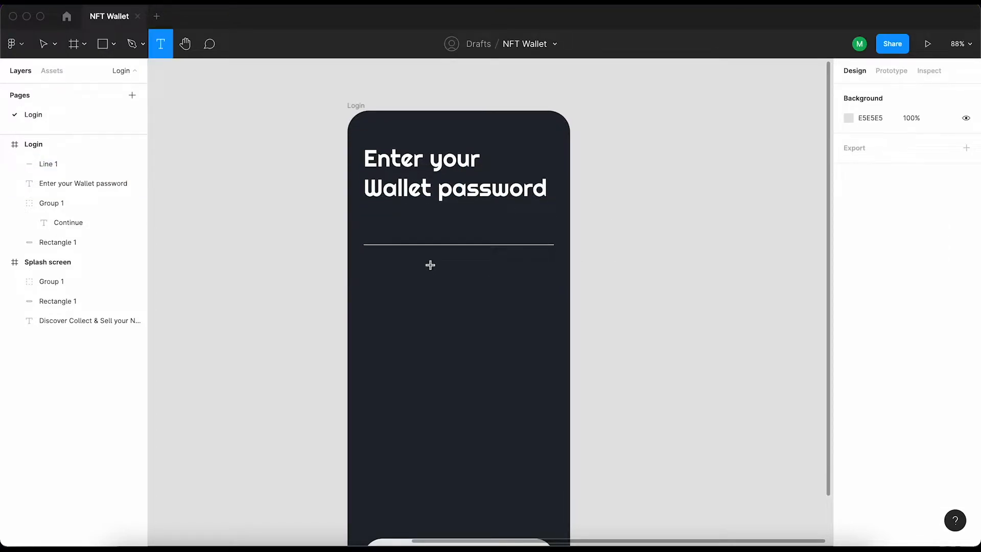
left_click(430, 265)
type("Or")
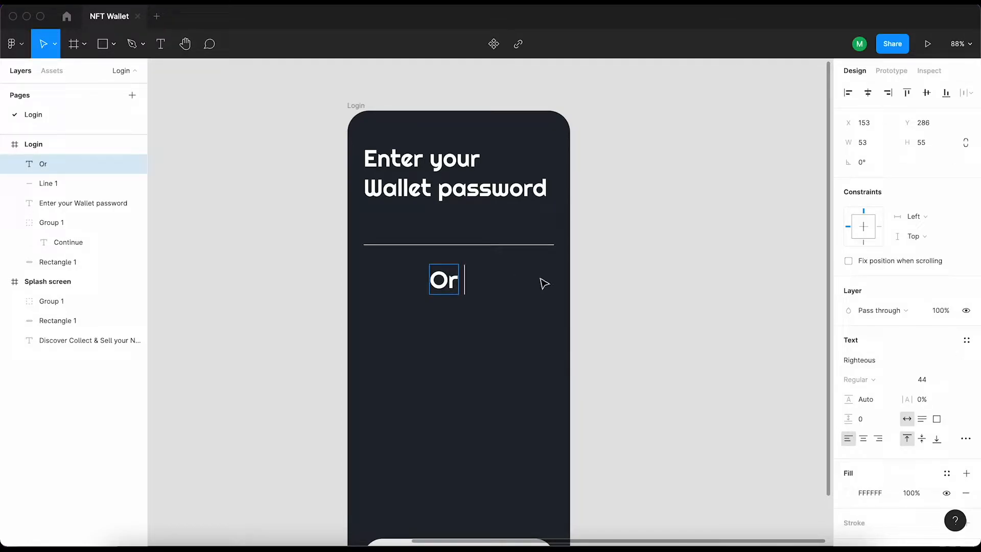
left_click(948, 379)
left_click(940, 466)
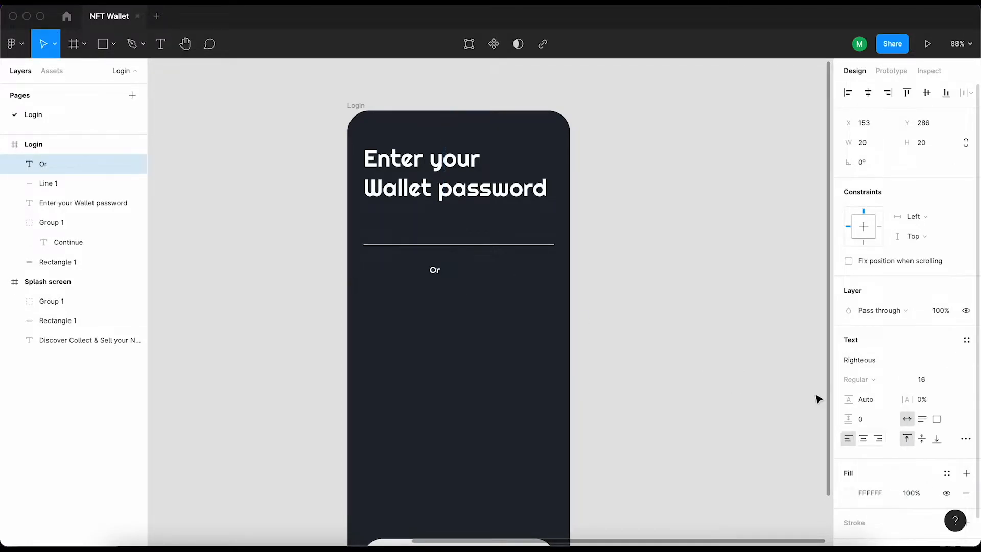
key("Return")
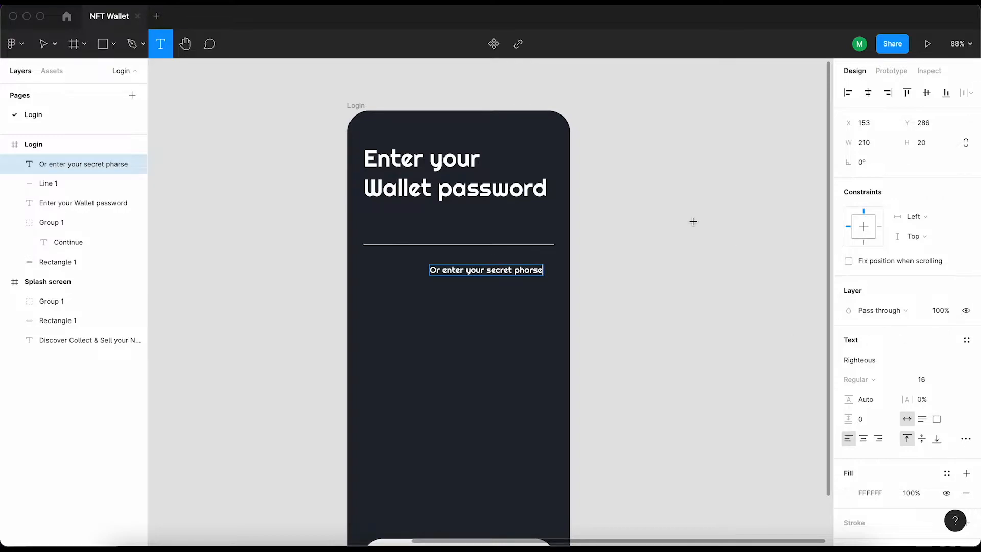
left_click_drag(685, 221, 695, 212)
left_click(745, 228)
Centre the secret phrase text horizontally under the line and set the spacing between them to 20
left_click(491, 270)
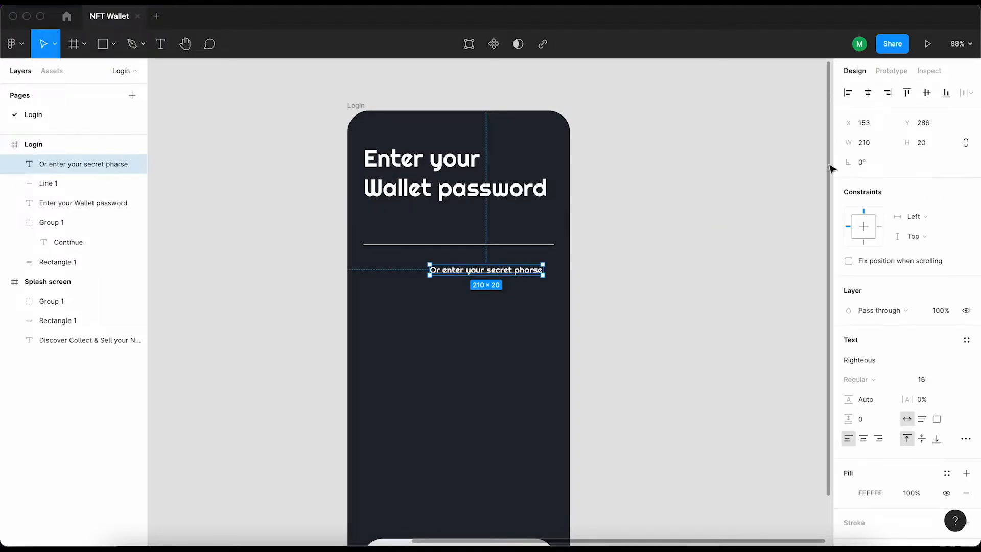
left_click(532, 249, "shift")
left_click(870, 185)
type("10")
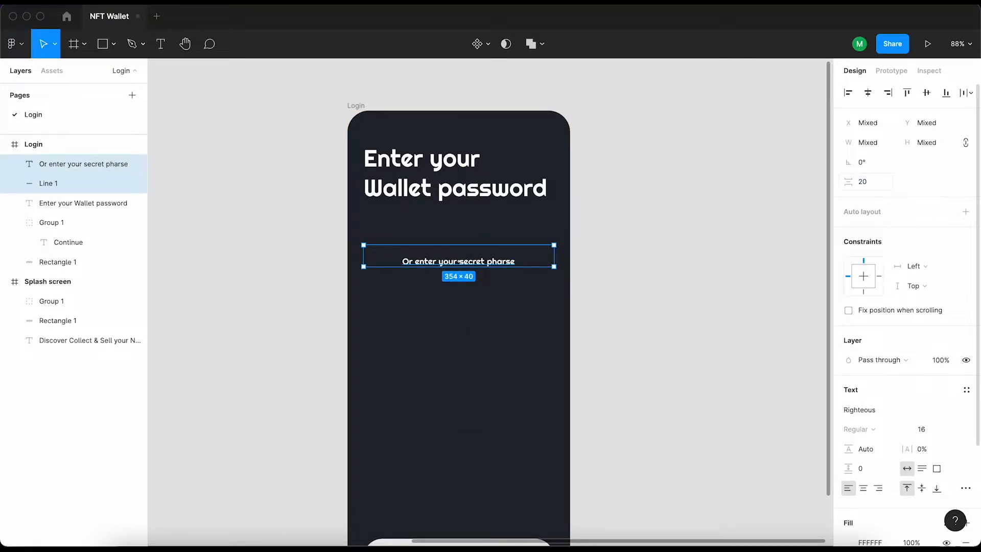
key("Return")
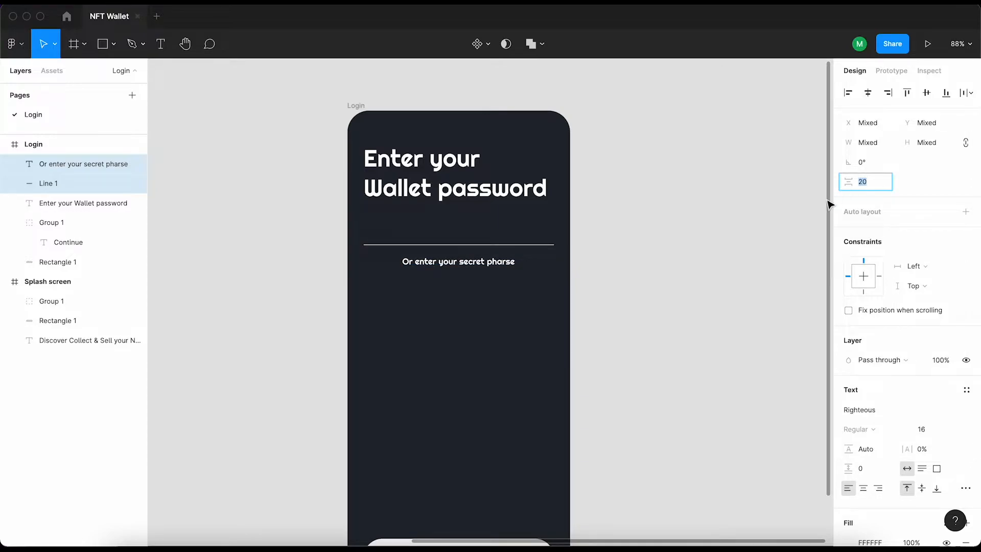
left_click(803, 224)
Try font size 15 on the secret phrase text and restore it to 16
scroll(725, 255, "down", 3)
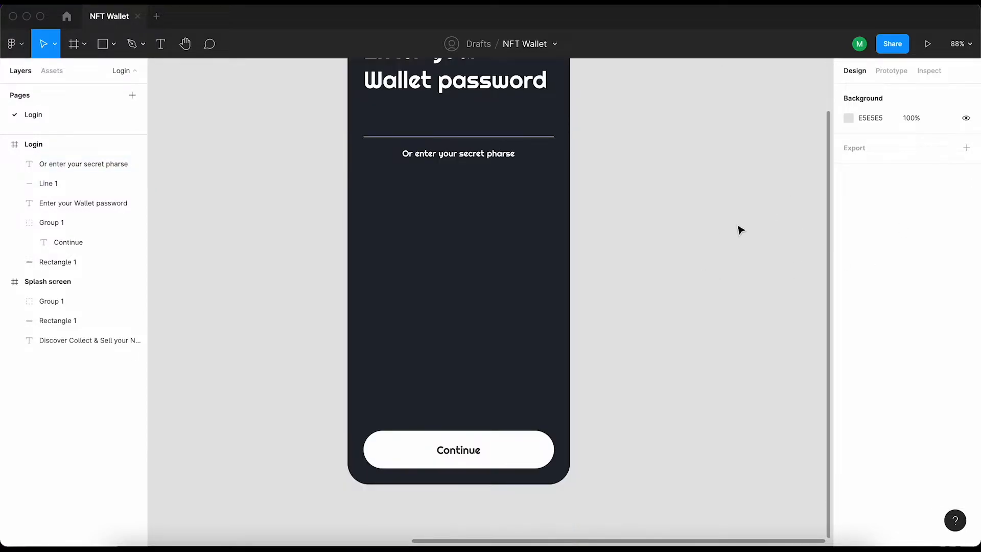
scroll(465, 176, "up", 1)
left_click(463, 173)
left_click(937, 382)
type("15")
key("Return")
left_click(736, 308)
left_click(429, 172)
left_click(929, 379)
key("Up")
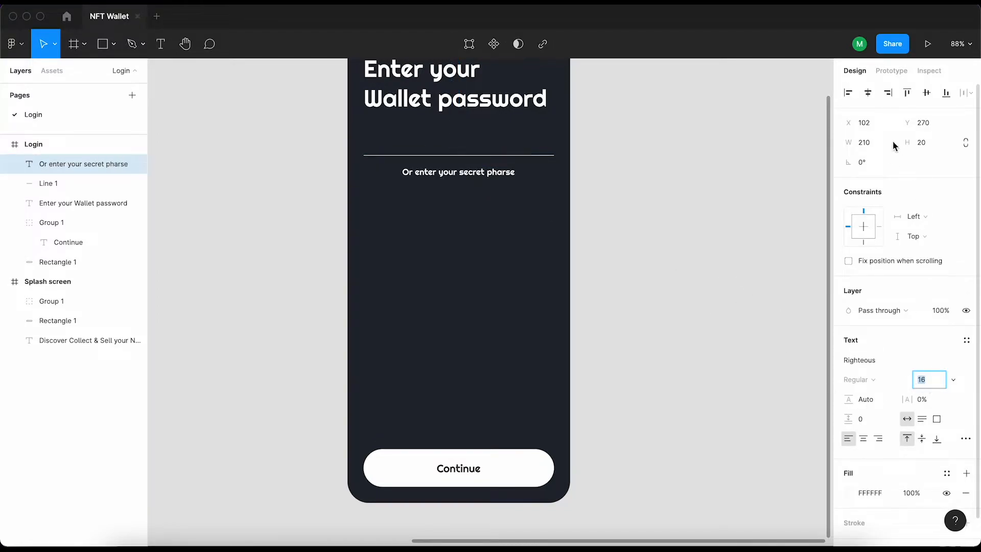
left_click(620, 206)
scroll(464, 187, "down", 1)
Duplicate the secret phrase text just above the Continue button and change the copy to "No account? Create your wallet"
left_click(474, 169)
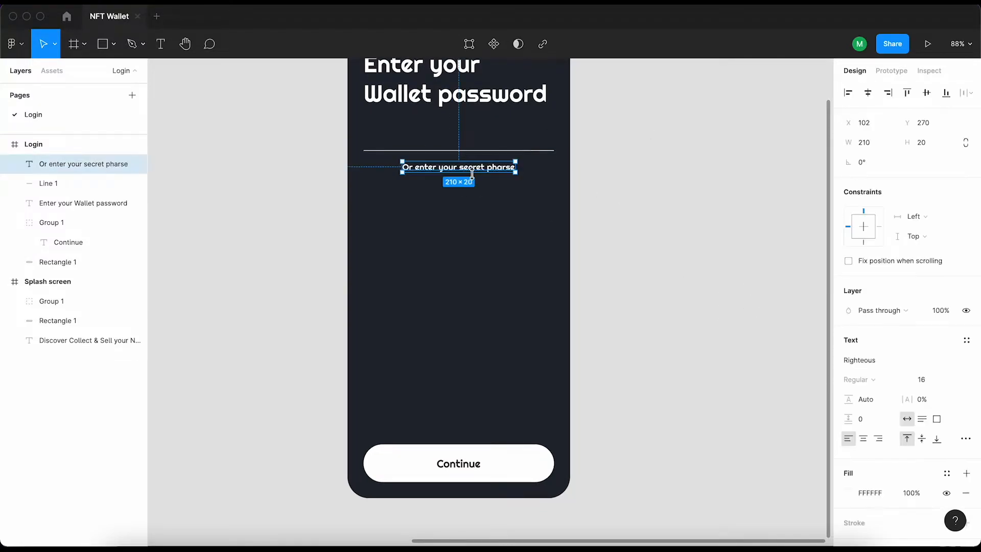
key("super+d")
left_click_drag(481, 176, 478, 429)
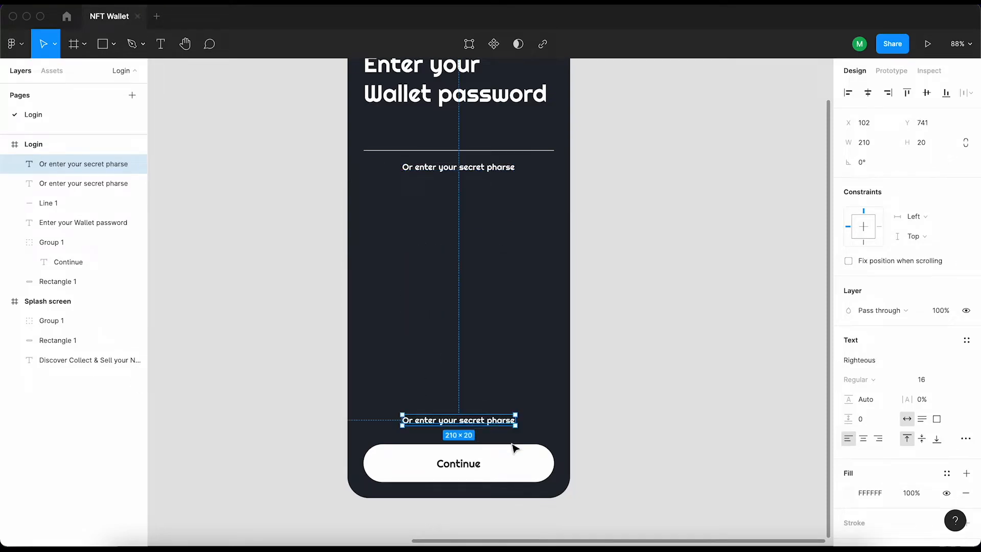
key("Return")
type("Crae")
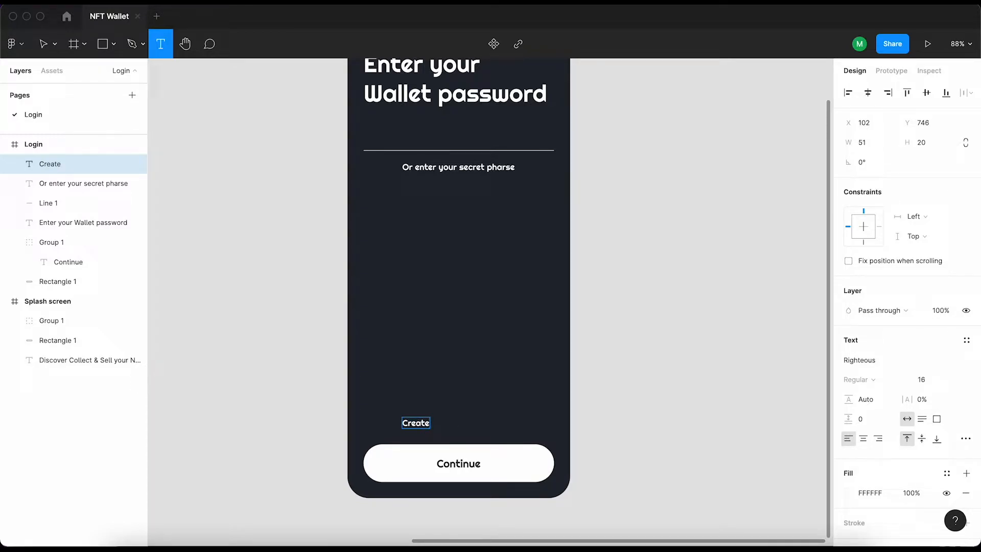
key("ctrl+a")
key("BackSpace")
type("No acc")
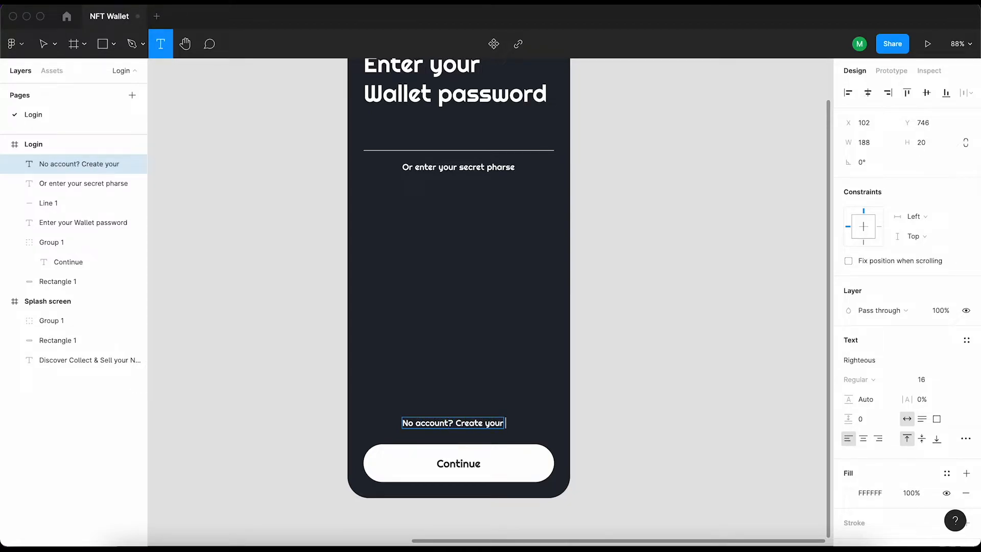
Centre the "No account? Create your wallet" text horizontally in the Login frame and check its spacing to the button
left_click(712, 368)
left_click(496, 423)
left_click(867, 92)
left_click(678, 268)
left_click(484, 423)
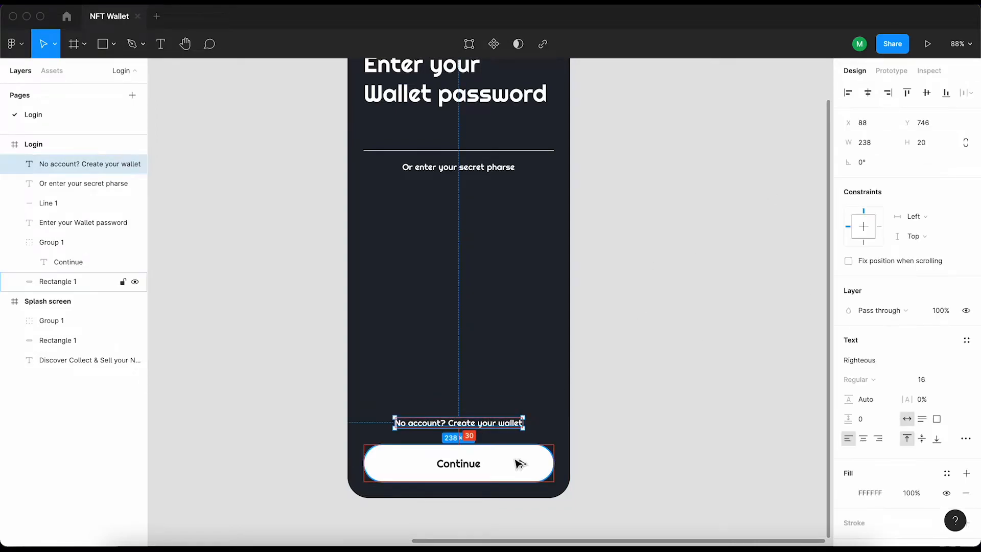
Duplicate the Login frame and place the copy at about X 1865, Y -422
left_click(648, 423)
scroll(682, 401, "down", 3)
left_click_drag(688, 350, 593, 349)
left_click(315, 119)
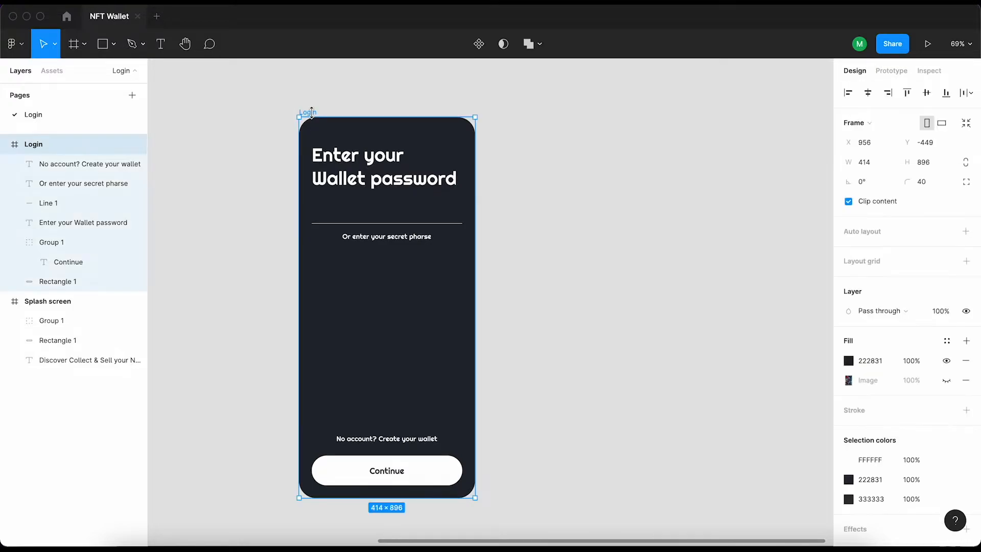
key("ctrl+d")
scroll(394, 91, "up", 1)
left_click_drag(544, 85, 677, 86)
left_click_drag(572, 188, 346, 180)
left_click_drag(450, 85, 528, 99)
left_click_drag(451, 147, 315, 153)
left_click(327, 137)
left_click(373, 93)
Rename the duplicated frame "Profile" and delete all of its contents
double_click(34, 145)
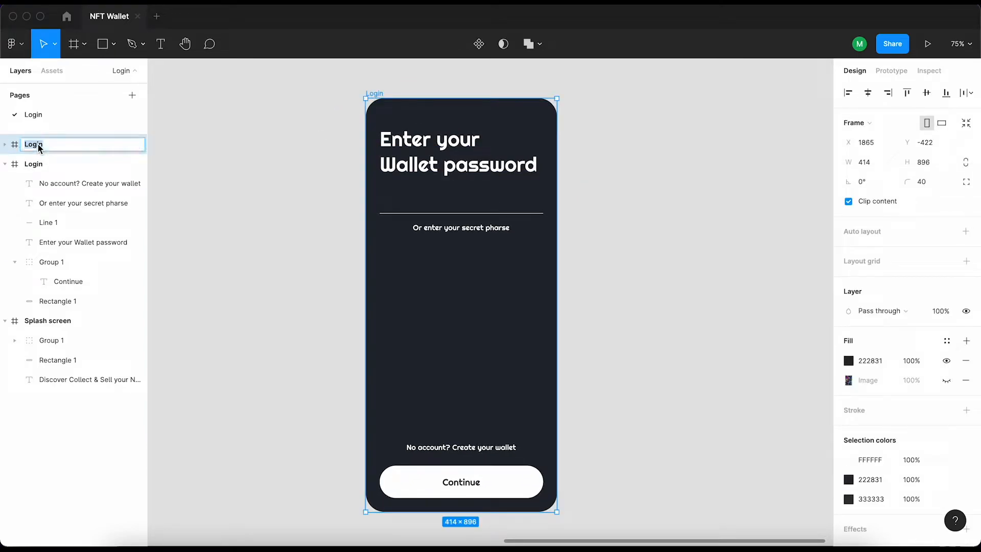
left_click(306, 114)
left_click(373, 94)
key("Return")
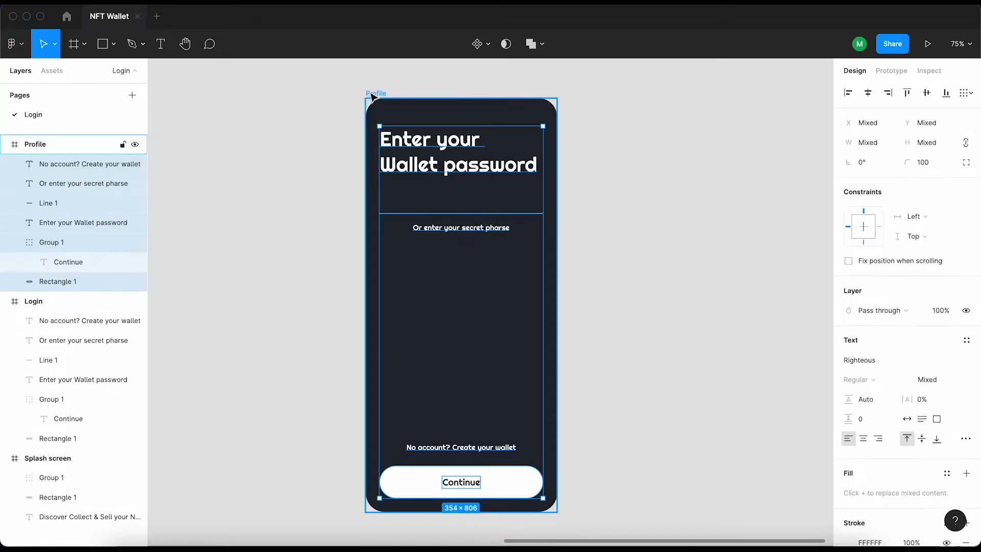
key("Delete")
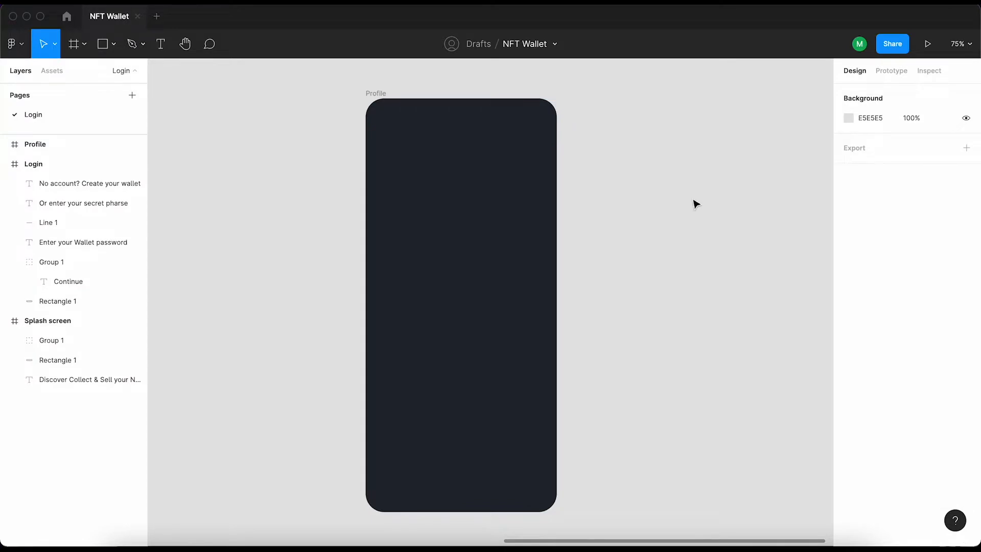
Add the text "Welcome" near the top of the Profile frame at font size 32
key("t")
left_click(424, 148)
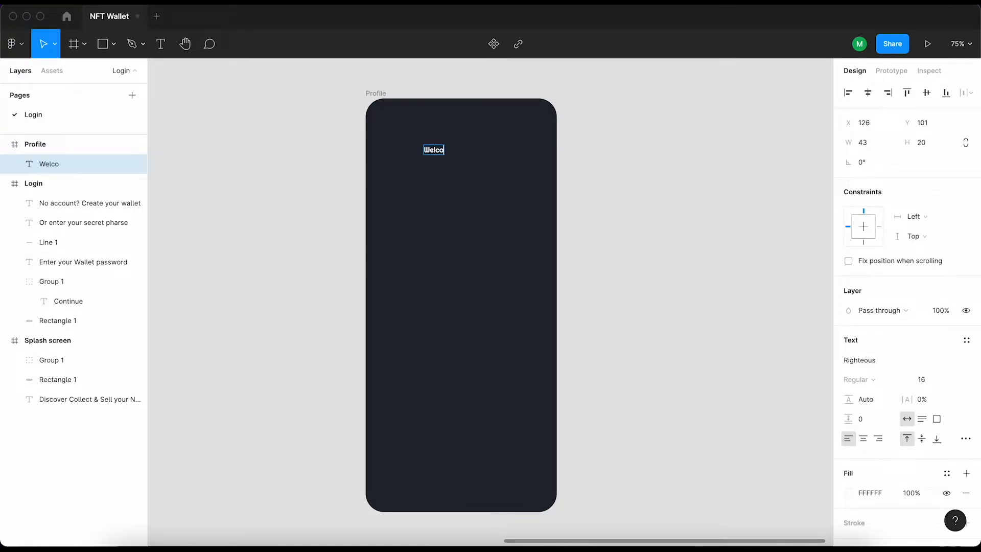
key("Escape")
left_click(928, 378)
left_click(950, 414)
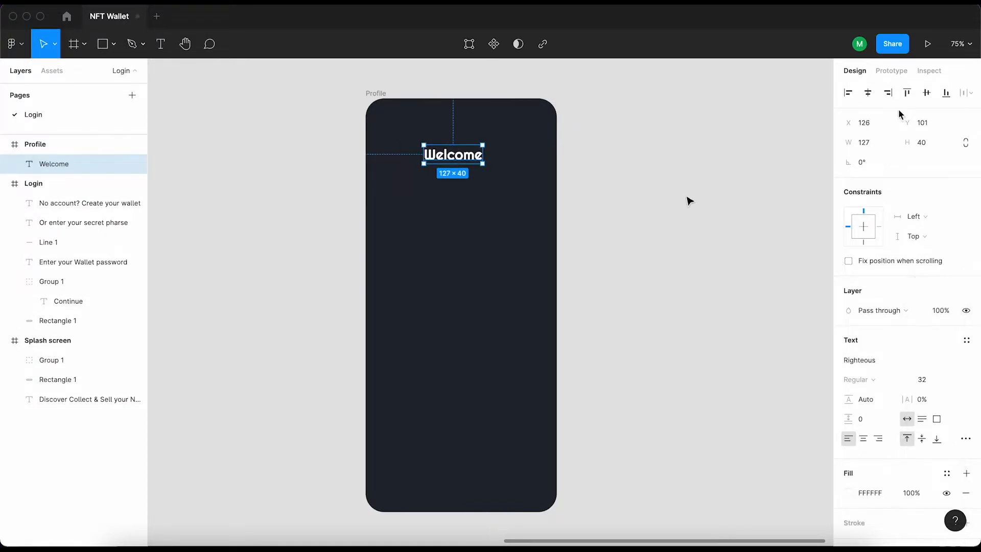
Centre the Welcome text horizontally in the Profile frame and position it at Y 30
left_click(906, 93)
key("shift+Down")
key("shift+Down")
key("shift+Down")
key("shift+Down")
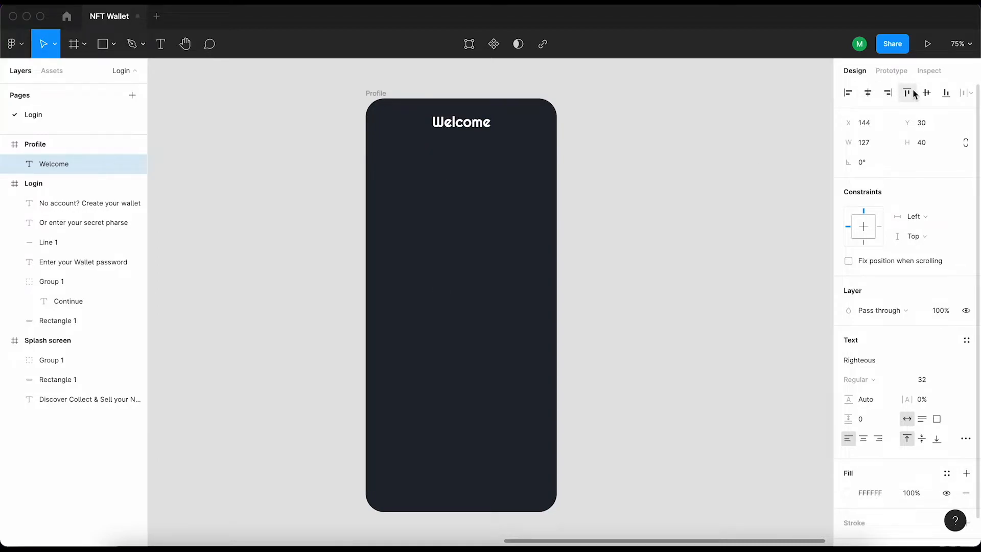
left_click(744, 190)
Place a circle near the Welcome text in the Profile frame and size it to 50 × 50
scroll(519, 151, "up", 3)
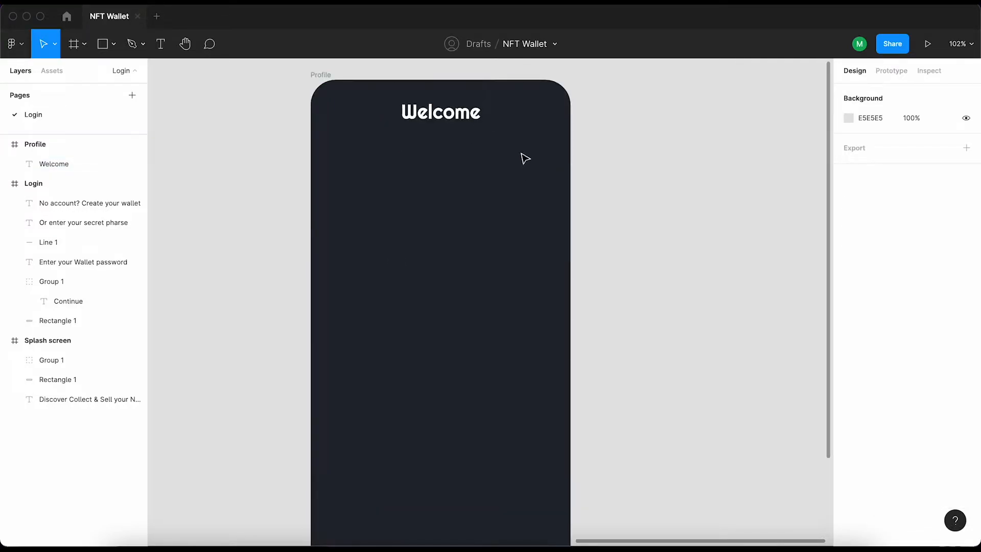
key("o")
left_click(520, 151)
left_click(933, 143)
key("shift+Down")
key("shift+Down")
key("shift+Down")
key("shift+Down")
key("shift+Down")
left_click(596, 175)
Align the circle to the Profile frame's top-right corner and offset it 30 px from both edges, at X 334, Y 30
left_click(511, 141)
left_click(887, 93)
left_click(906, 93)
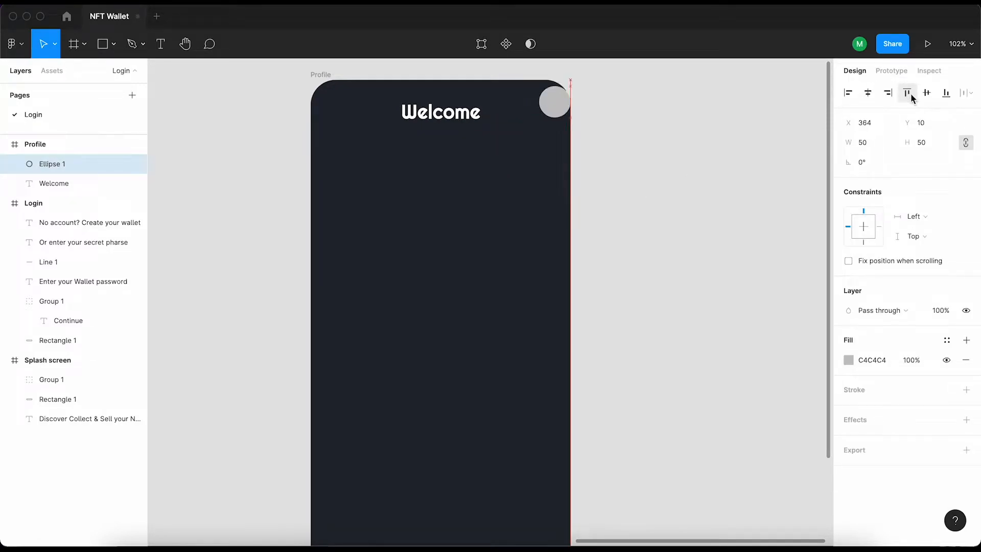
key("shift+Down")
key("shift+Down")
key("shift+Down")
key("shift+Left")
key("shift+Left")
key("shift+Left")
Set the circle's fill to FFFFFF at 10% opacity
left_click(894, 360)
type("fff")
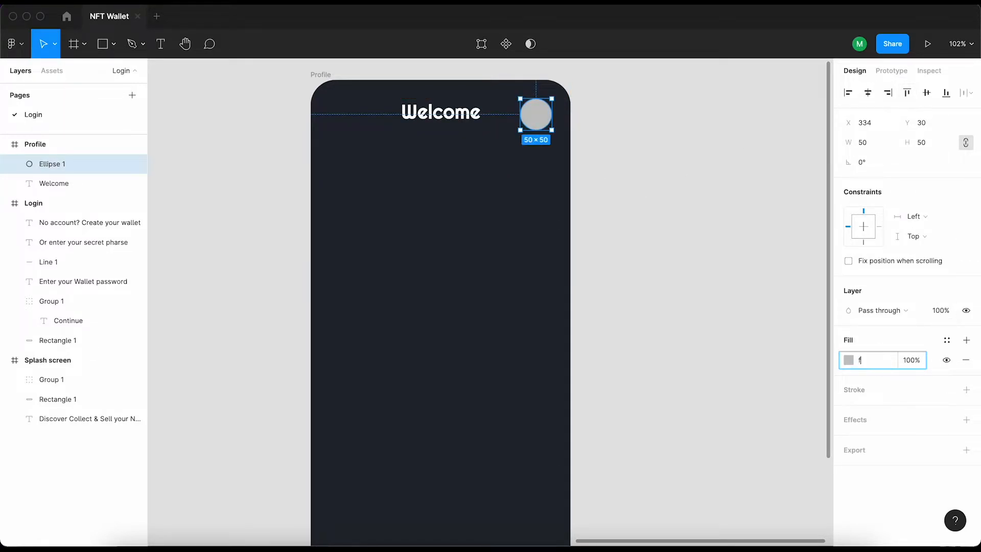
key("Return")
type("10")
key("Return")
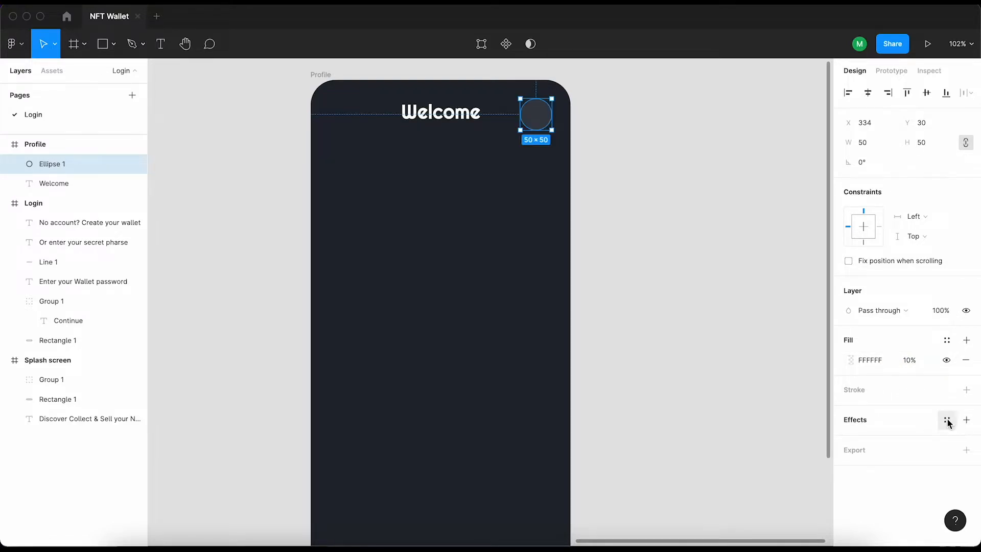
Add a background blur effect to the circle with a blur of 8
left_click(966, 419)
left_click(888, 439)
left_click(876, 466)
left_click(849, 440)
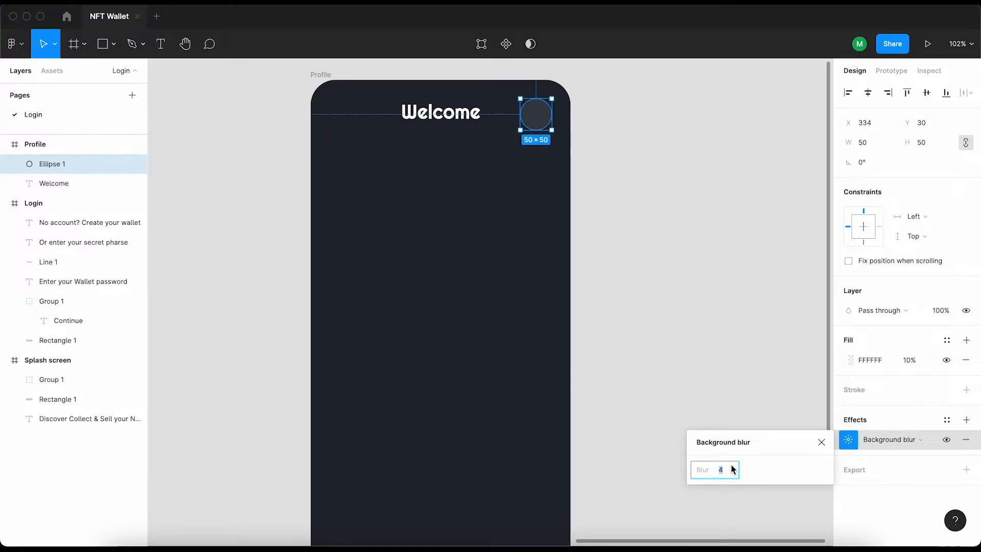
type("8")
key("Return")
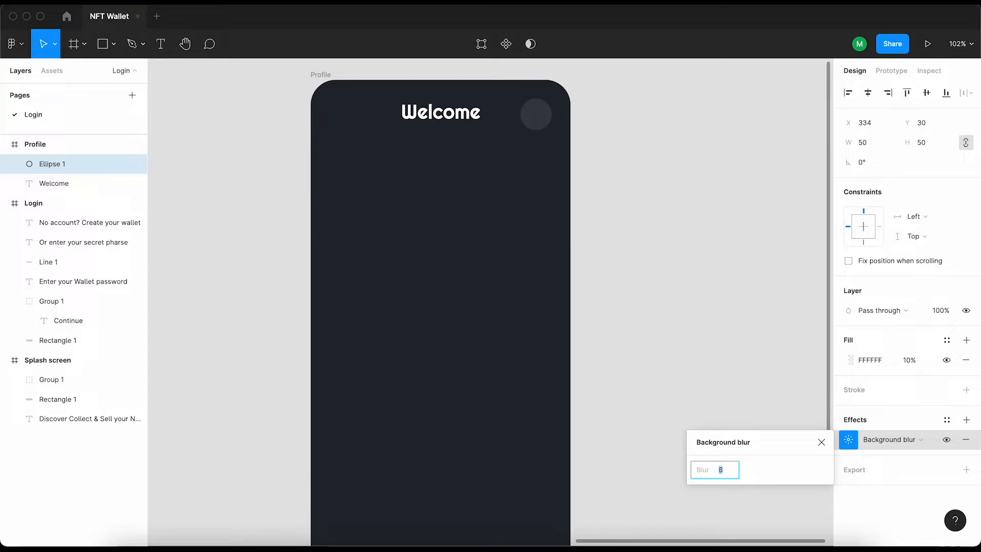
left_click(788, 309)
Draw a short horizontal line below the circle in the Profile frame and set its width to 40
scroll(537, 142, "up", 5)
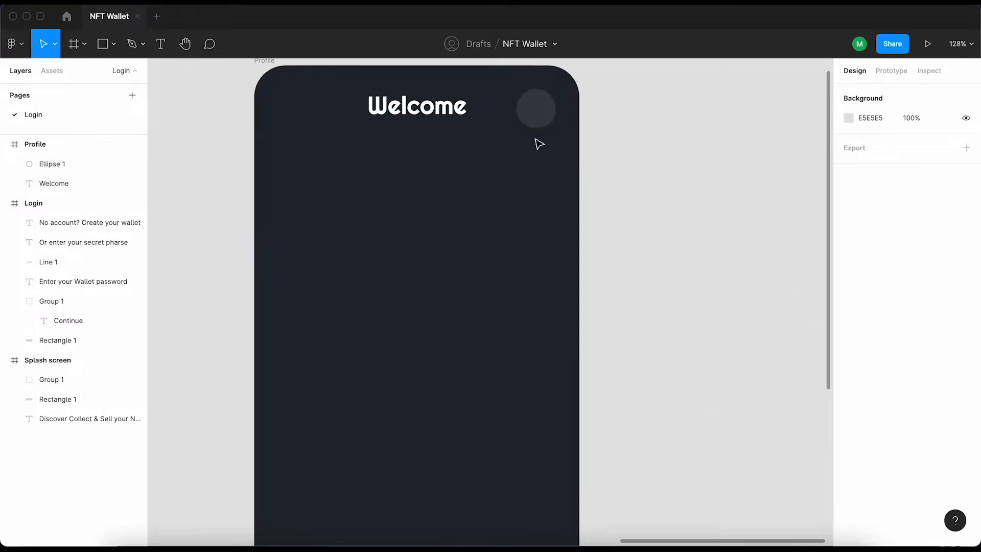
scroll(543, 170, "up", 1)
key("l")
left_click_drag(513, 220, 561, 220)
left_click(888, 148)
type("40")
key("Return")
Give the line a stroke thickness of 3, rounded ends and the stroke colour FFFFFF
left_click(879, 415)
type("3")
key("Return")
left_click(870, 429)
left_click(879, 526)
left_click(888, 388)
type("FFFFFF")
key("Return")
Move the white line onto the circle near its middle and send the circle behind the line
left_click(521, 232)
left_click(532, 220)
left_click_drag(532, 220, 553, 175)
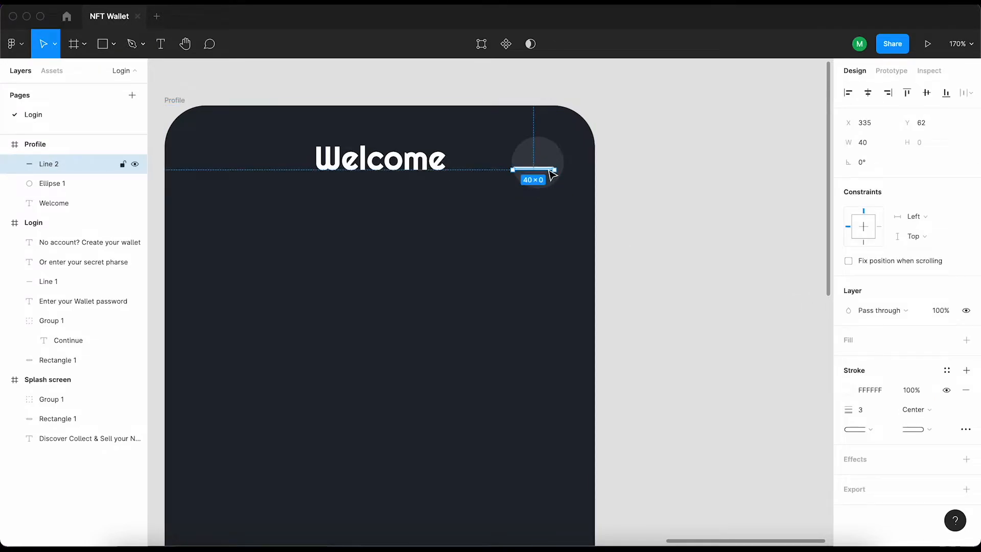
key("[")
left_click(707, 176)
left_click(523, 170)
key("[")
left_click(675, 173)
left_click_drag(543, 171, 545, 160)
Reduce the line's stroke thickness to 2 and its width to 30
left_click(869, 410)
key("Down")
left_click(747, 236)
scroll(533, 163, "up", 2)
left_click(542, 156)
left_click(884, 145)
key("shift+Down")
Shift the line to X 344 so it is horizontally centred in the circle
left_click(678, 166)
left_click(545, 156)
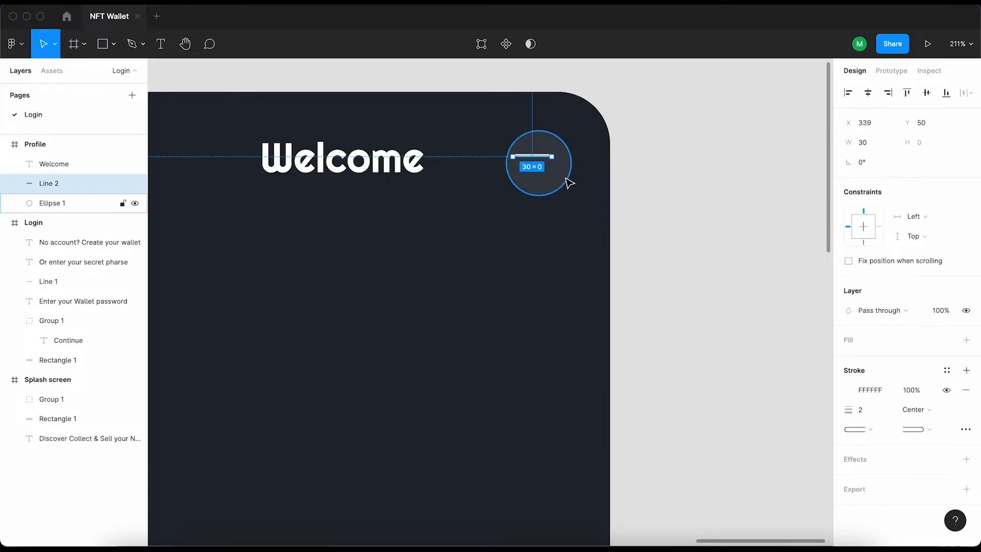
key("Right")
key("Right")
key("Right")
key("Right")
key("Right")
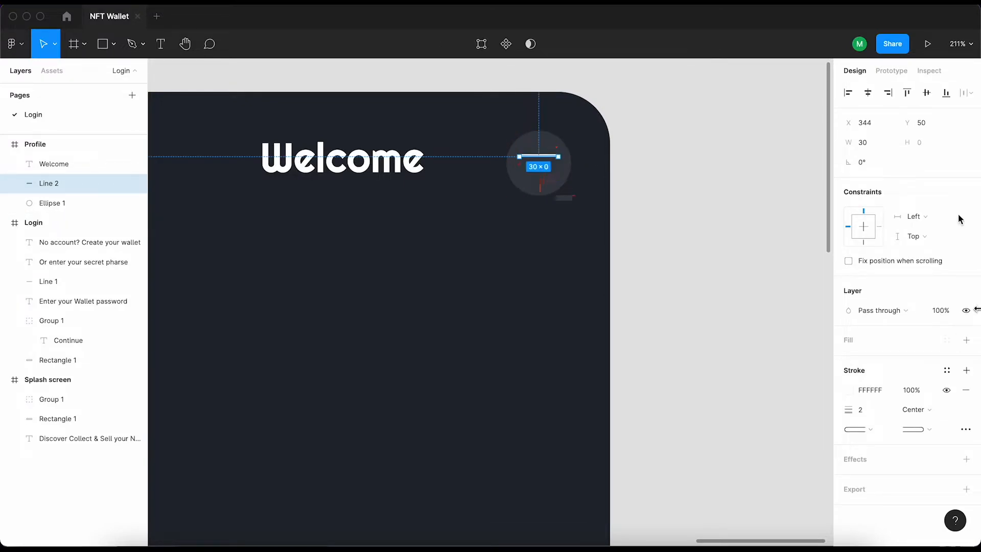
Duplicate the line twice below the original, spacing the three lines 10 px apart
key("super+d")
key("shift+Down")
key("shift+Down")
key("shift+Up")
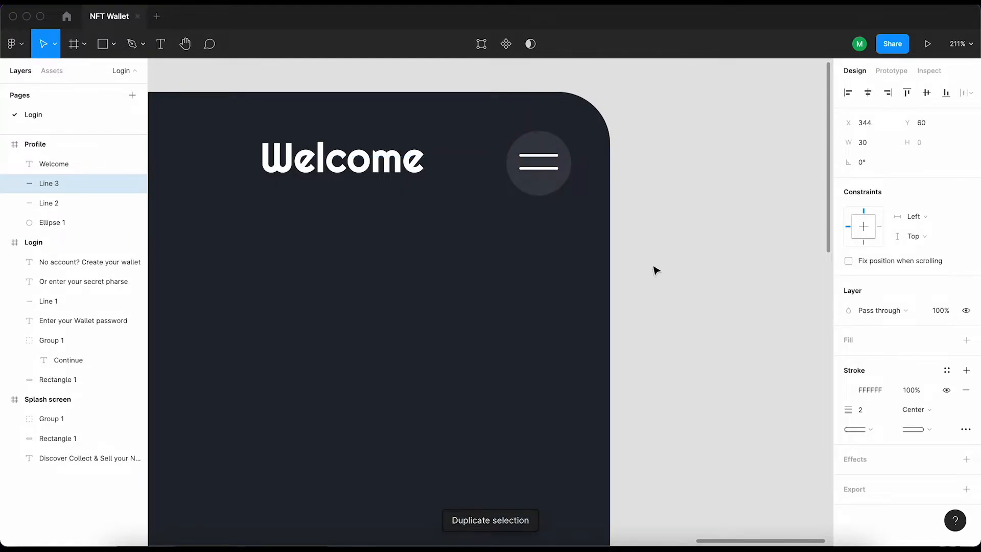
key("super+d")
Set the width of the middle line to 20 and of the bottom line to 10
left_click(557, 169, "shift")
type("20")
key("Return")
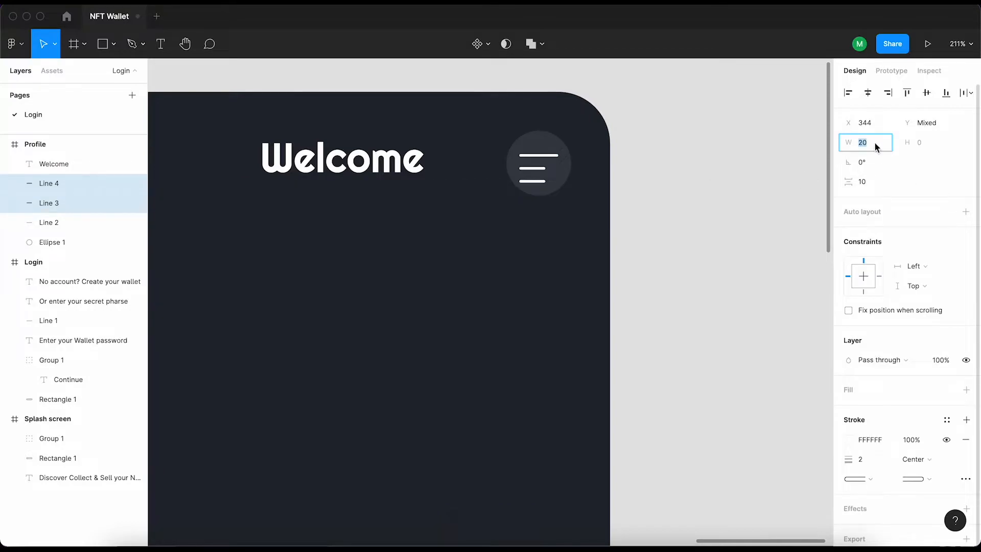
left_click(560, 212)
left_click(540, 182)
left_click(870, 143)
type("10")
key("Return")
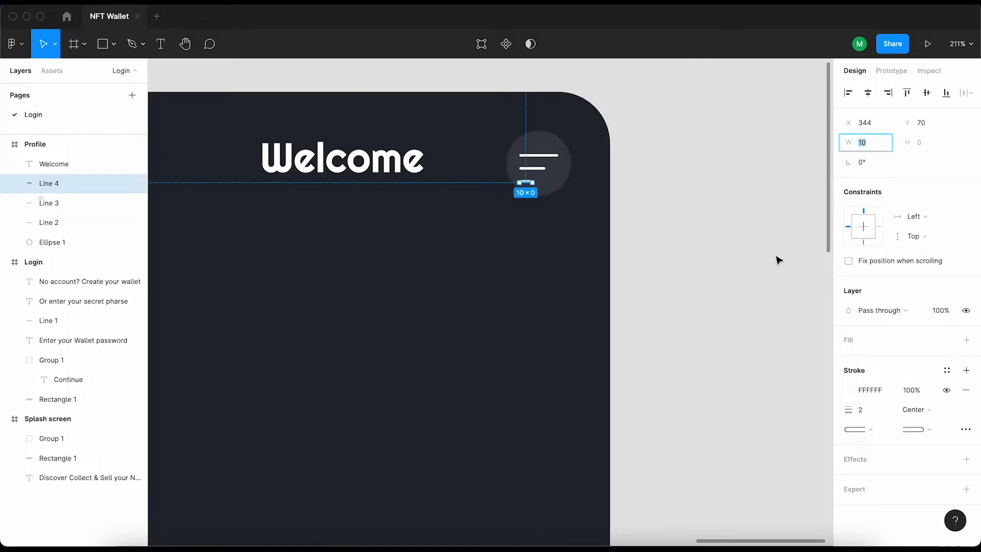
Align the three lines in the circle to a common right edge
left_click(544, 182)
scroll(540, 182, "up", 5)
scroll(526, 189, "up", 2)
left_click(510, 211)
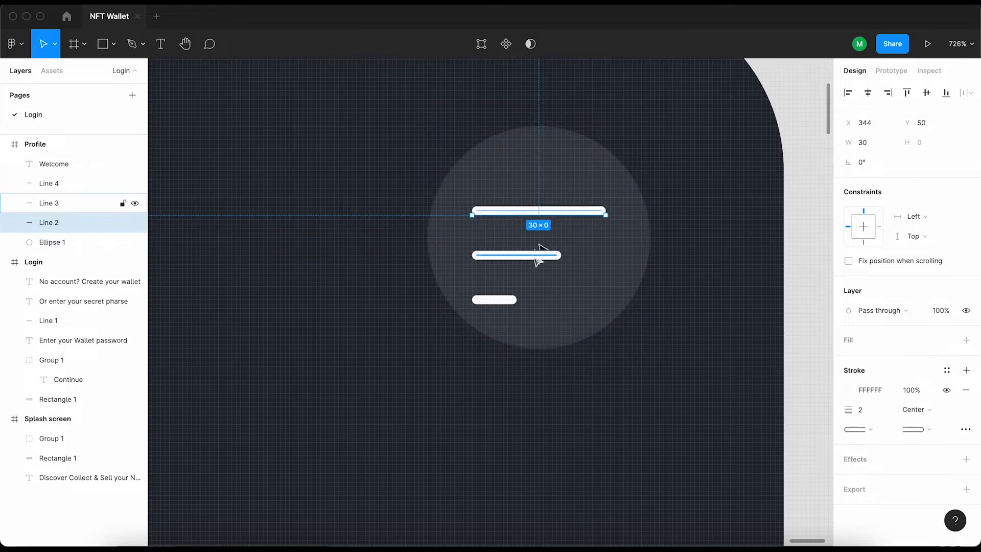
left_click(513, 255, "shift")
left_click(494, 299, "shift")
left_click(888, 93)
key("alt")
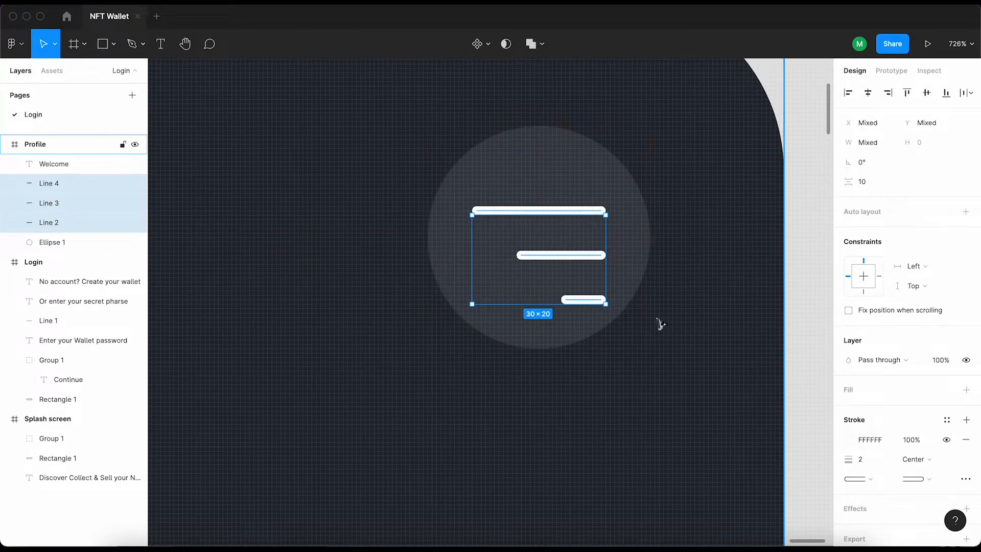
Group the three lines and centre the group vertically in the circle
key("ctrl+g")
left_click(630, 271, "shift")
left_click(926, 92)
left_click(806, 263)
left_click(603, 275)
key("alt")
left_click(687, 296)
scroll(687, 297, "down", 4)
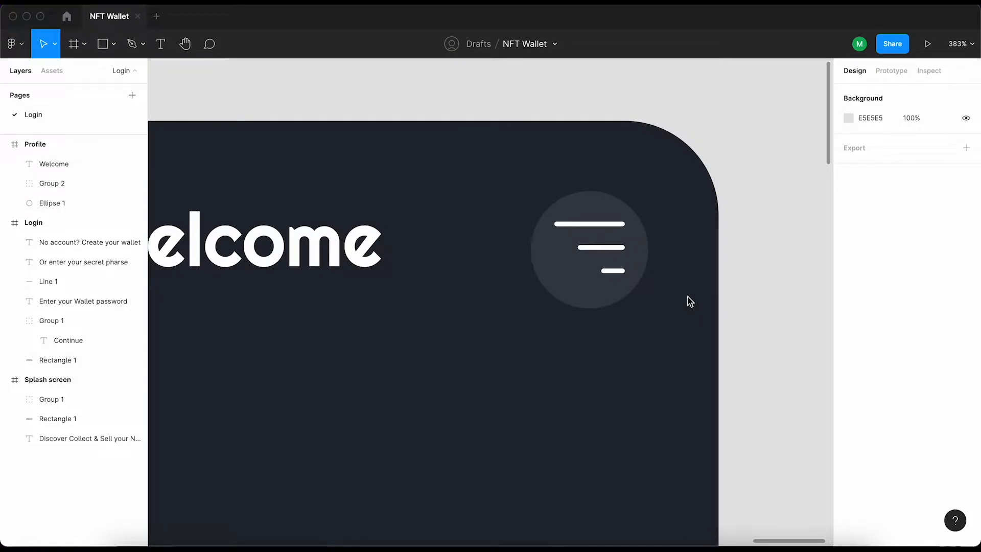
Add a drop shadow effect with a blur of 30 to the circle
left_click(641, 278)
left_click(966, 419)
left_click(891, 439)
left_click(891, 440)
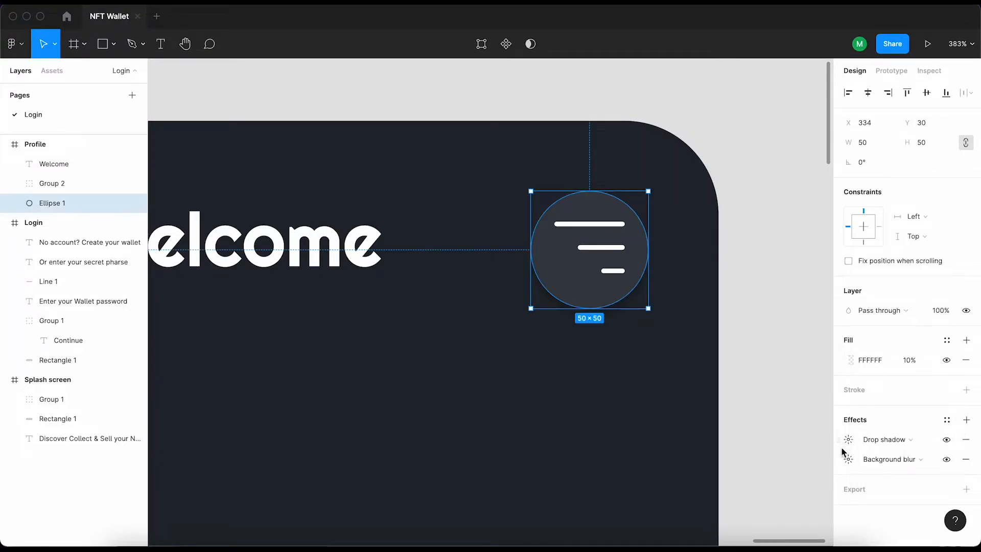
left_click(848, 440)
left_click(794, 452)
Set the circle's drop shadow colour to FFFFFF at 8% opacity
left_click(737, 495)
type("f")
key("Return")
left_click(772, 495)
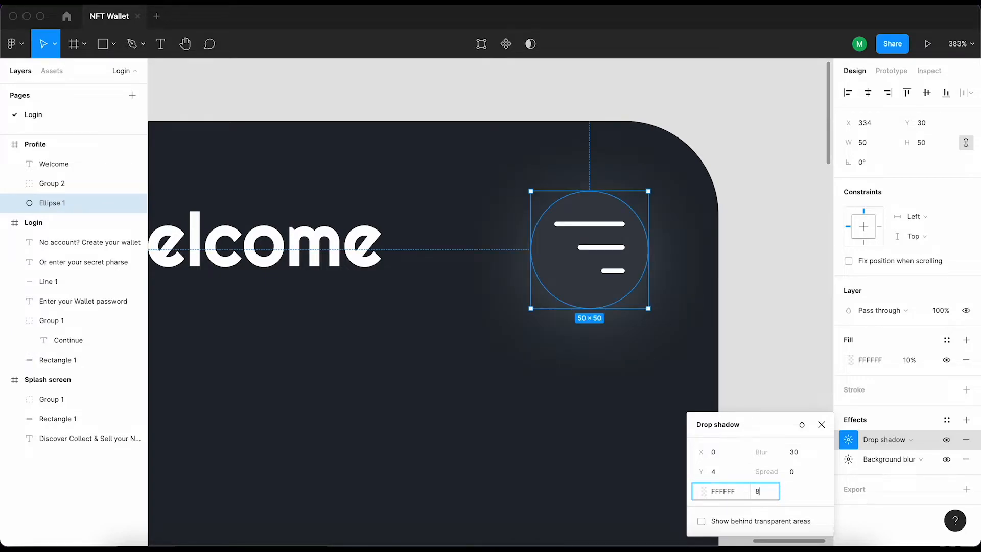
type("8")
key("Return")
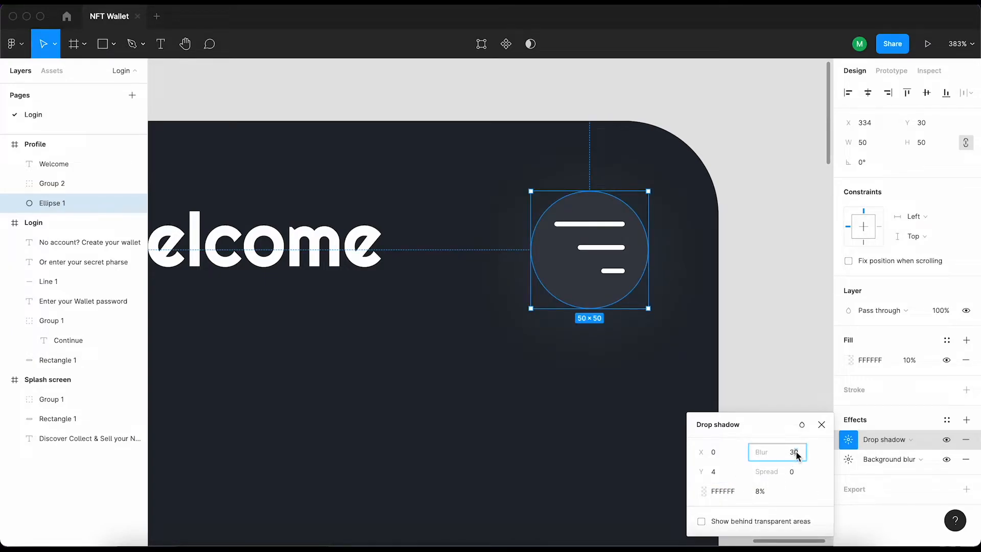
left_click(782, 324)
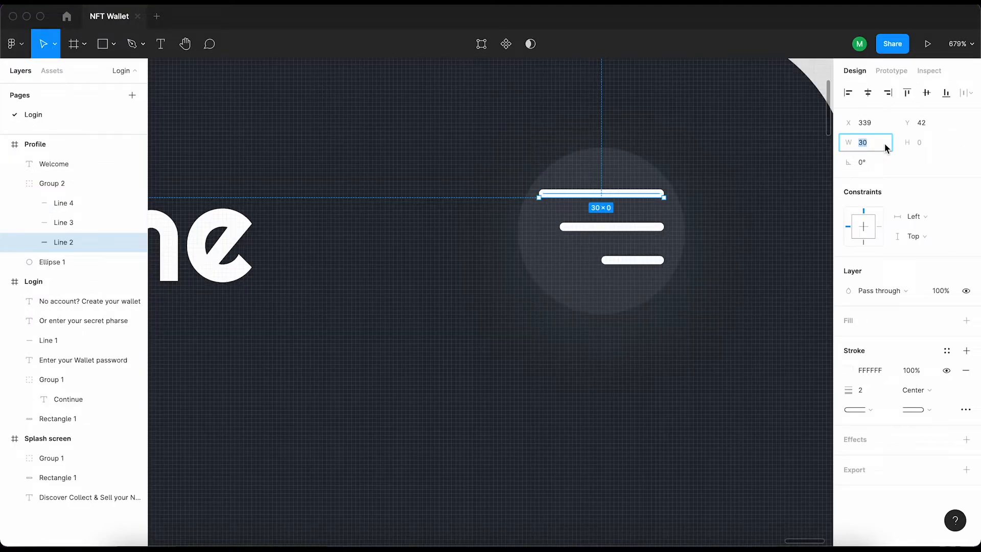
Set the widths of the icon's top, middle and bottom lines to 20, 15 and 5
type("25")
key("Return")
left_click(690, 282)
double_click(648, 230)
left_click(886, 143)
type("15")
key("Return")
left_click(638, 260)
left_click(864, 142)
type("5")
key("Return")
Set the vertical spacing between the icon's three lines to 6
left_click(591, 226, "shift")
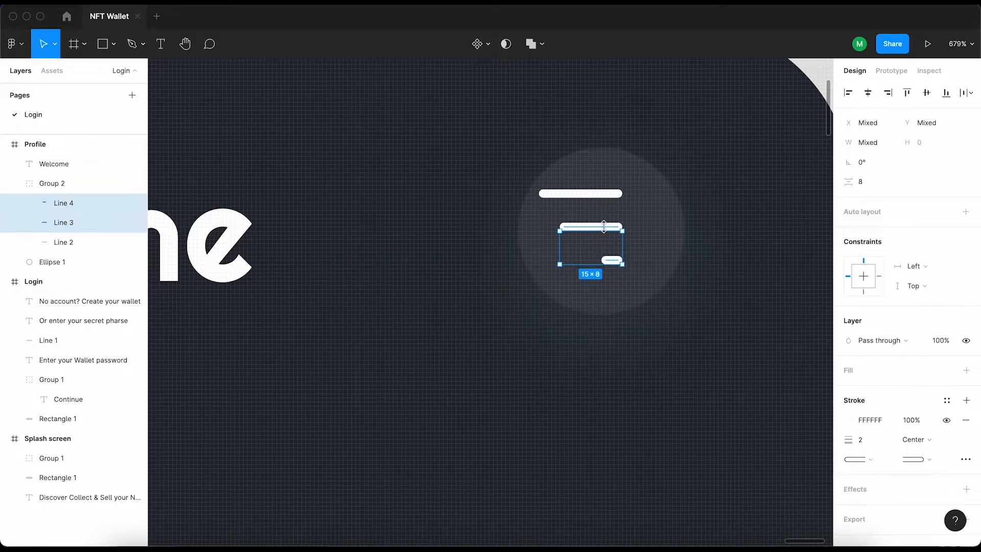
left_click(580, 193, "shift")
left_click(865, 181)
type("6")
key("Return")
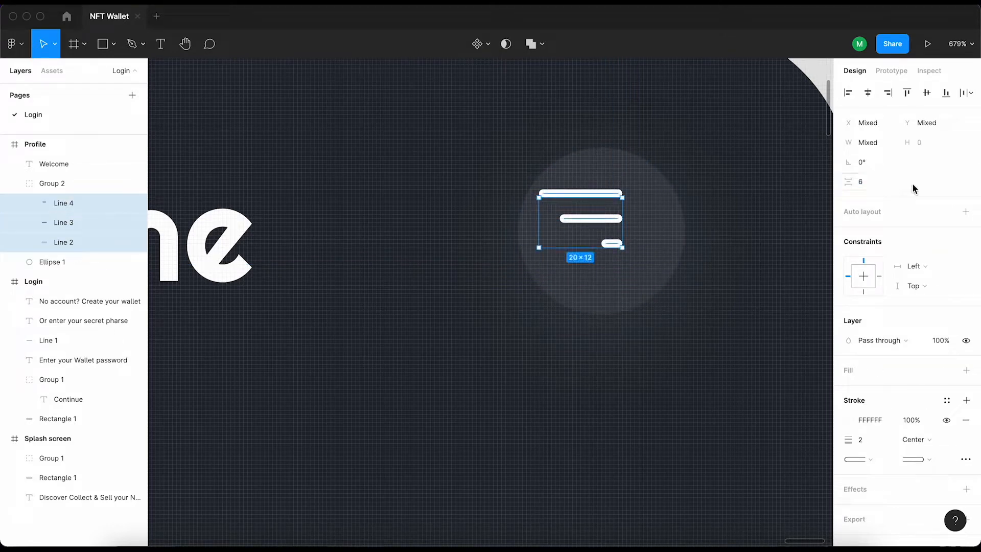
Centre the group of lines horizontally and vertically within the circle
left_click(72, 182)
left_click(86, 263, "shift")
left_click(868, 93)
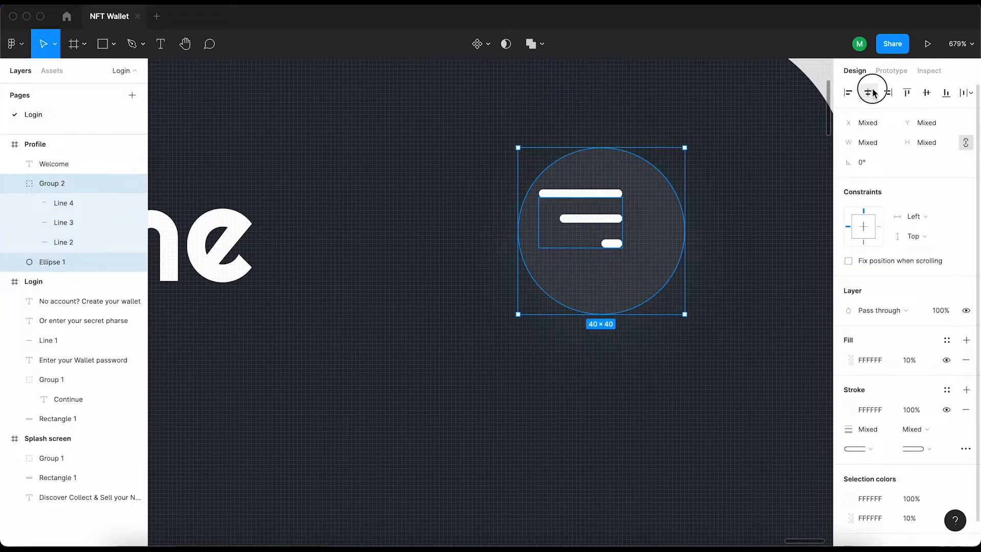
left_click(926, 93)
left_click(754, 246)
Lengthen the icon's bottom line slightly and align its right end with the middle line
scroll(594, 265, "down", 10)
scroll(583, 241, "up", 10)
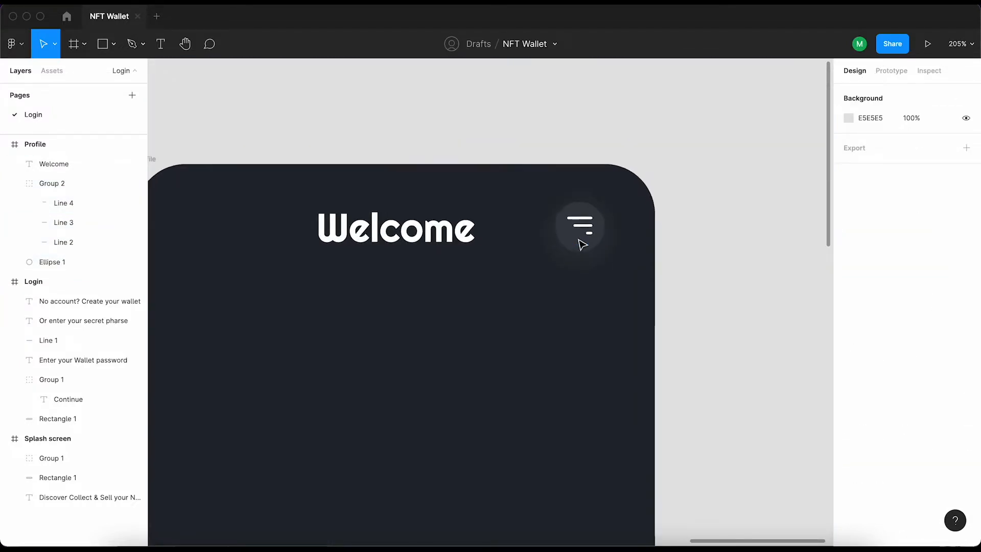
left_click(601, 226, "super")
left_click(872, 143)
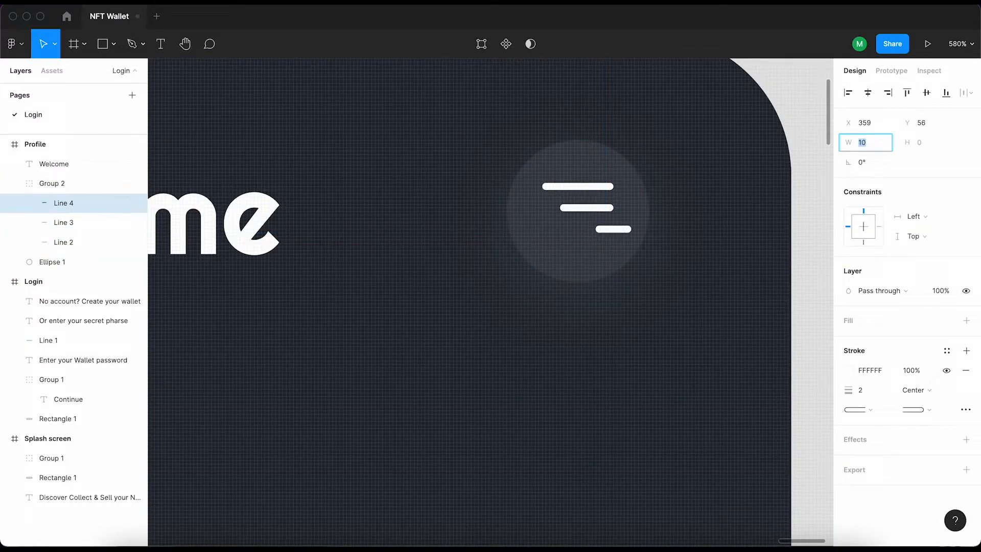
left_click(608, 208, "shift")
left_click(888, 93)
left_click(815, 258)
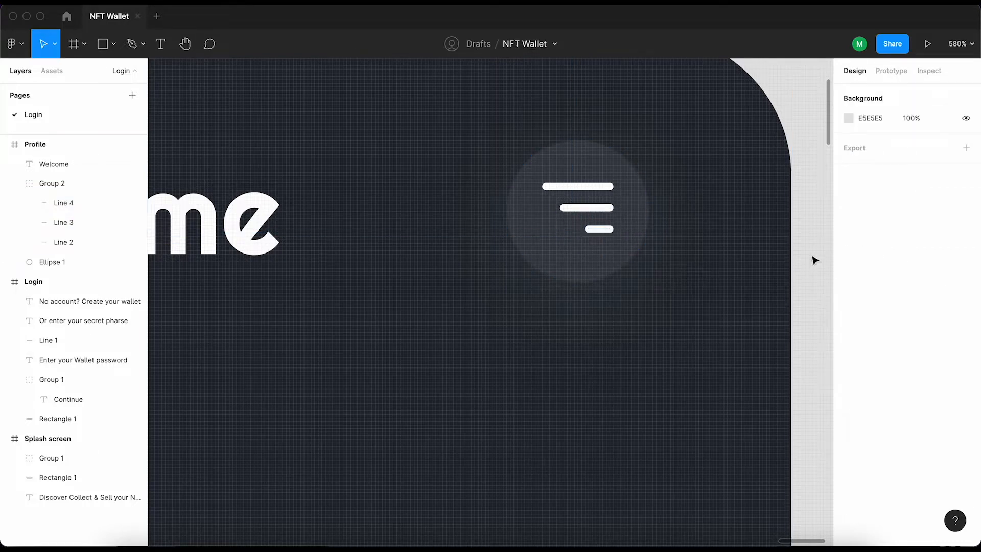
Centre the adjusted line group vertically within the circle again
left_click(596, 228)
scroll(614, 252, "down", 5)
scroll(614, 254, "up", 10)
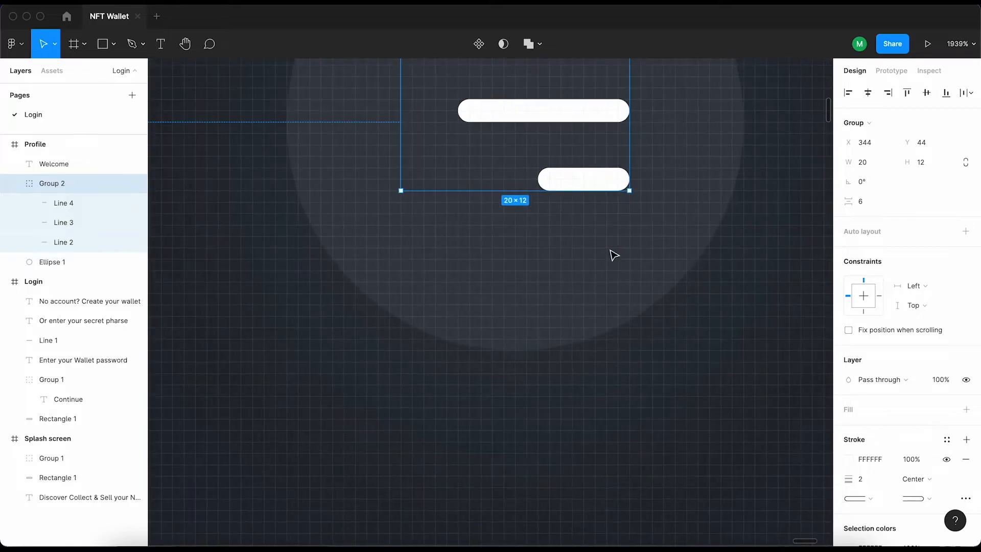
left_click(614, 254, "shift")
scroll(617, 255, "down", 5)
left_click(926, 93)
left_click(698, 305)
Group the circle with its lines and shift the resulting menu icon 10 px to the right
left_click(610, 206)
left_click(645, 217, "shift")
key("super+g")
scroll(651, 256, "down", 5)
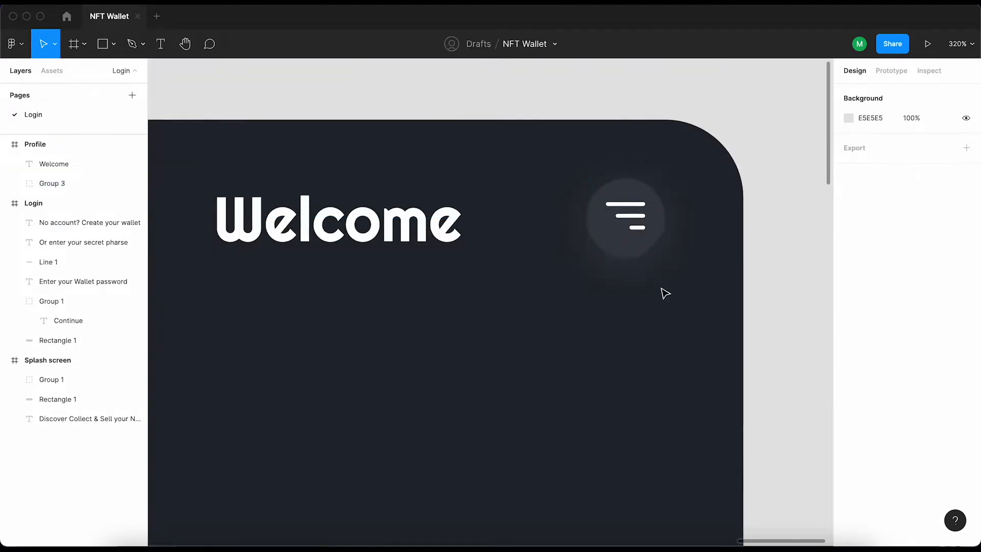
key("shift+Right")
scroll(648, 334, "down", 2)
left_click(645, 332)
Draw a rectangle about 212 high below the Welcome heading in the Profile frame and set its width to 354
left_click_drag(503, 355, 537, 252)
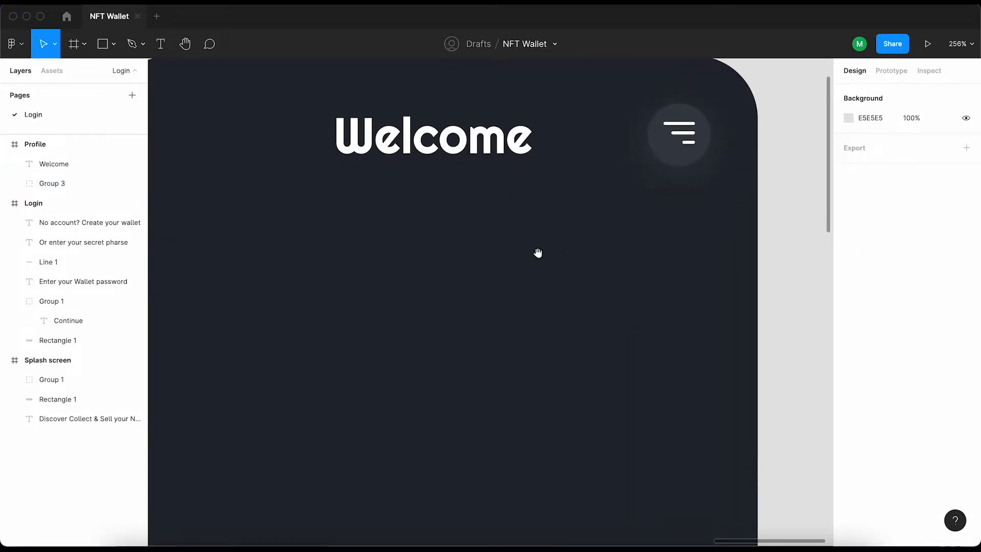
scroll(538, 253, "down", 4)
key("r")
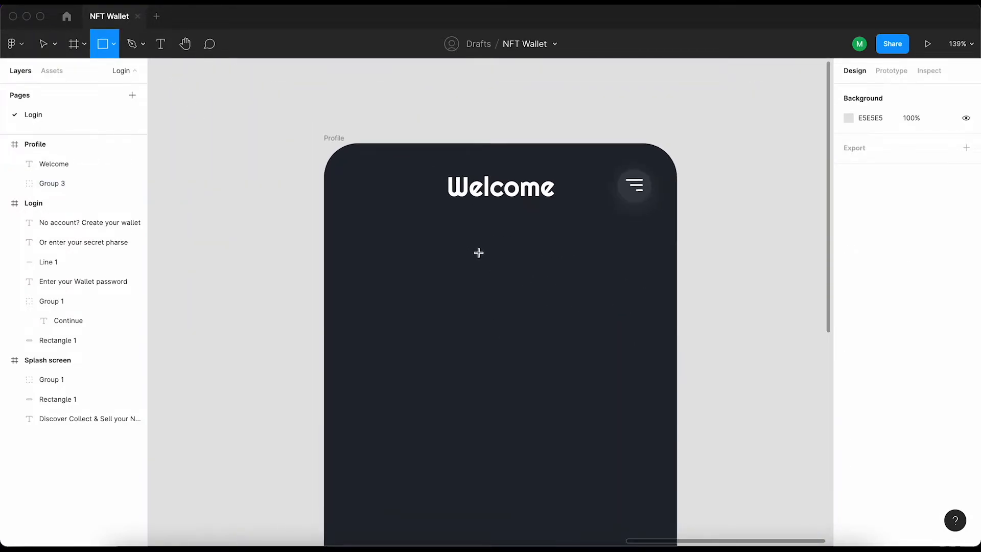
scroll(478, 252, "down", 1)
mouse_move(363, 232)
left_mouse_down()
mouse_move(574, 394)
mouse_move(642, 411)
left_mouse_up()
type("354")
key("Return")
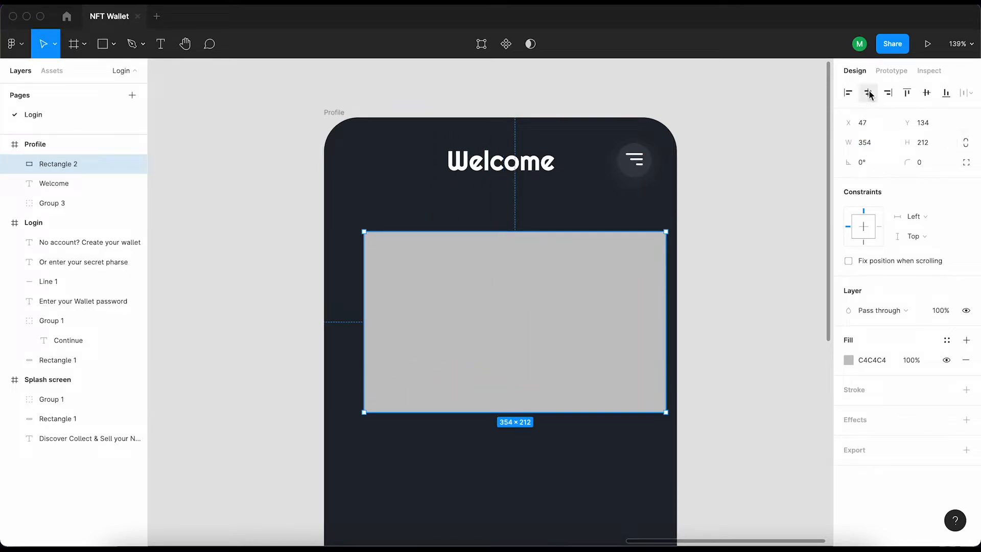
Centre the card rectangle horizontally in the Profile frame and move it up to Y 110
left_click(867, 93)
key("Up")
key("Up")
key("Up")
key("Up")
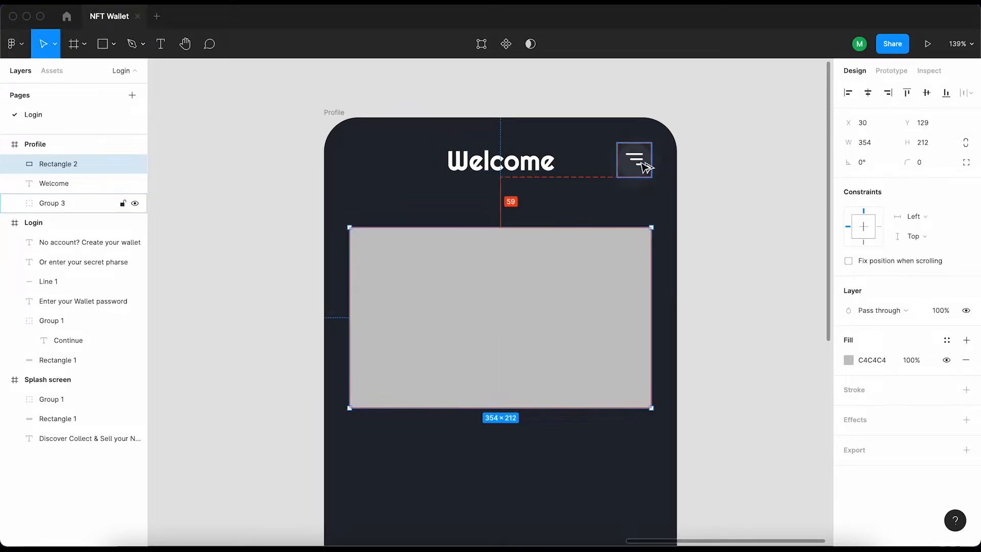
key("shift+Up")
key("shift+Up")
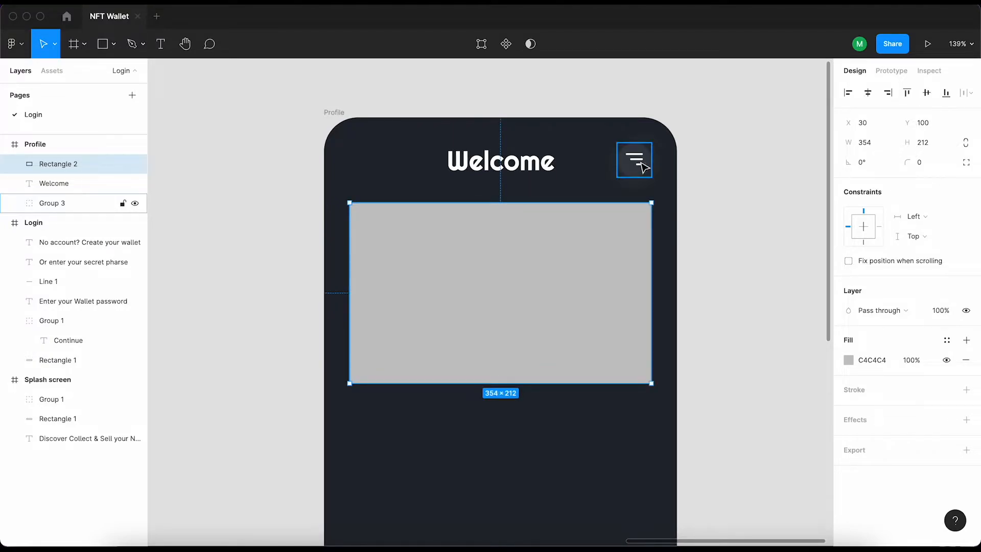
Round the card's corners to 20 and set its fill to FFFFFF at 10% opacity
left_click(933, 164)
type("20")
key("Return")
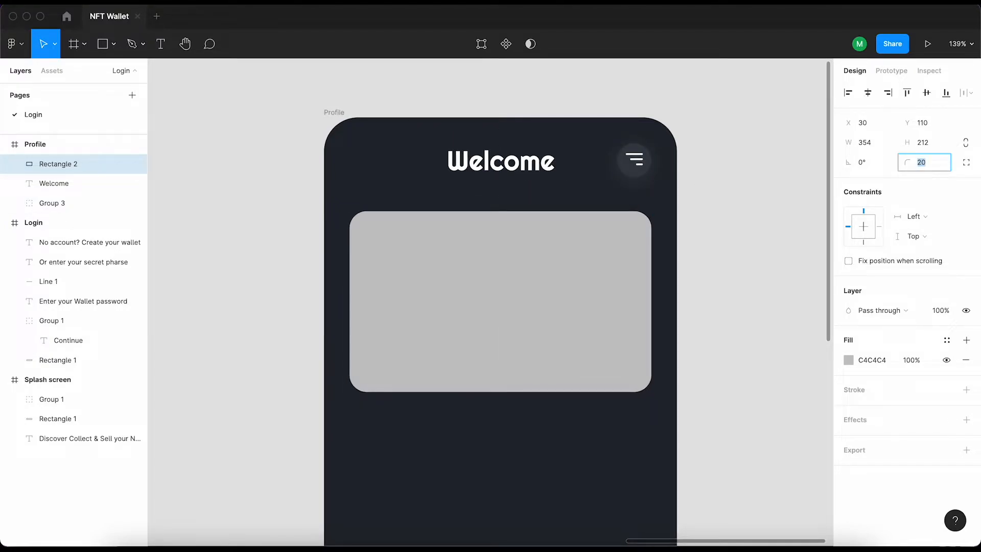
left_click(884, 361)
type("FFFFFF")
key("Return")
left_click(903, 361)
type("10")
key("Return")
Give the card a drop shadow coloured FFFFFF with blur 20 and 8% opacity
left_click(946, 420)
left_click(966, 420)
left_click(849, 439)
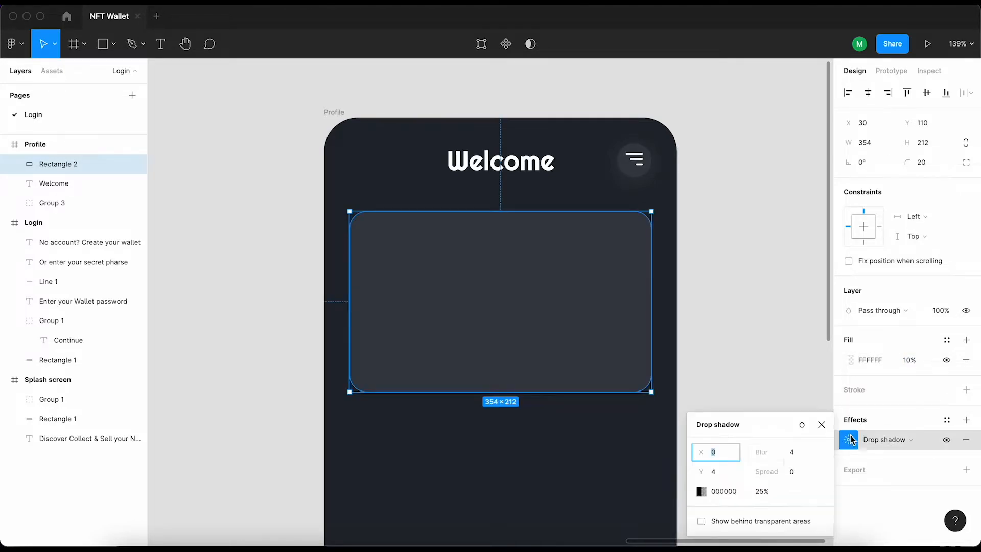
type("ffffff")
key("Return")
left_click(798, 452)
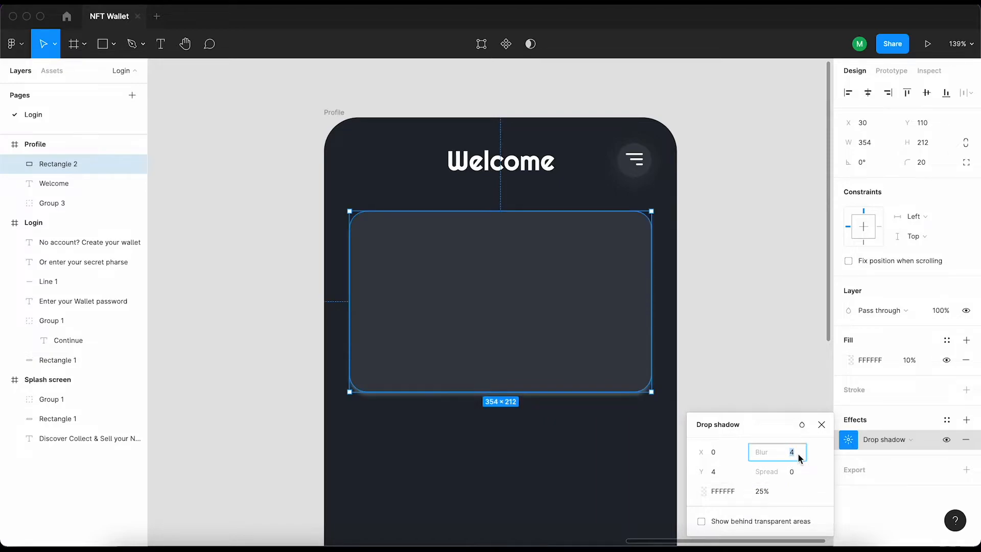
type("20")
left_click(772, 491)
type("8")
key("Return")
Add a second effect to the card and apply a background blur of 5
left_click(966, 419)
left_click(891, 459)
left_click(897, 486)
left_click(734, 491)
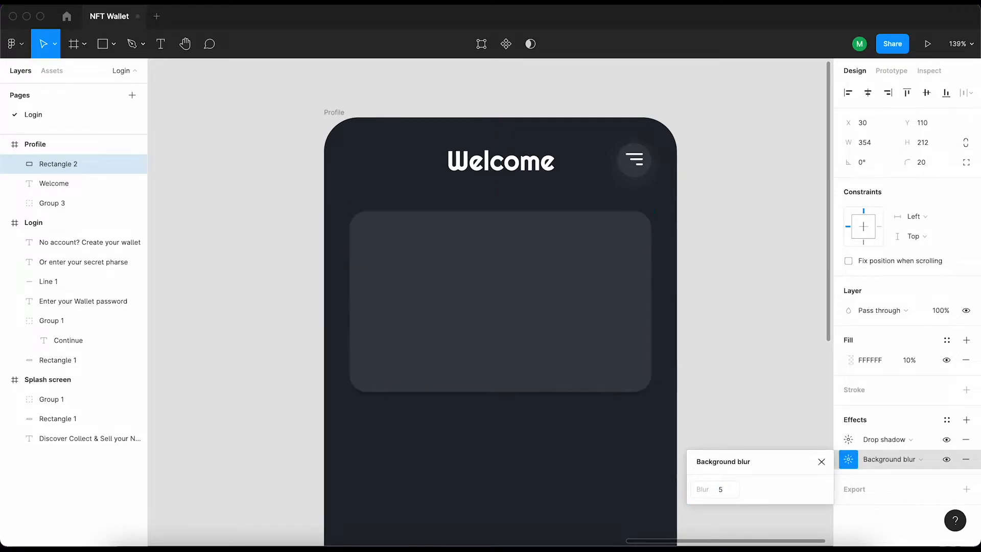
left_click(661, 322)
left_click(636, 321)
Set the card's drop shadow colour to FFFFFF with a blur of 20 and lower its opacity
left_click(848, 439)
left_click(719, 487)
type("FFFFFF")
key("Return")
left_click(792, 452)
type("20")
key("Return")
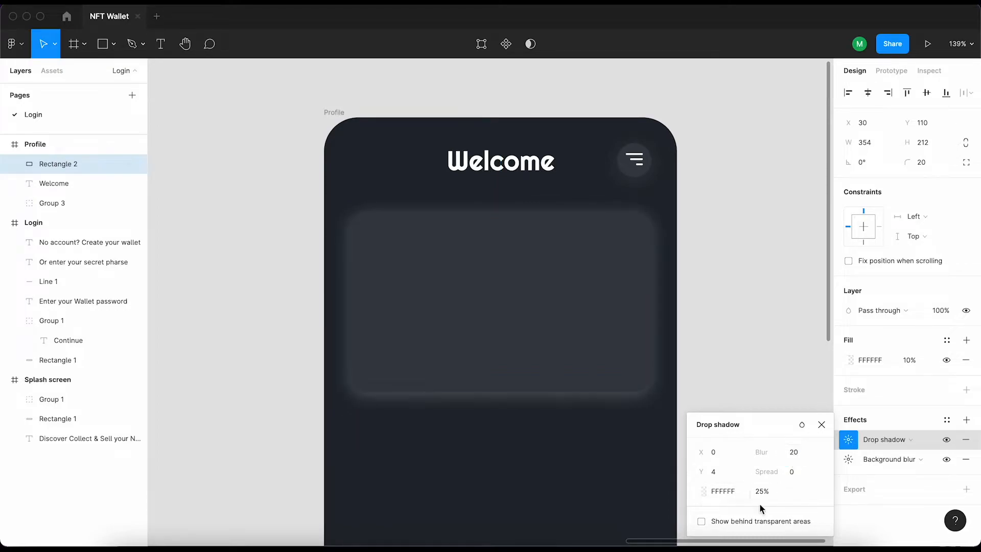
left_click(771, 370)
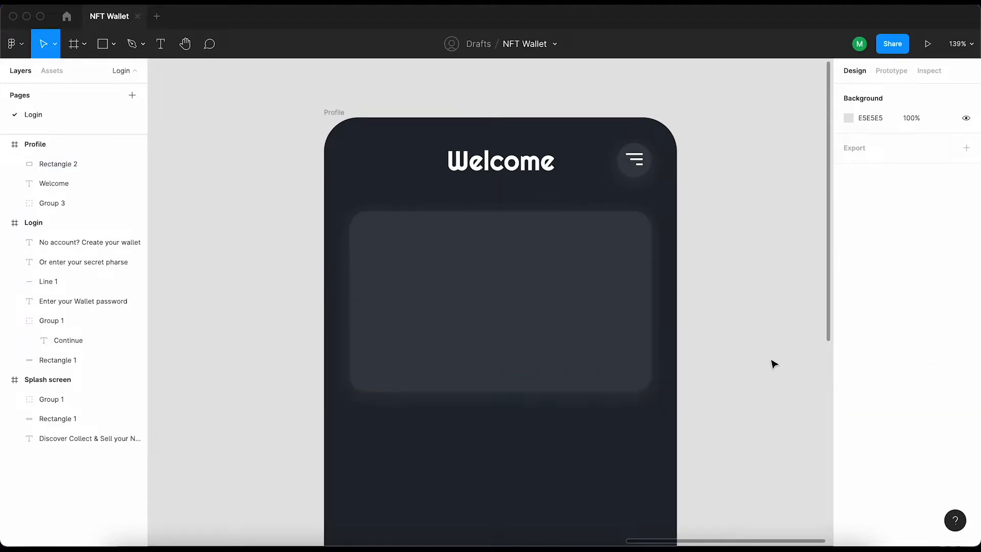
Add the text "Current balance" inside the upper part of the card
scroll(774, 364, "down", 3)
left_click_drag(764, 323, 725, 283)
key("t")
left_click(397, 211)
type("Current balance")
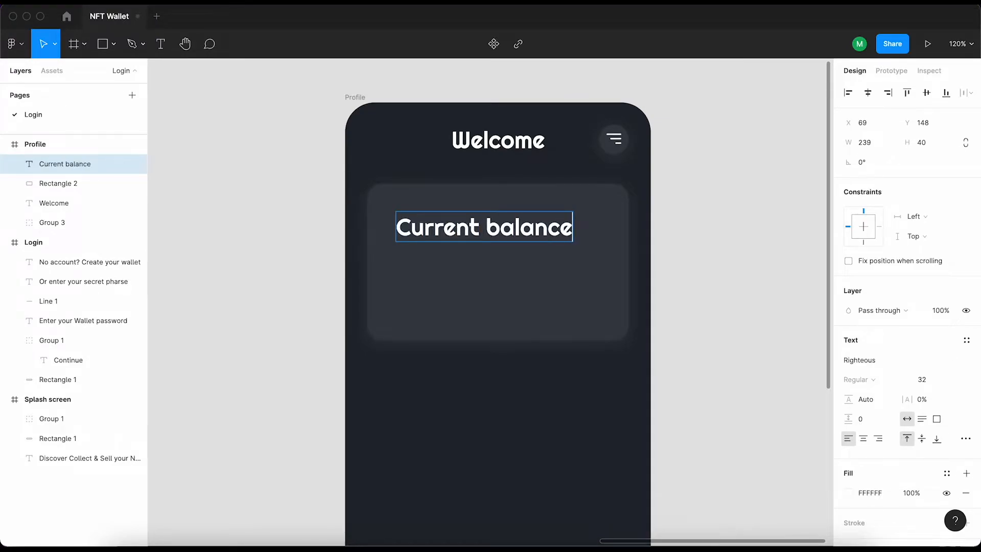
Set the font size of the Current balance text to 14
left_click(949, 379)
left_click(936, 335)
left_click(948, 371)
left_click(948, 366)
left_click(952, 379)
left_click(950, 365)
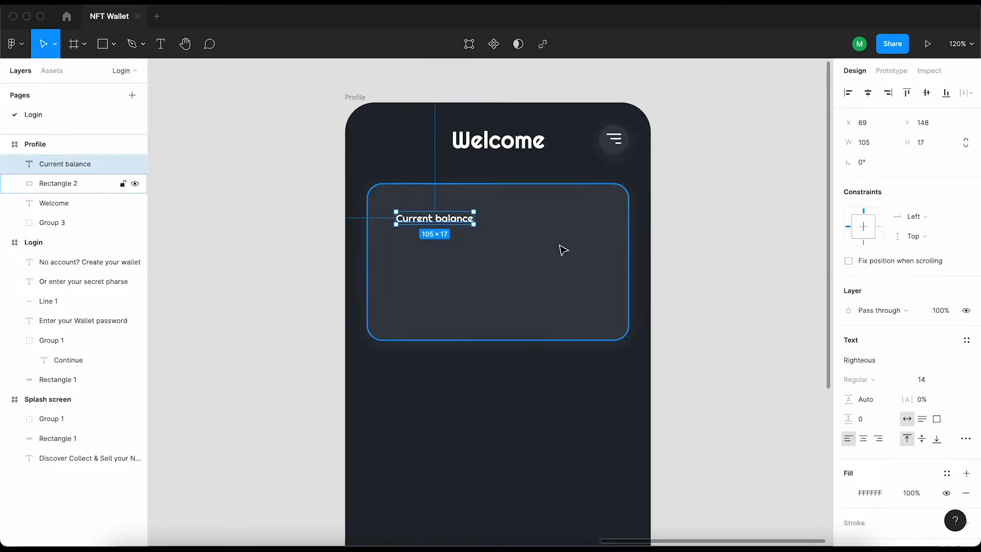
Position the Current balance text 20 px inside the card's top and left edges
key("shift+Up")
key("shift+Up")
key("Down")
key("Down")
key("shift+Left")
key("shift+Left")
key("Right")
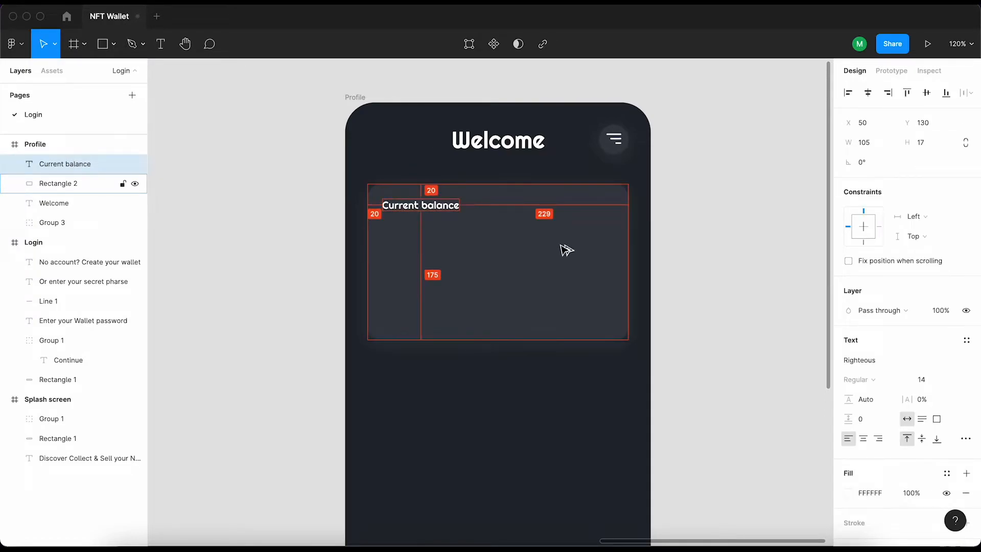
Add the balance amount 20.09865 as text directly below the Current balance label, aligned to its left edge
left_click(747, 272)
left_click(441, 210)
left_click_drag(441, 210, 445, 234)
double_click(444, 234)
type("20/")
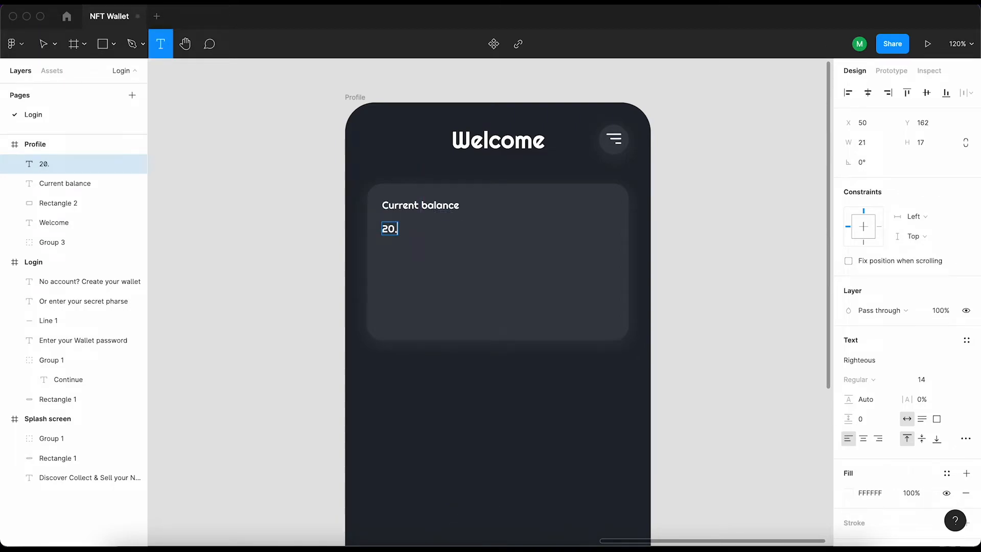
left_click(660, 255)
Set the balance amount's font to Montserrat ExtraBold at size 40
left_click(404, 229)
left_click(884, 361)
left_click(860, 379)
left_click(882, 418)
left_click(943, 380)
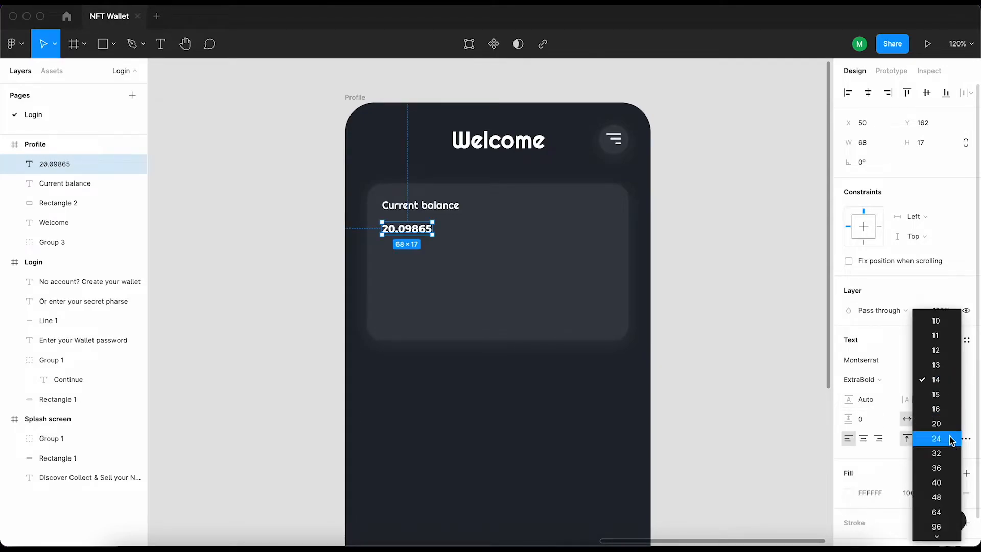
left_click(952, 439)
left_click(941, 379)
left_click(936, 394)
left_click(643, 272)
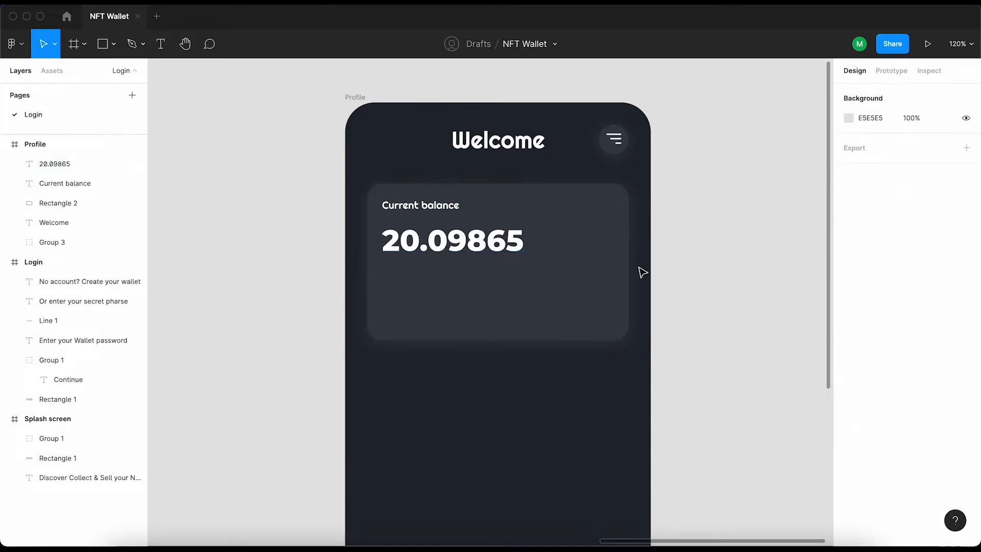
Move the balance amount slightly up towards the Current balance label
left_click(513, 249)
key("Down")
key("Down")
key("shift+Up")
left_click(712, 253)
Add the text "ETH" beside the balance amount
left_click(510, 240)
key("t")
left_click(559, 231)
key("Escape")
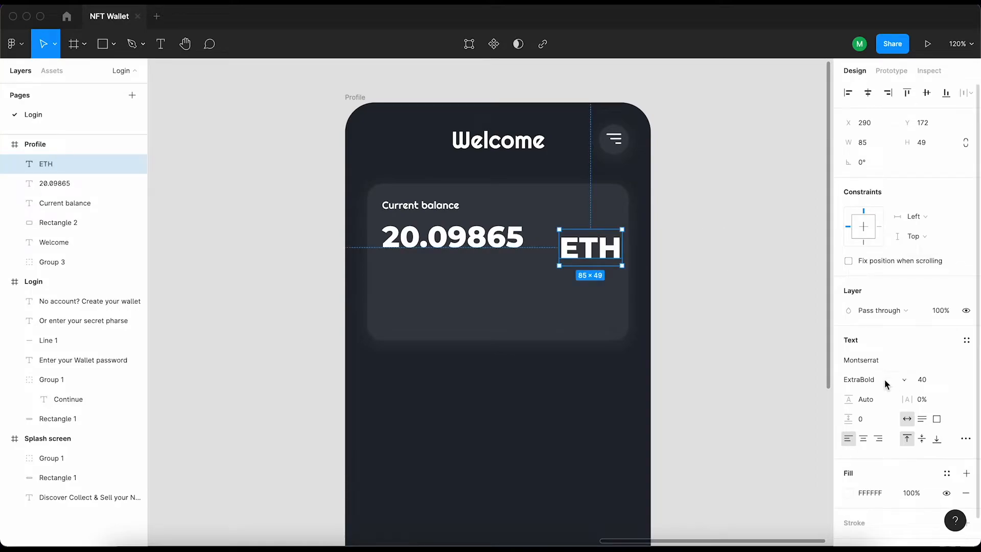
Change the ETH text's font to Righteous and its size to 24
type("Righteous")
key("Return")
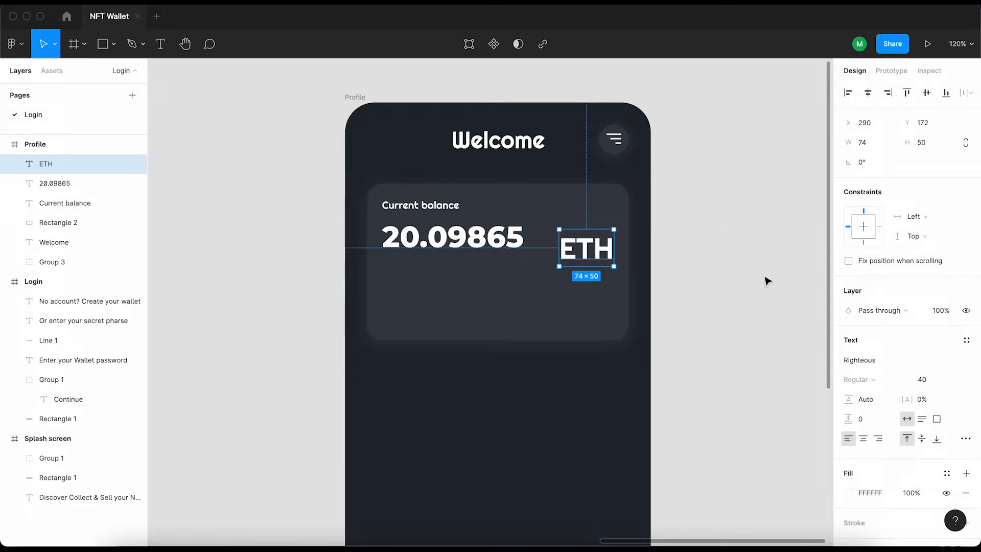
left_click(922, 379)
left_click(946, 348)
left_click(575, 250)
left_click(574, 250)
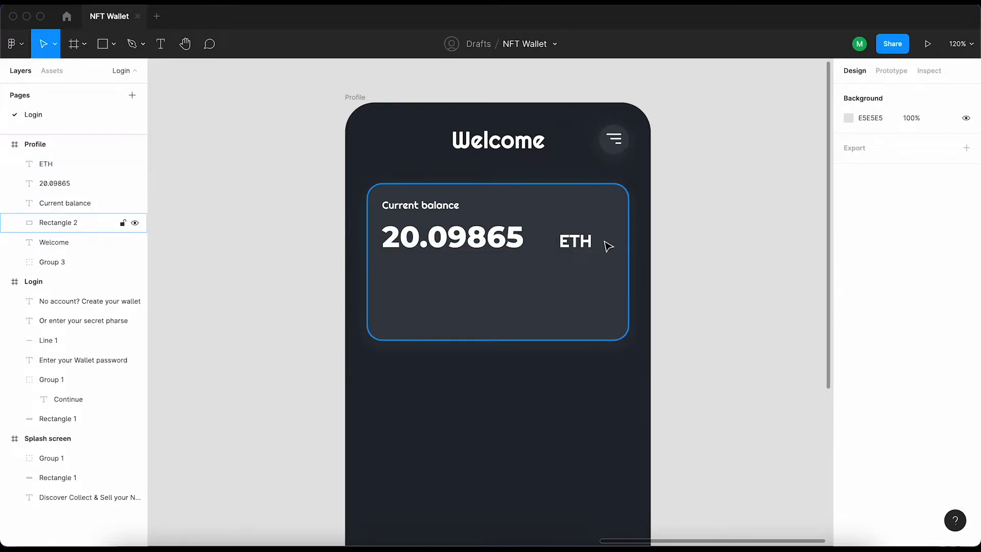
Move the ETH text closer to the balance amount and align the bottom edges of the two texts
left_click(577, 244)
left_click_drag(576, 244, 563, 244)
left_click(477, 240, "shift")
left_click(946, 93)
left_click(763, 212)
Place a horizontal ruler guide at the balance amount's baseline and move the ETH text onto it at X 258
key("shift+r")
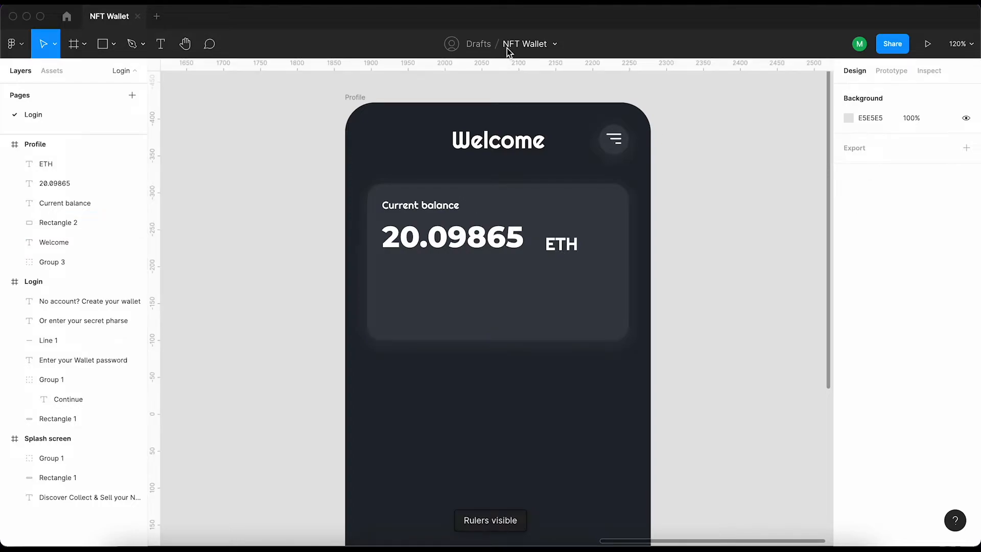
left_click_drag(510, 65, 519, 249)
scroll(519, 247, "up", 5)
left_click(642, 223)
left_click_drag(642, 223, 611, 212)
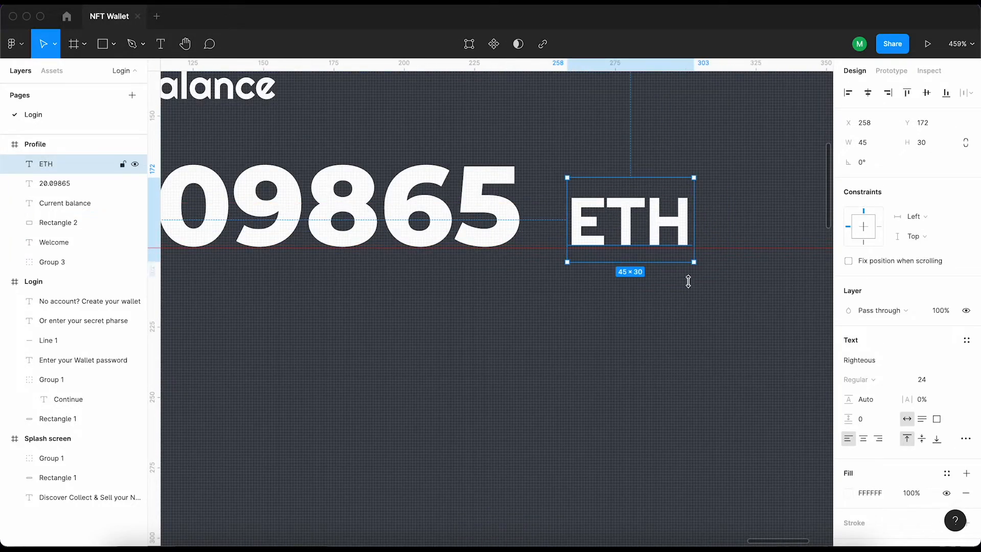
Nudge the ETH text 6 px towards the balance amount, to X 252
key("Left")
key("Left")
key("Left")
key("Left")
key("Left")
key("Left")
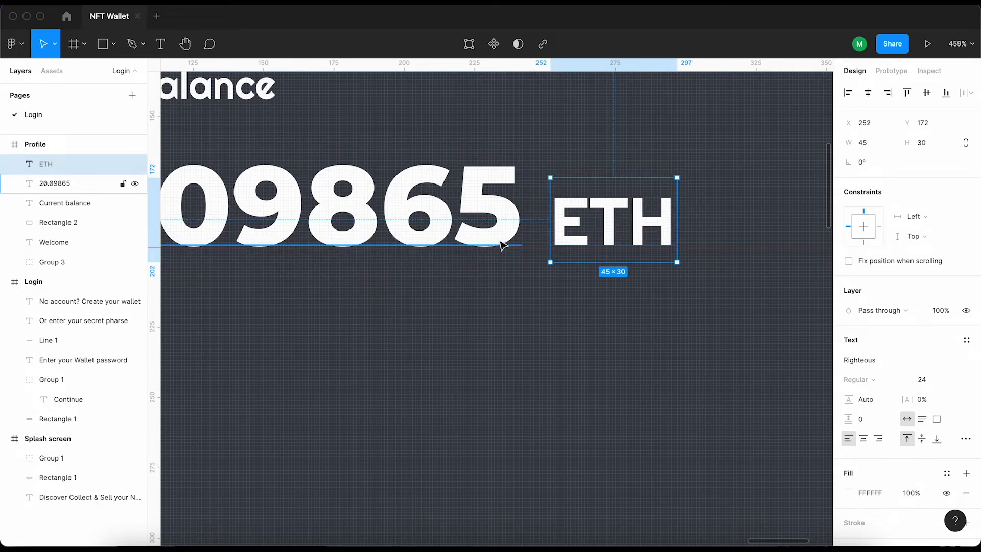
Deselect the ETH text and hide the rulers
scroll(486, 249, "down", 8)
left_click(684, 267)
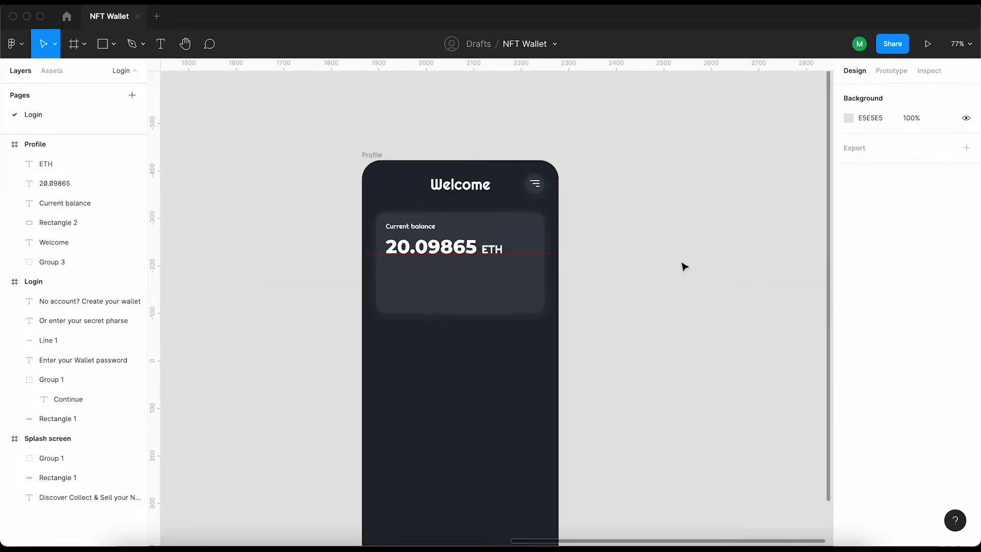
key("shift+r")
Draw a rectangle below the balance amount and set its height to 40 and its width to 140
scroll(452, 256, "up", 5)
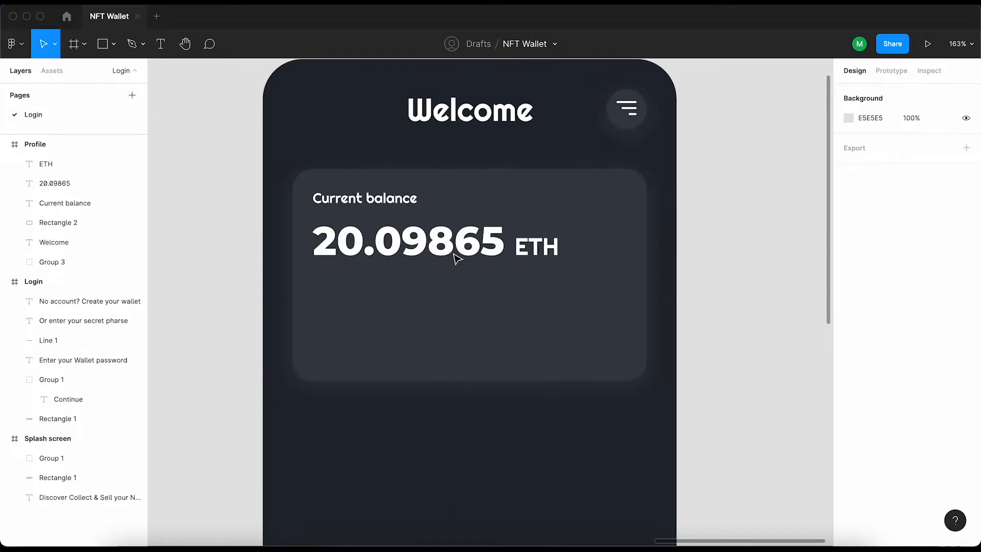
key("r")
left_click(334, 329)
left_click_drag(335, 335, 508, 342)
type("40")
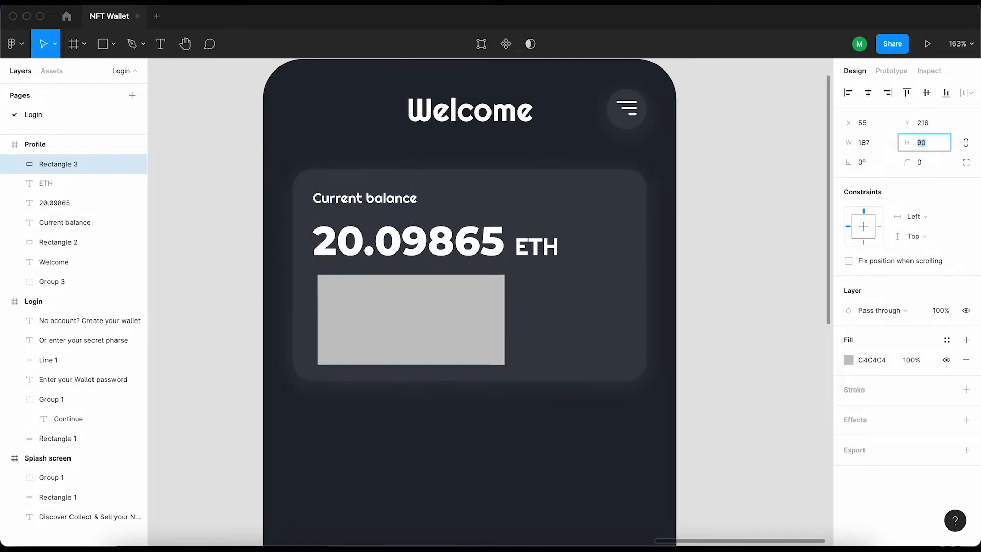
key("Return")
left_click(884, 143)
type("140")
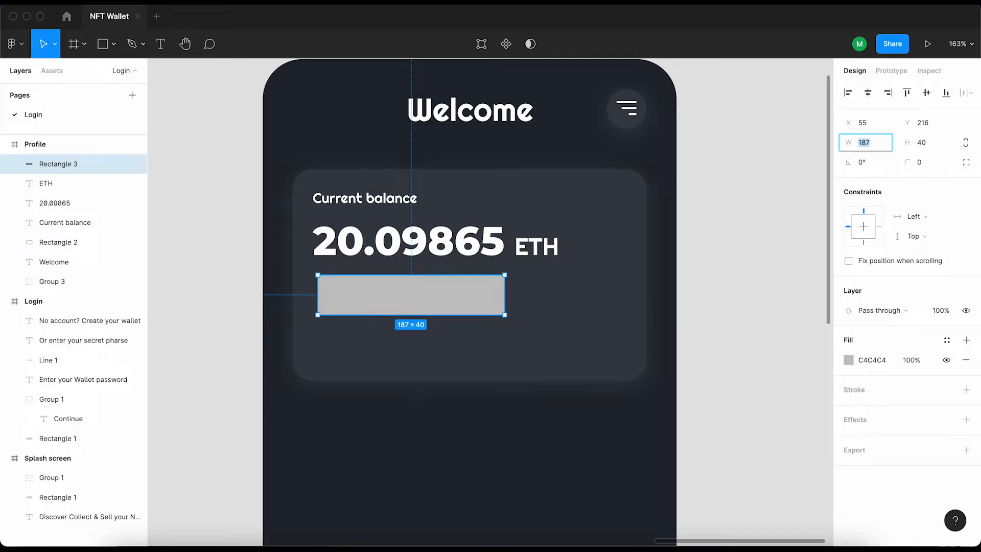
key("Return")
Duplicate the small rectangle beside the original and shift both 5 px left to line up with the balance amount
key("ctrl+d")
left_click_drag(398, 313, 569, 312)
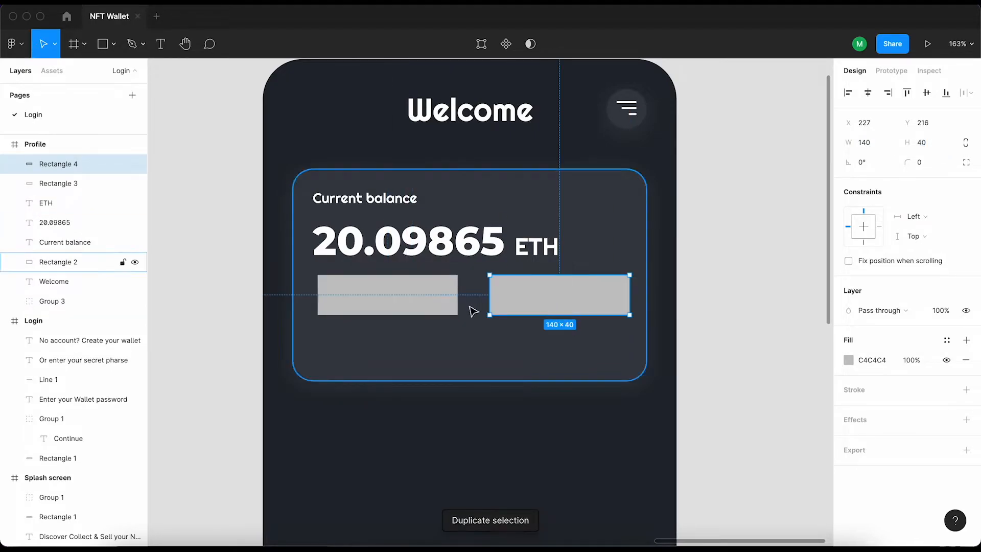
left_click(444, 309, "shift")
key("Left")
key("Left")
key("Left")
key("Left")
key("Left")
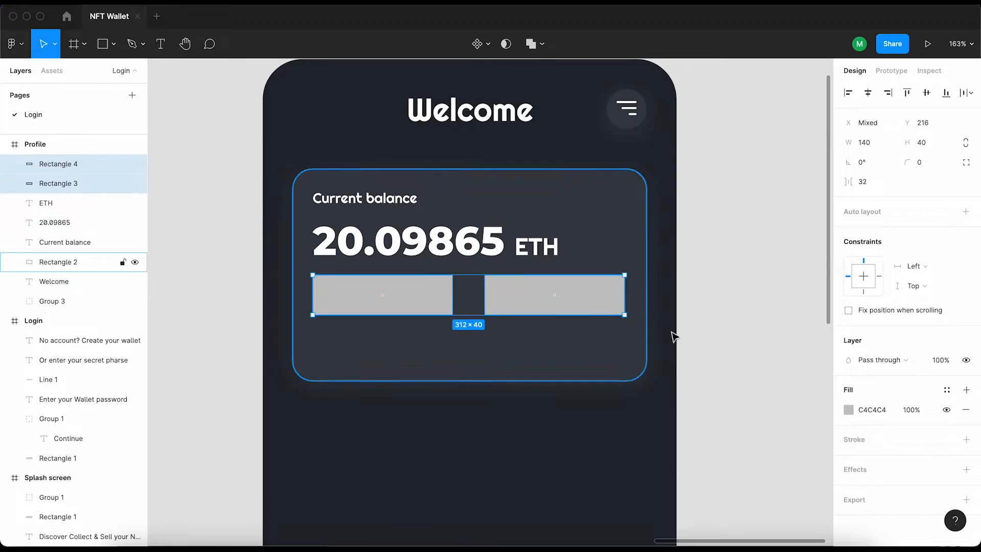
Move the second small rectangle 2 px right
left_click(653, 348)
left_click(605, 302)
key("Right")
key("Right")
Select both small rectangles and move them 10 px down to Y 226
scroll(607, 343, "down", 4)
scroll(520, 179, "up", 5, "ctrl")
left_click_drag(510, 179, 521, 241)
left_click(397, 145)
left_click(503, 148, "shift")
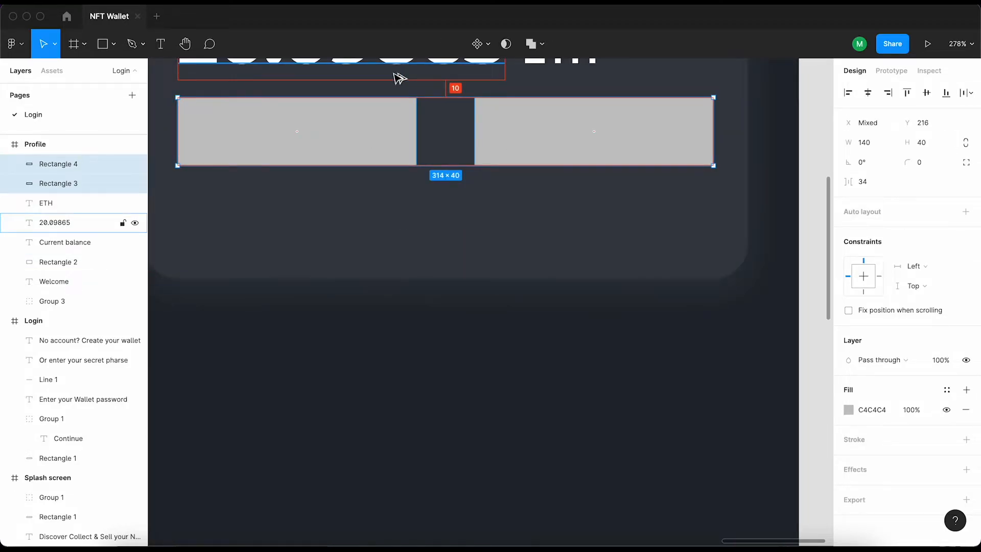
key("shift+Down")
Set the corner radius of both small rectangles to 100
left_click(943, 165)
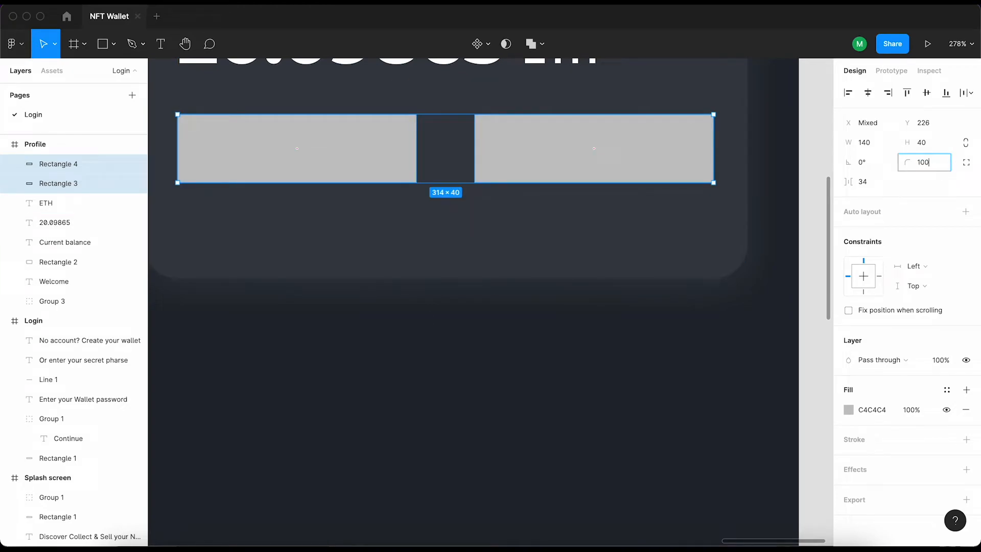
type("100")
key("Return")
left_click(814, 188)
Add the label "Load" on the first pill-shaped rectangle and set its font size to 16
key("t")
left_click(239, 141)
type("Load")
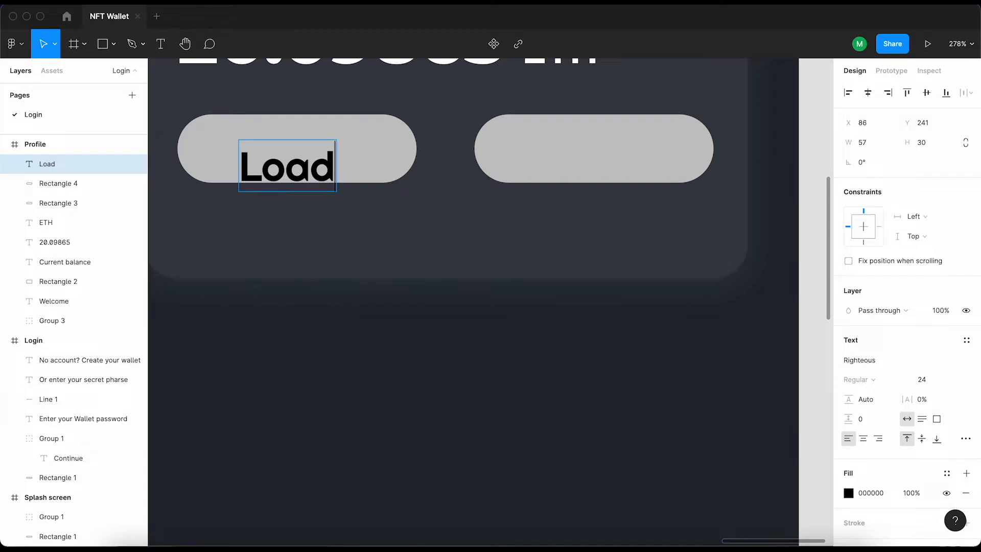
key("Escape")
left_click_drag(287, 158, 288, 141)
left_click(962, 380)
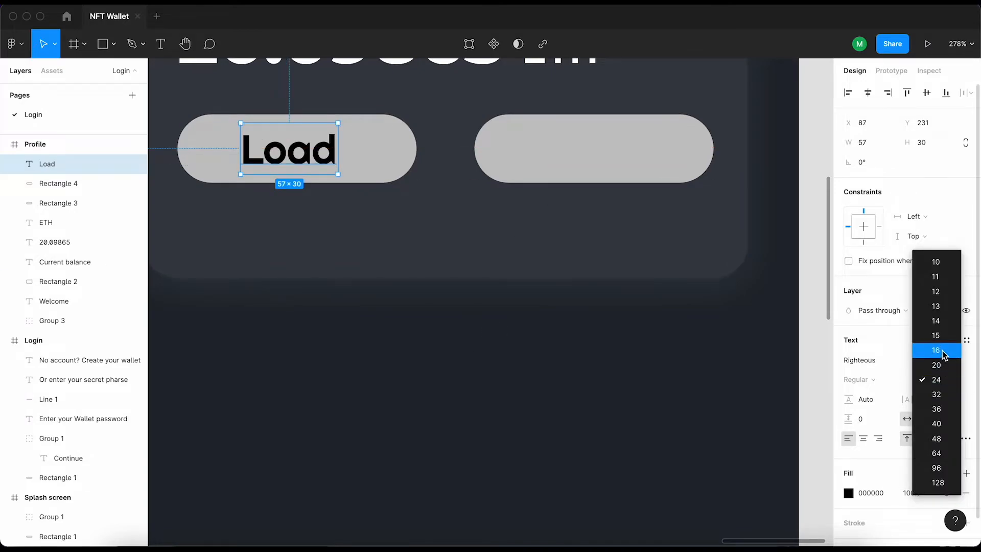
left_click(942, 352)
Centre the Load label within the first pill-shaped rectangle
left_click(377, 166, "shift")
left_click(867, 92)
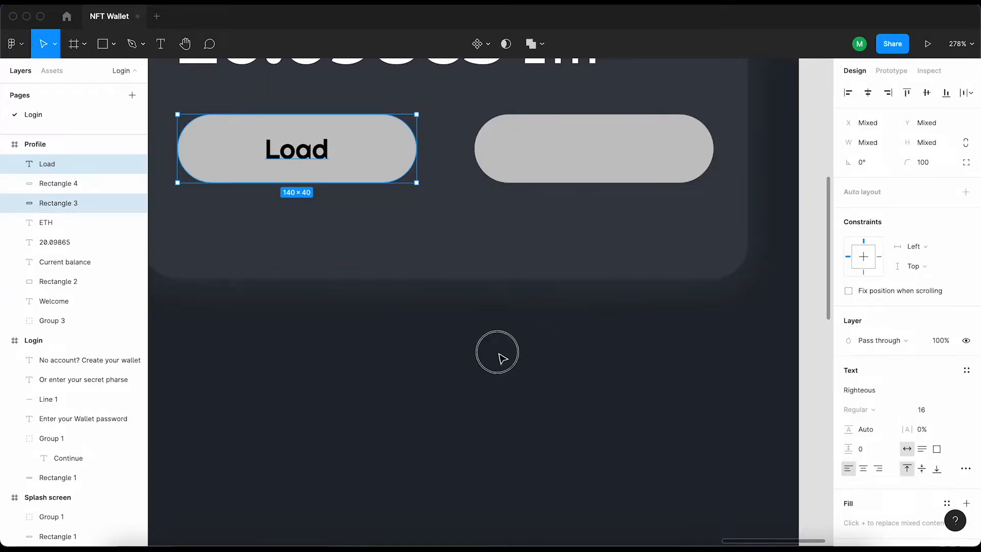
left_click(497, 353)
Duplicate the Load label onto the second pill-shaped rectangle and change the copy's text to "Withdraw"
left_click(47, 163)
key("ctrl+d")
left_click_drag(297, 151, 594, 161)
double_click(594, 161)
type("Withdraw")
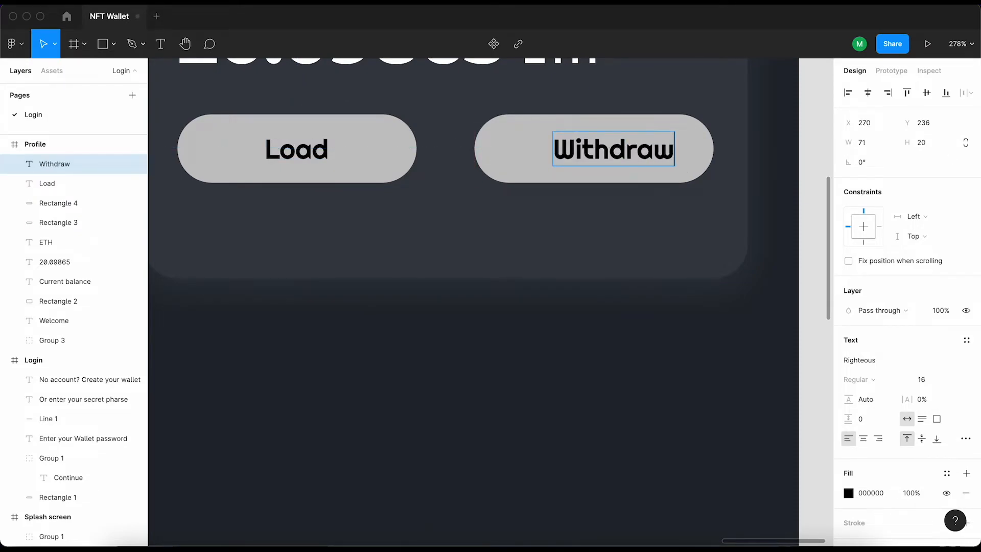
Centre the Withdraw label horizontally within the second pill-shaped rectangle
left_click(696, 133, "shift")
left_click(867, 92)
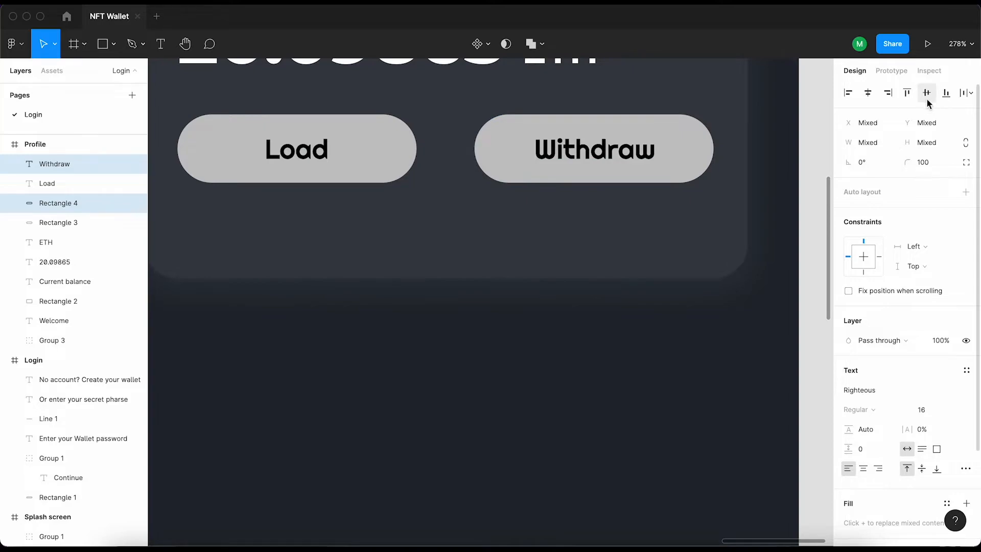
left_click(497, 353)
Set the font size of the Load and Withdraw labels to 14
left_click(47, 183)
left_click(54, 163, "shift")
left_click(925, 429)
type("14")
key("Return")
left_click(635, 396)
Re-centre the Withdraw and Load labels horizontally and vertically within their pill-shaped rectangles
left_click(626, 149)
left_click(659, 160, "shift")
left_click(867, 92)
left_click(926, 92)
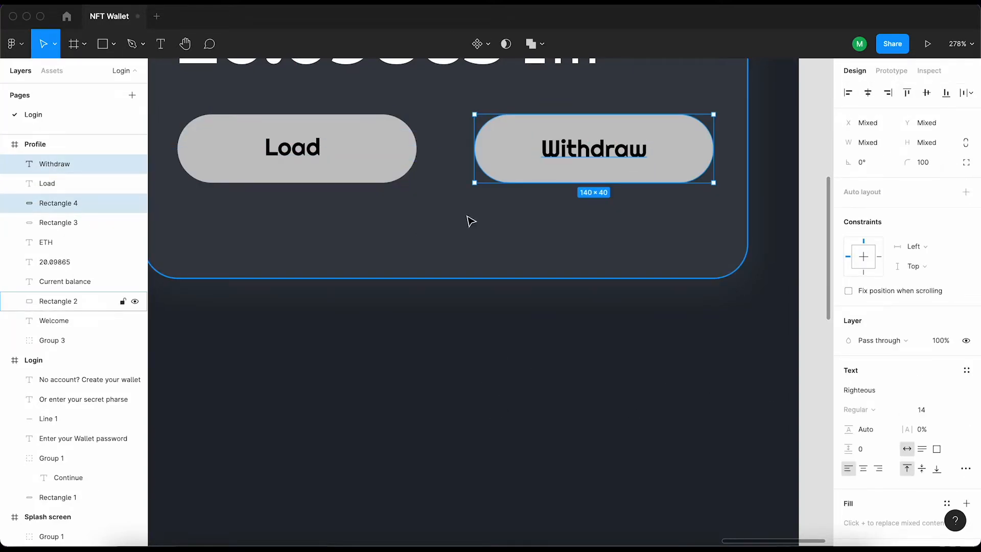
left_click(309, 149)
left_click(396, 158, "shift")
left_click(868, 93)
left_click(926, 93)
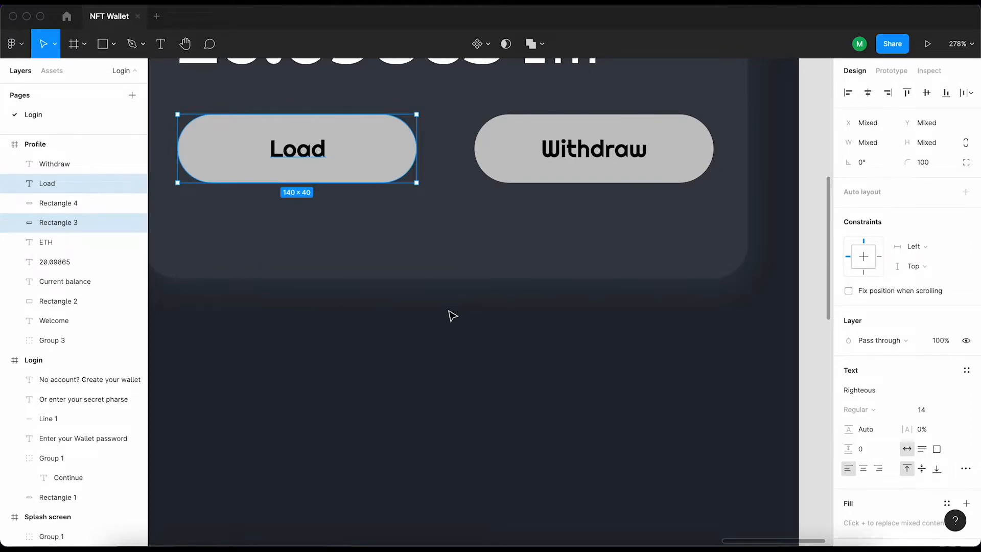
Group the Load label with its pill and the Withdraw label with its pill
key("super+g")
left_click(585, 173)
left_click(595, 164, "shift")
key("super+g")
left_click(542, 309)
Fill the Load button's rectangle with FF4500 and its label with FFFFFF
double_click(390, 148)
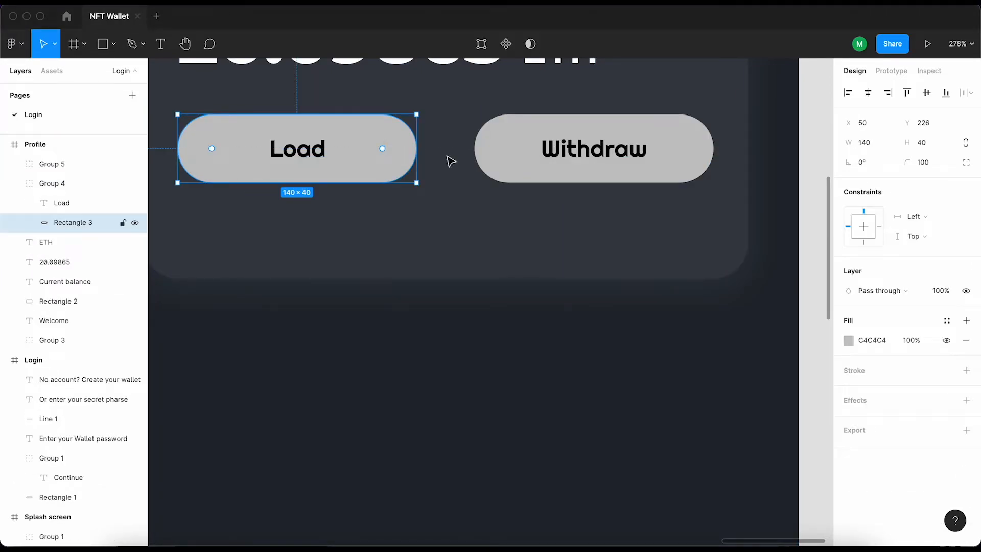
type("FF4500")
key("Return")
left_click(298, 149)
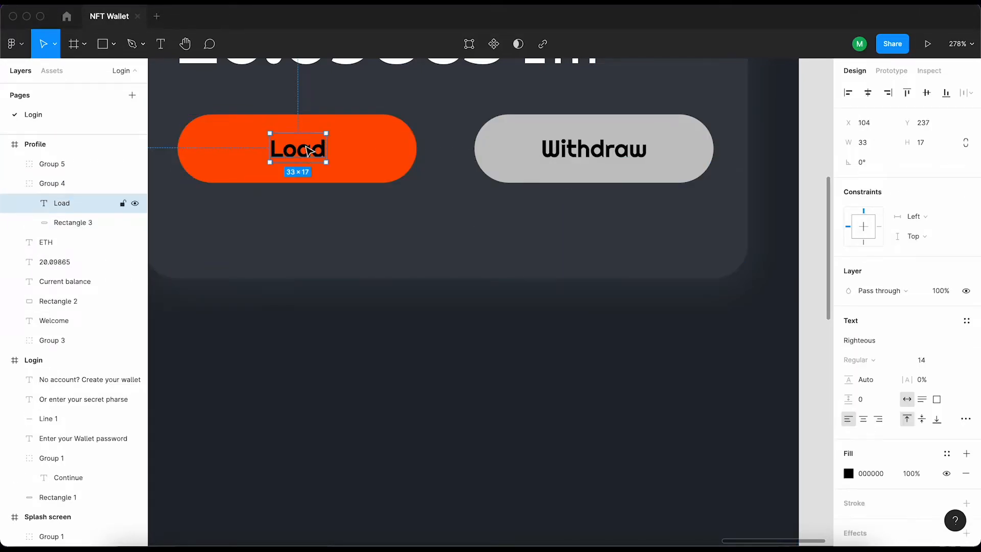
left_click(884, 475)
type("FFFFFF")
key("Return")
left_click(524, 438)
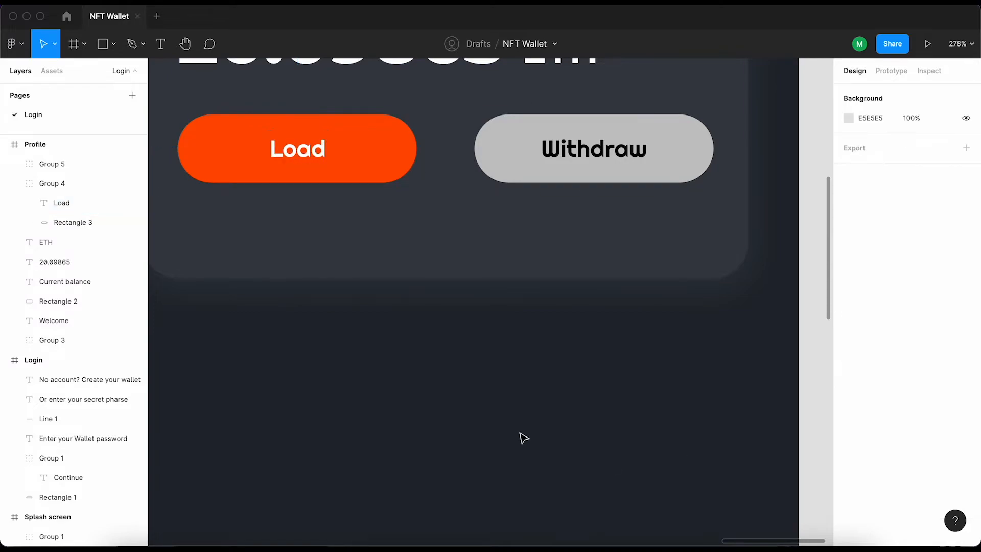
Add a drop shadow to the Withdraw button's rectangle and fill it with the dark screen background colour, 222831
double_click(702, 176)
left_click(968, 404)
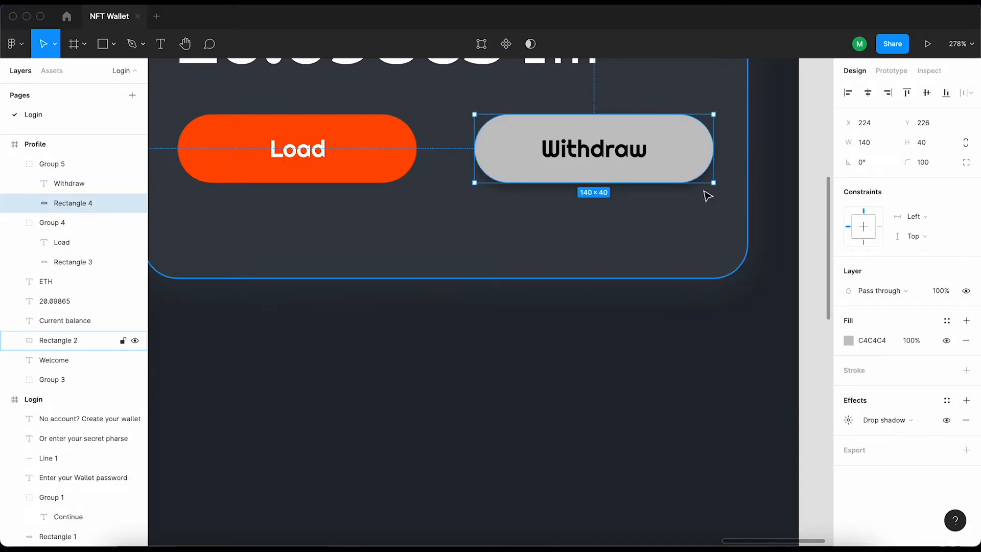
key("i")
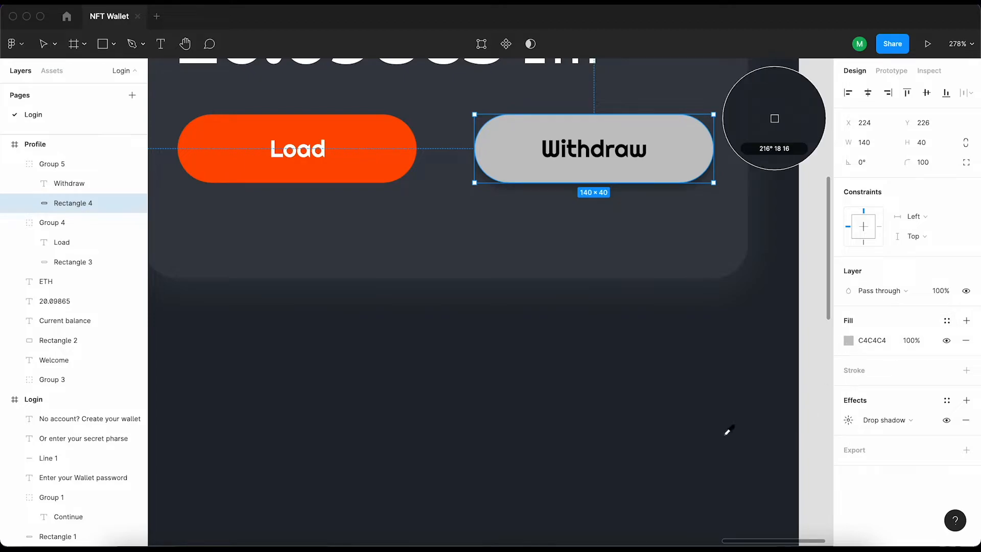
left_click(774, 114)
Change the Withdraw label's text colour to FFFFFF
left_click(594, 148)
type("ffffff")
key("Return")
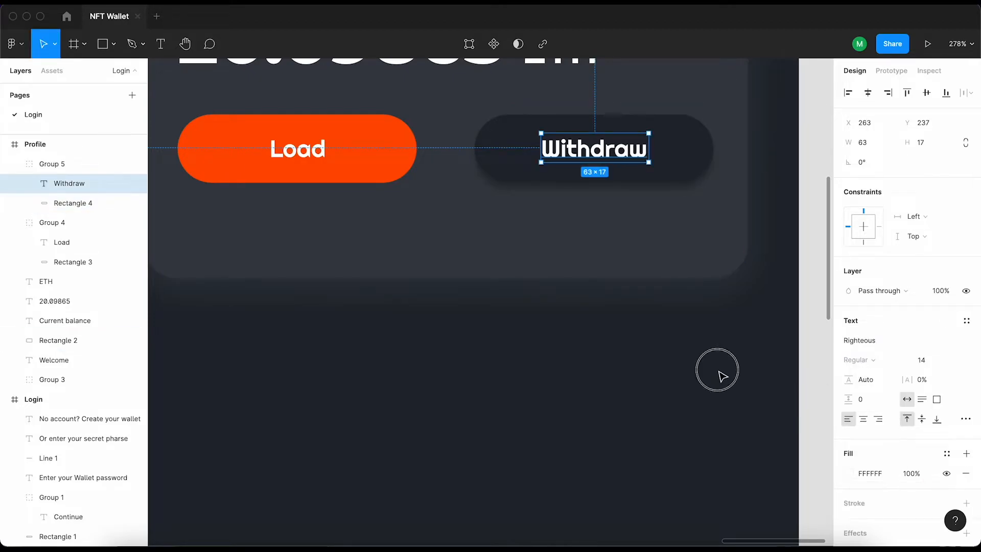
Set the Withdraw rectangle's drop shadow to colour FFFFFF, opacity 8% and blur 30
left_click(689, 168)
left_click(848, 419)
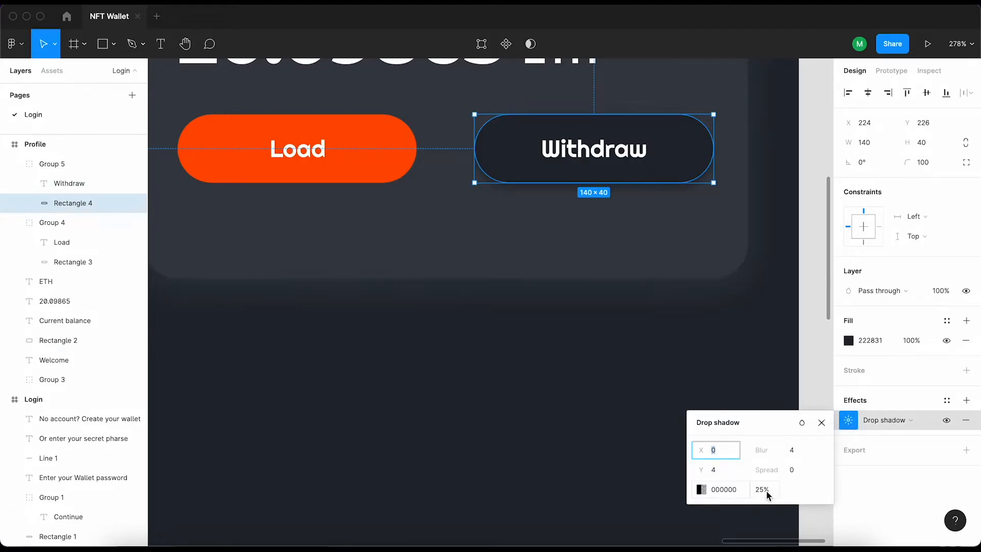
left_click(728, 493)
type("ffffff")
key("Return")
type("8")
key("Return")
left_click(798, 451)
type("20")
key("Return")
left_click(797, 452)
key("shift+Up")
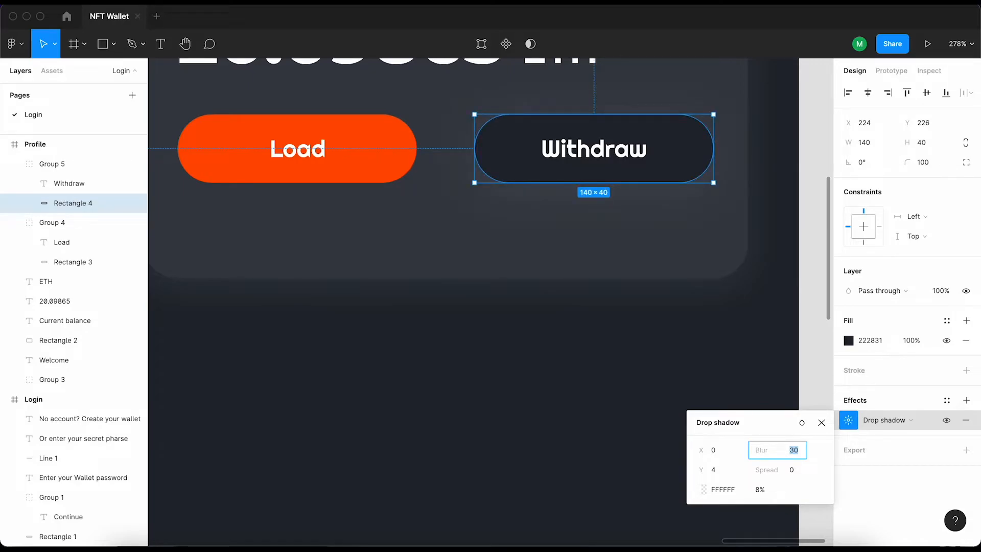
left_click(601, 400)
Add a second effect to the Withdraw button's rectangle as an inner shadow
scroll(310, 258, "down", 5)
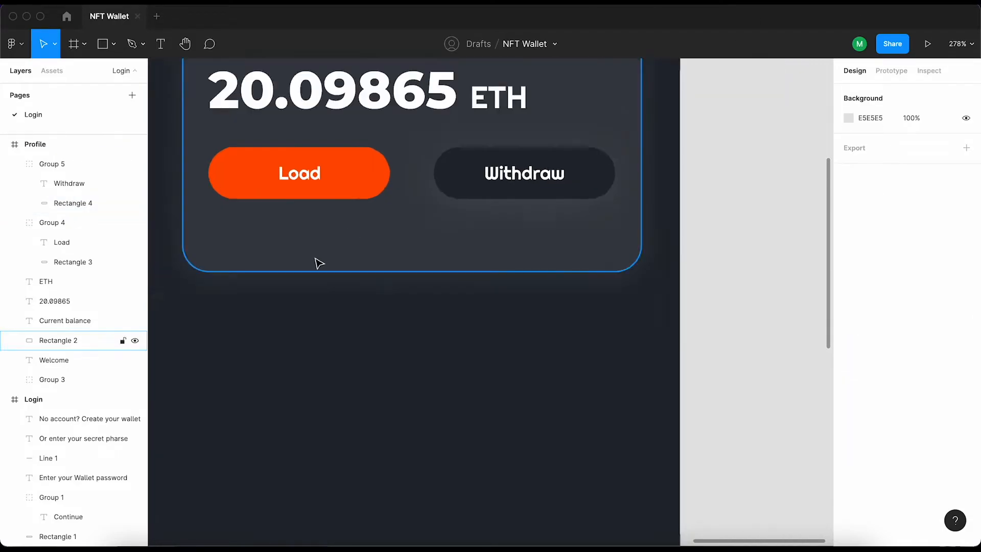
scroll(441, 217, "up", 5)
scroll(443, 219, "down", 1)
left_click(309, 197)
left_click(460, 189, "shift")
double_click(653, 211)
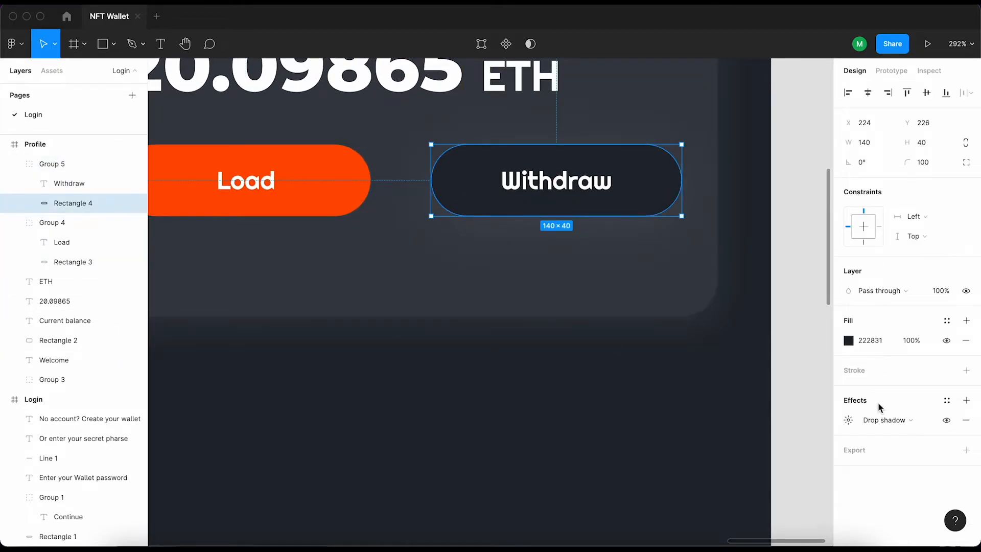
left_click(966, 400)
left_click(883, 420)
left_click(892, 404)
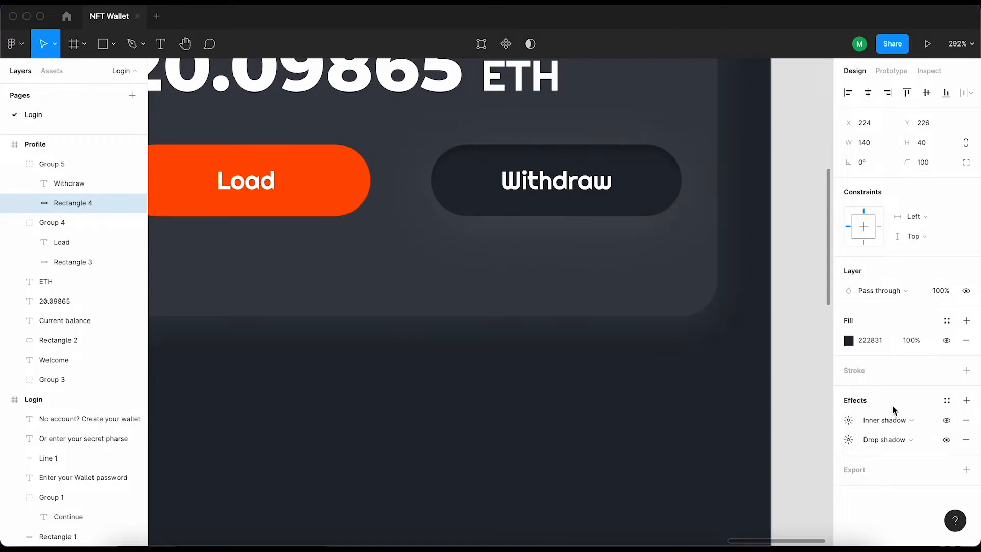
Set the Withdraw rectangle's inner shadow to colour FFFFFF, opacity 8%, X offset 4 and Y offset 0
left_click(849, 420)
type("FFFFFF")
left_click(762, 490)
type("8")
key("Return")
left_click(716, 449)
type("4")
left_click(719, 468)
type("0")
key("Return")
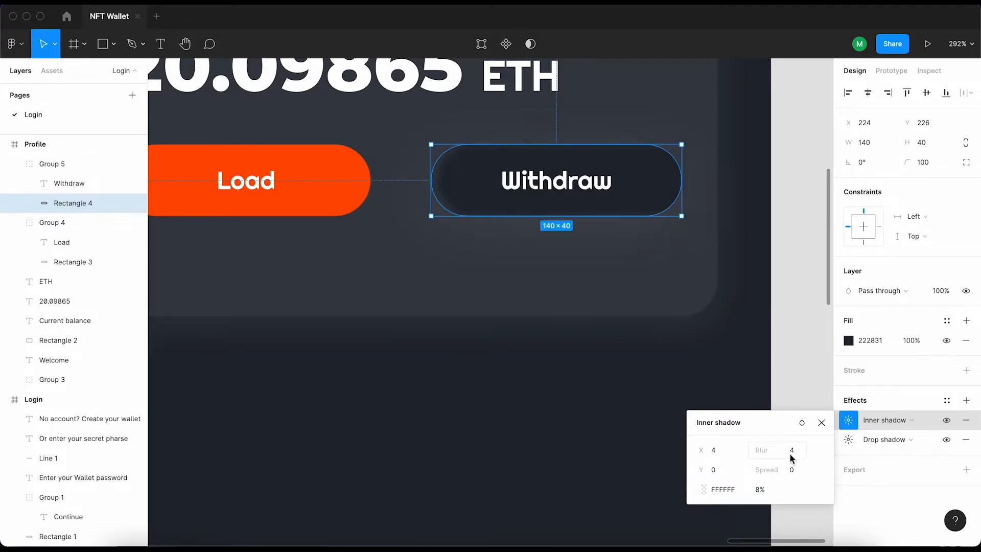
Set the blur of the Withdraw rectangle's inner shadow to 10
type("20")
key("Return")
left_click(792, 452)
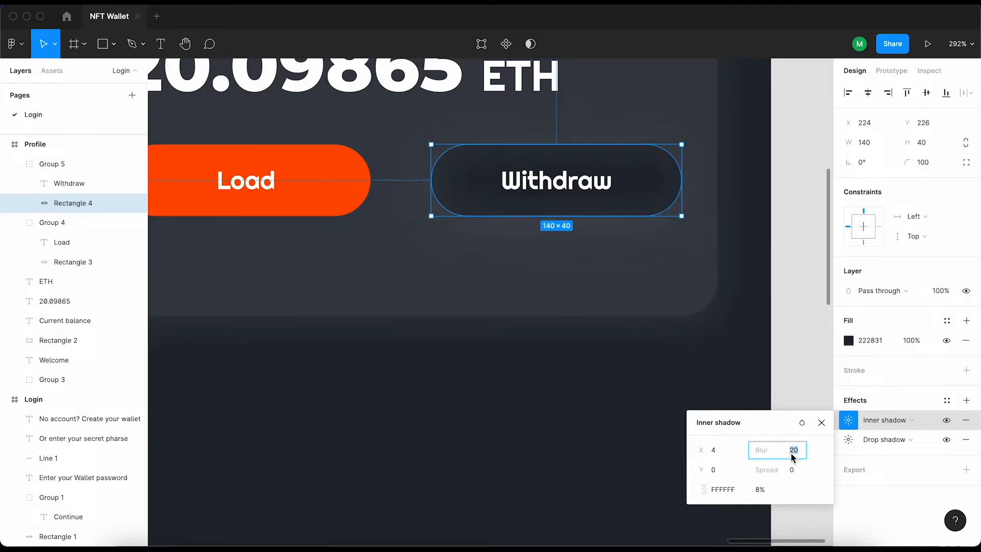
key("shift+Down")
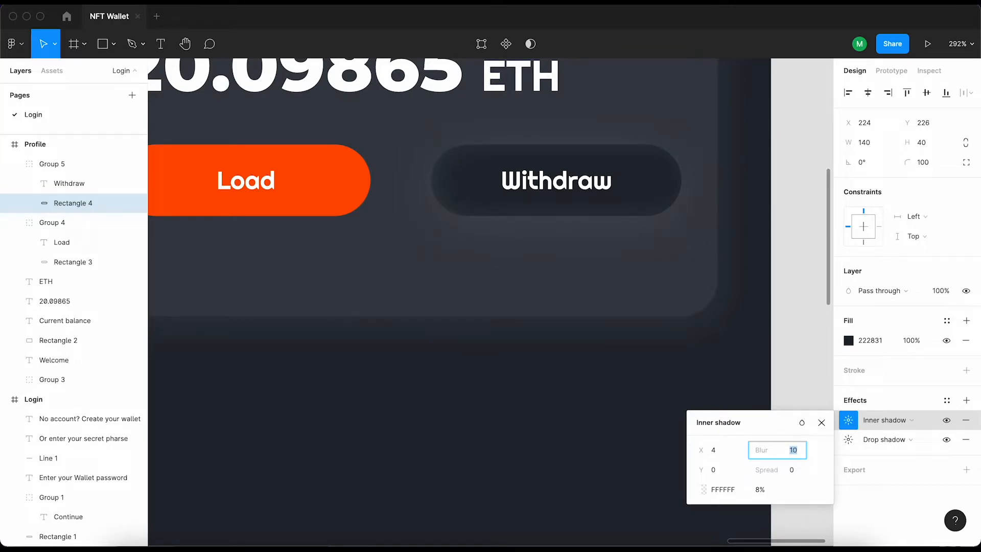
left_click(795, 301)
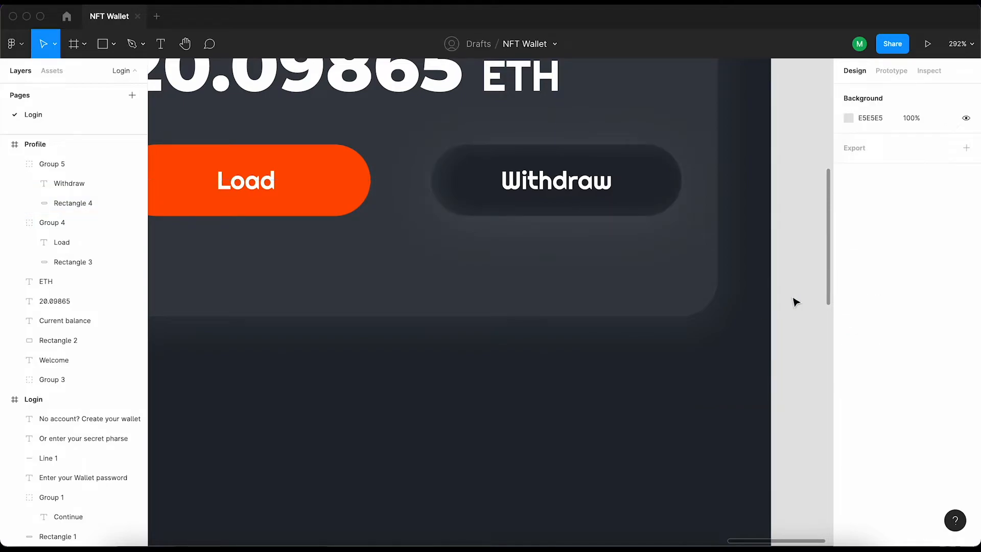
Add another drop shadow to the Withdraw rectangle with X offset 4, Y offset 0 and blur 20
left_click(680, 203)
left_click(965, 400)
left_click_drag(835, 418, 849, 445)
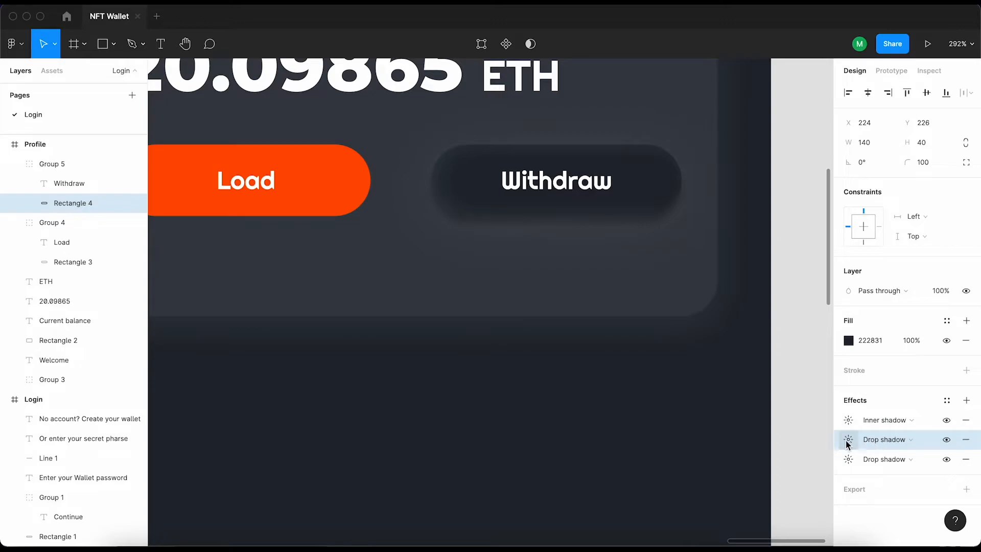
left_click(847, 442)
type("4")
key("Tab")
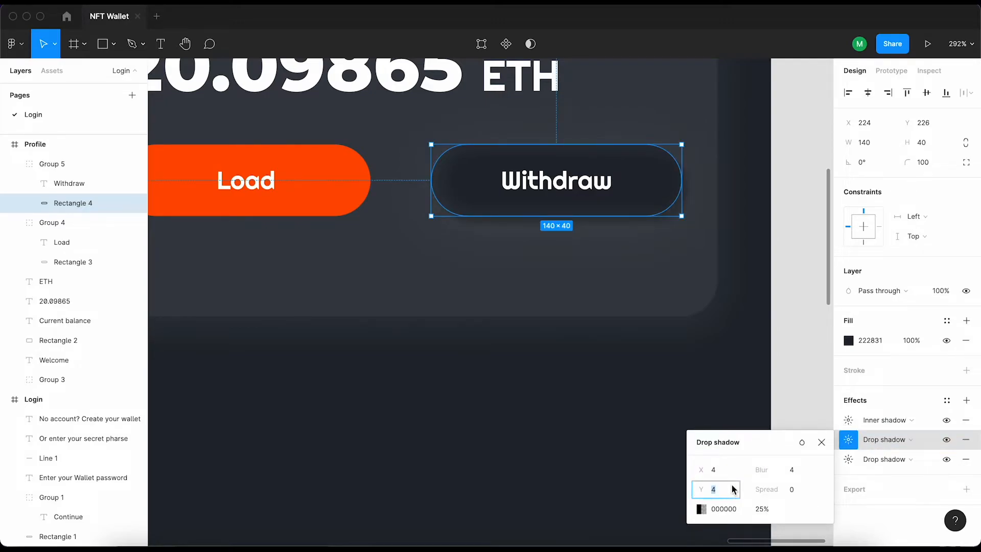
type("0")
left_click(796, 471)
type("20")
key("Return")
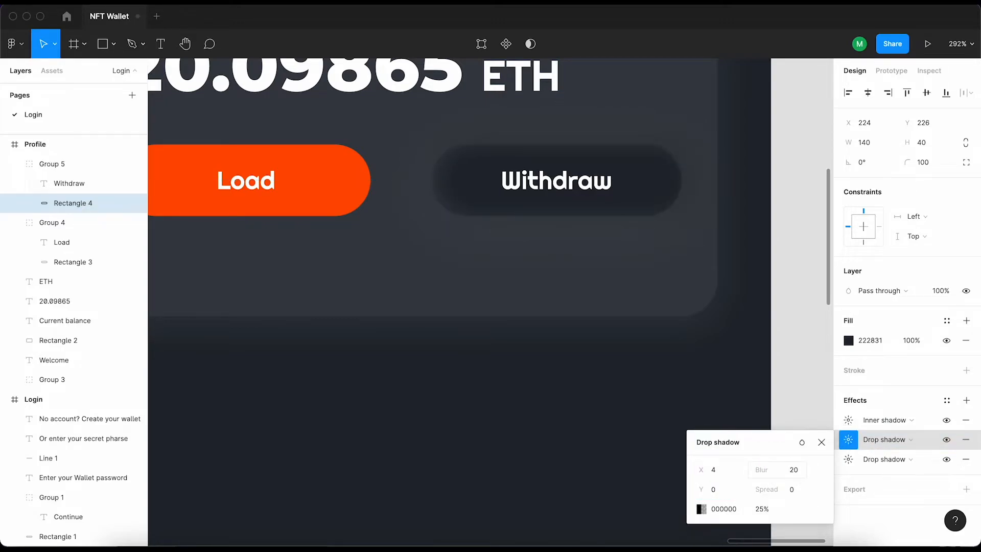
Set the newly added drop shadow's colour to FFFFFF and its opacity to 8%
left_click(744, 507)
type("FFFFFF")
key("Return")
type("5")
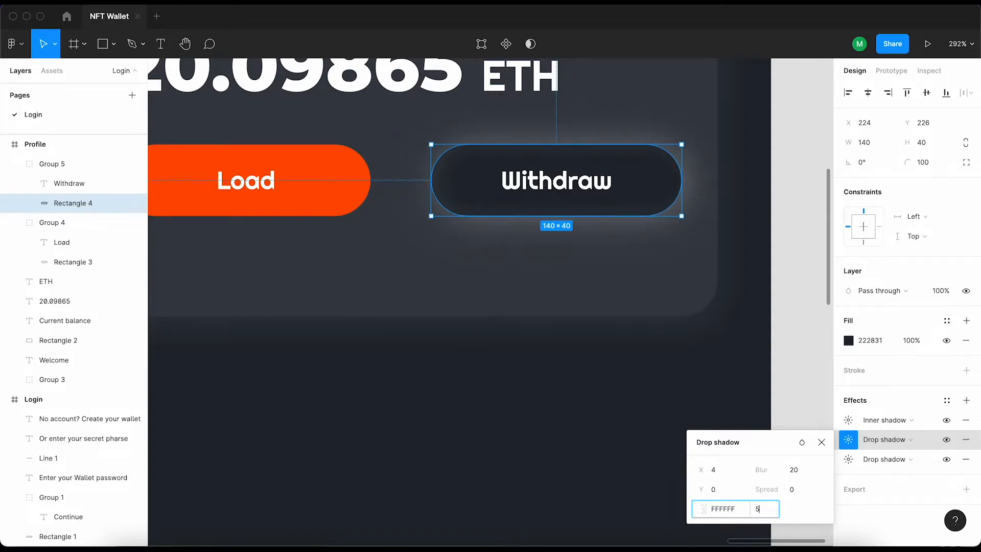
key("Return")
left_click(761, 509)
type("8")
key("Return")
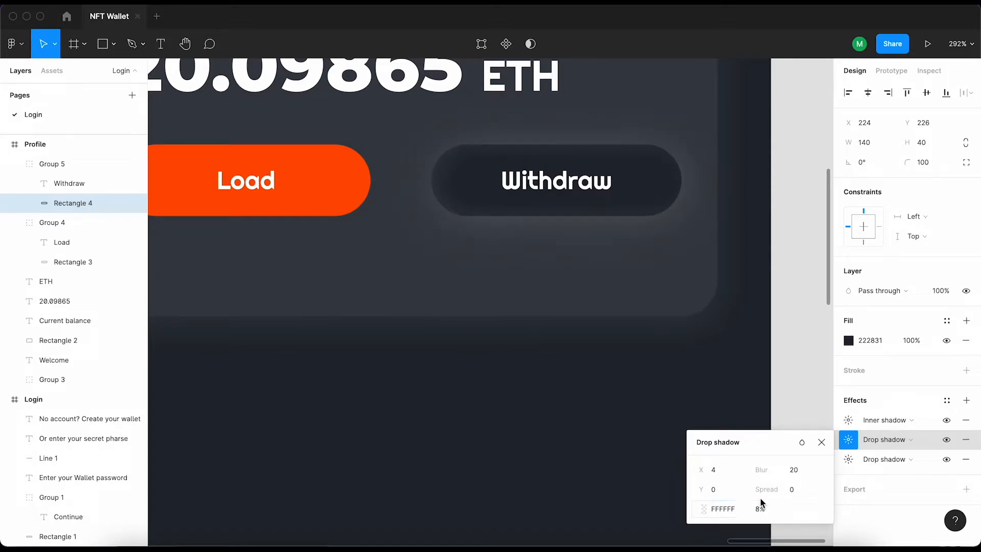
left_click(797, 420)
left_click(782, 378)
Change the Withdraw rectangle's original drop shadow, the one with blur 30, to colour 000000 at 3% opacity
scroll(782, 380, "down", 5)
scroll(782, 381, "up", 5)
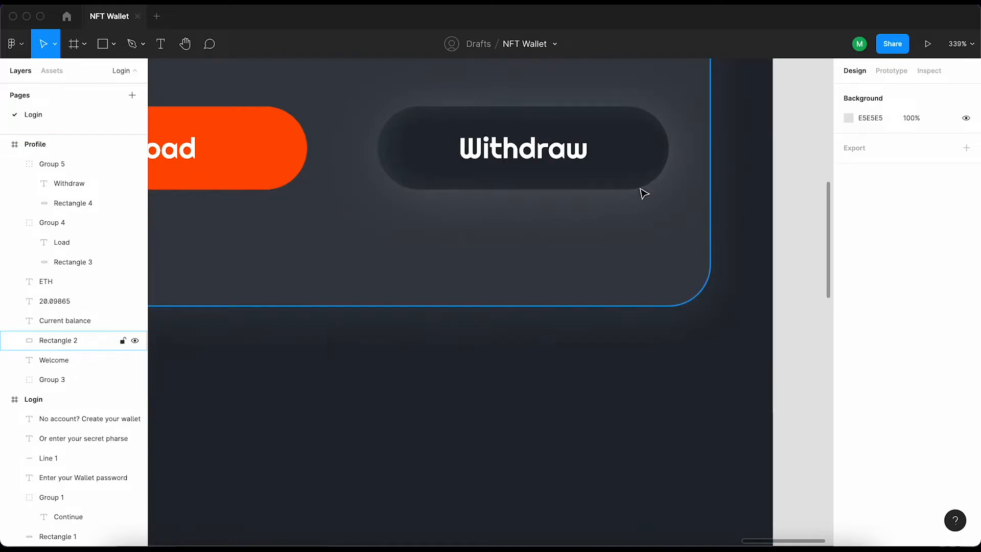
left_click(646, 181)
left_click(940, 461)
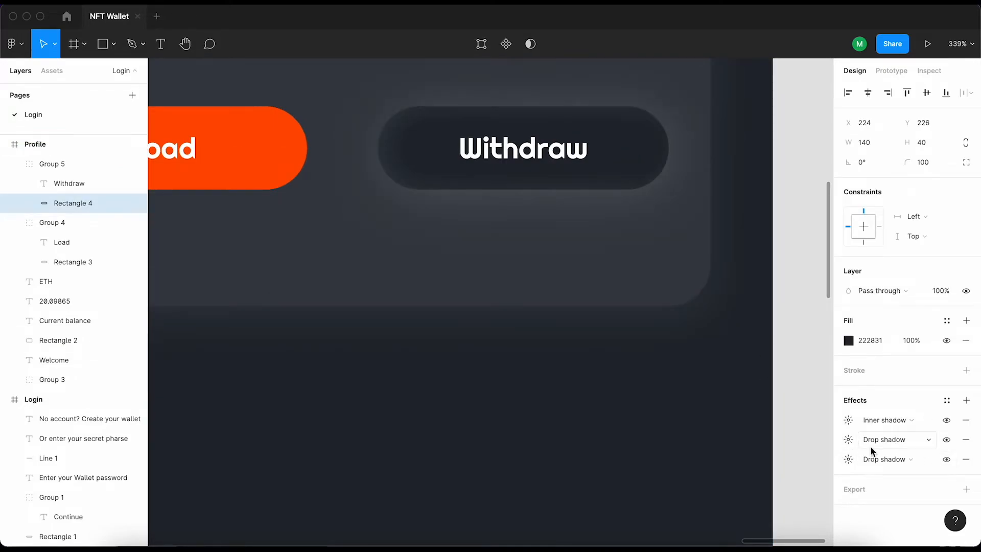
left_click(848, 459)
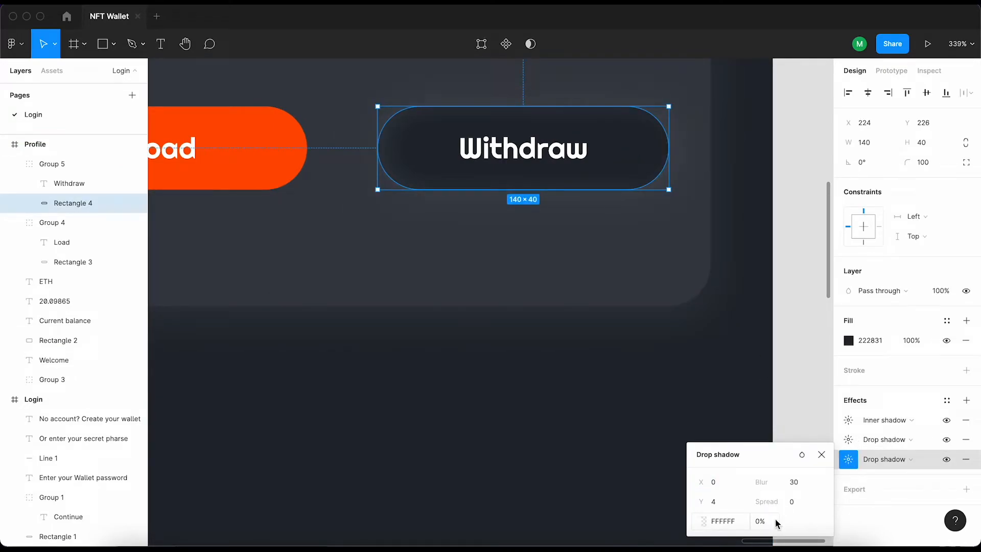
type("000000")
key("Return")
type("3")
key("Return")
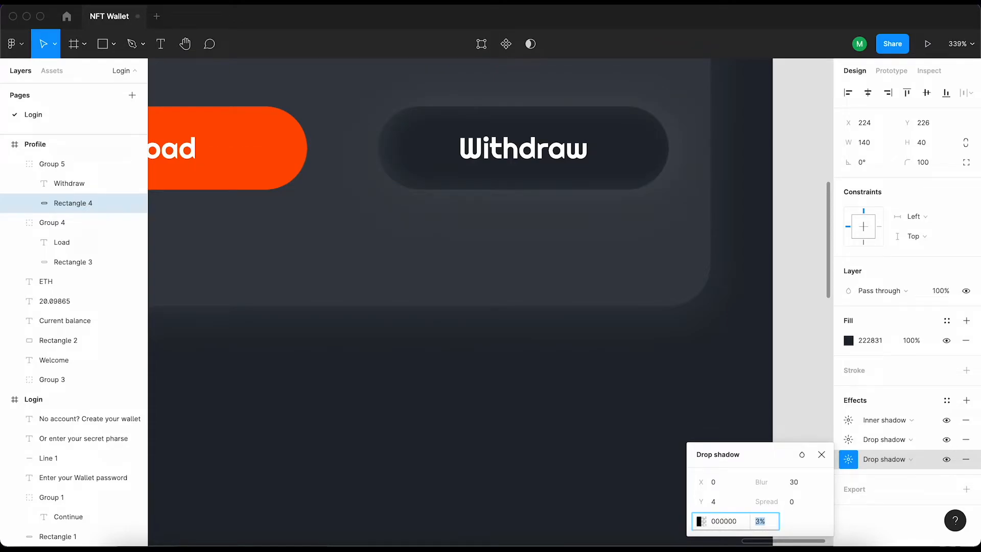
Try 000000 as the colour of the Withdraw rectangle's inner shadow
left_click(848, 419)
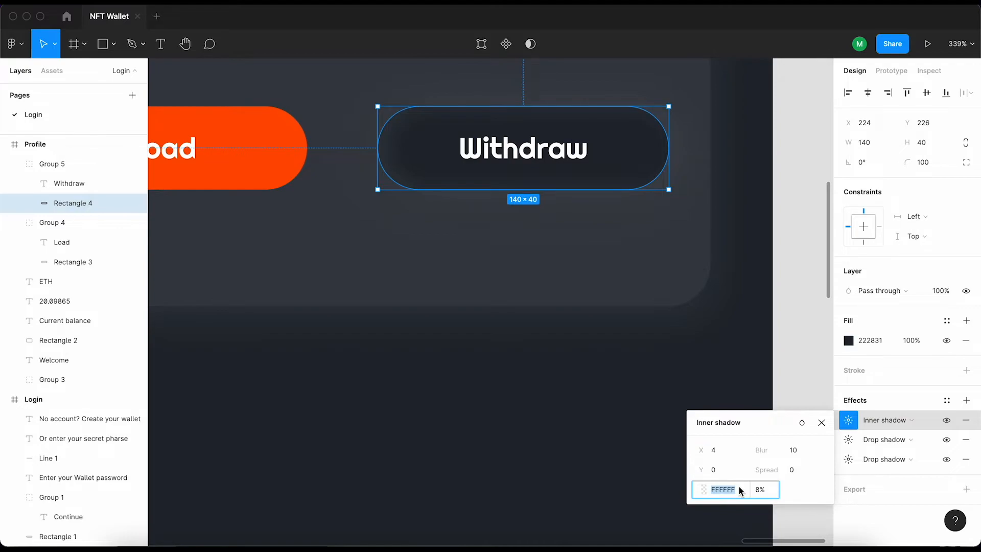
type("000000")
key("Return")
Set the Withdraw rectangle's inner shadow to colour FFFFFF with 4% opacity, keeping a blur of 10
left_click(720, 489)
type("FFFFFF")
left_click(762, 489)
type("4")
key("Return")
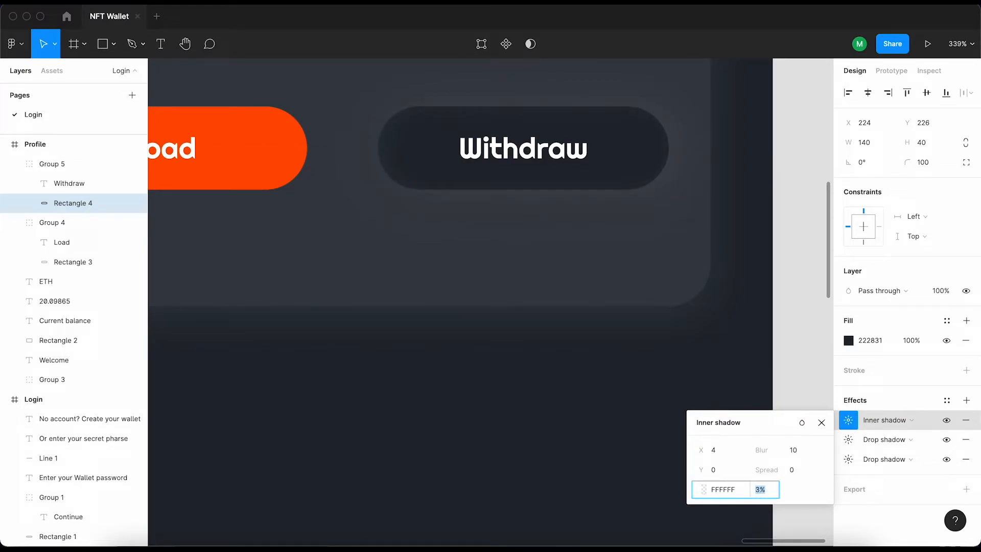
left_click(805, 451)
type("20")
key("Return")
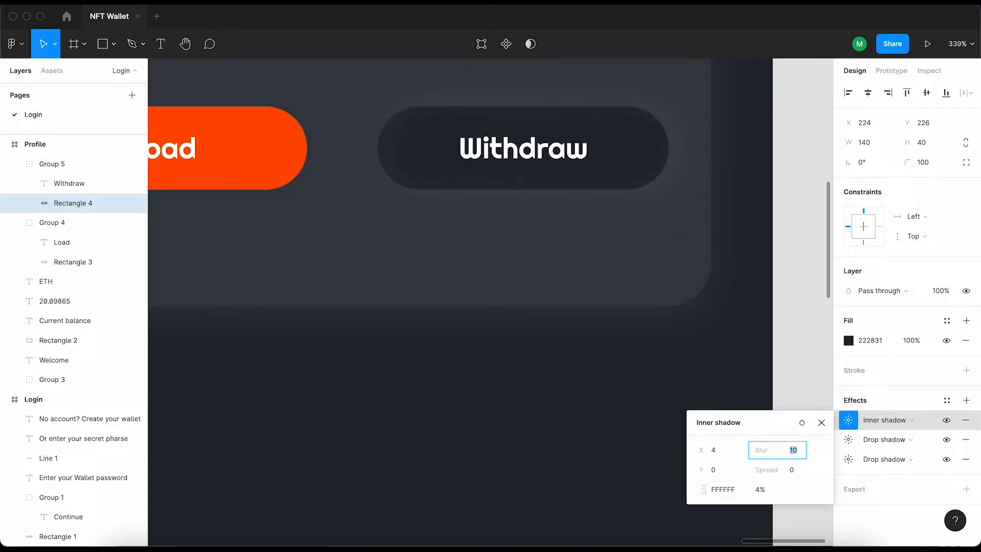
left_click(807, 381)
Move the Load and Withdraw buttons together down within the balance card to Y 262
scroll(805, 377, "down", 5)
left_click_drag(730, 388, 692, 388)
left_click(455, 281)
left_click(613, 268, "shift")
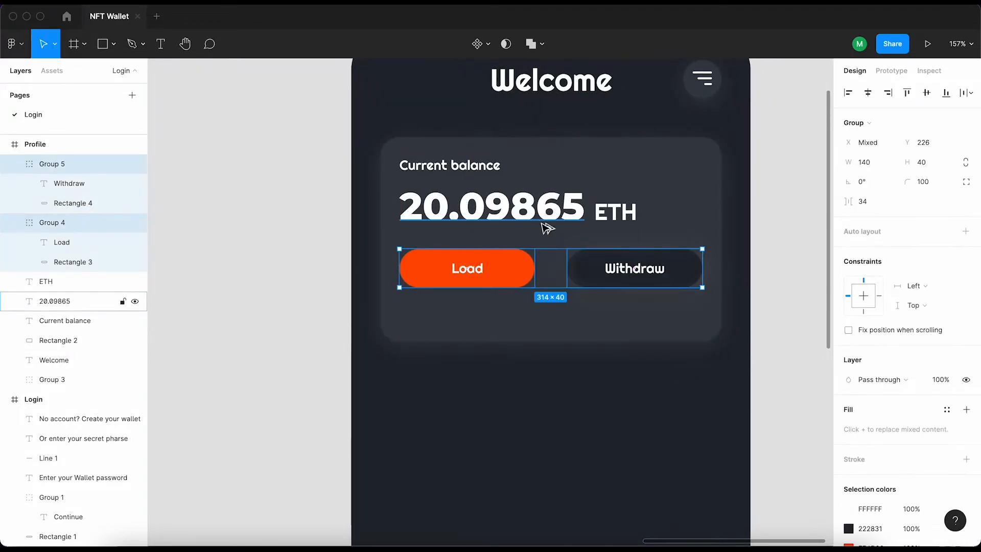
scroll(583, 377, "down", 5)
left_click(772, 255)
scroll(473, 232, "up", 5)
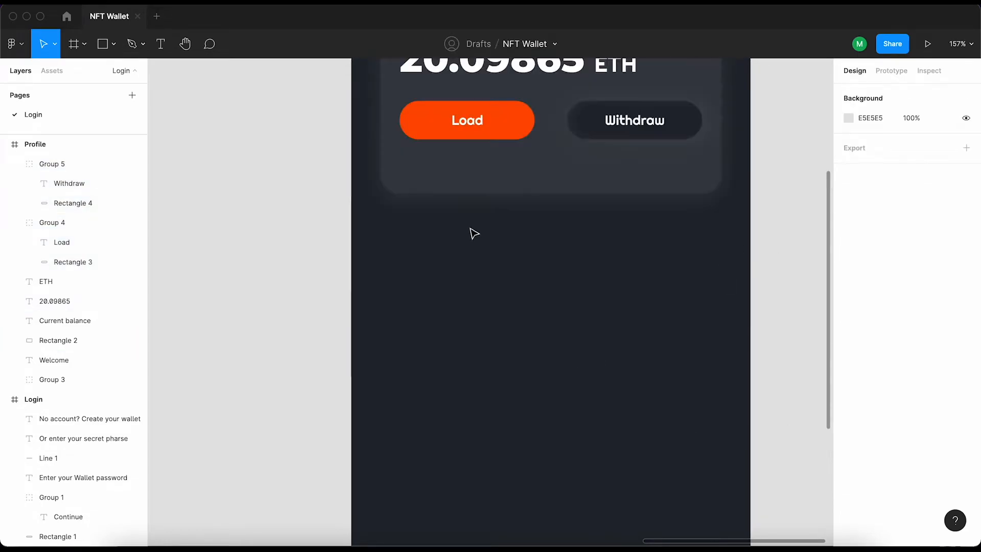
left_click(503, 230)
left_click(613, 229, "shift")
left_click_drag(530, 235, 529, 262)
key("Up")
key("Up")
key("Up")
key("shift+Down")
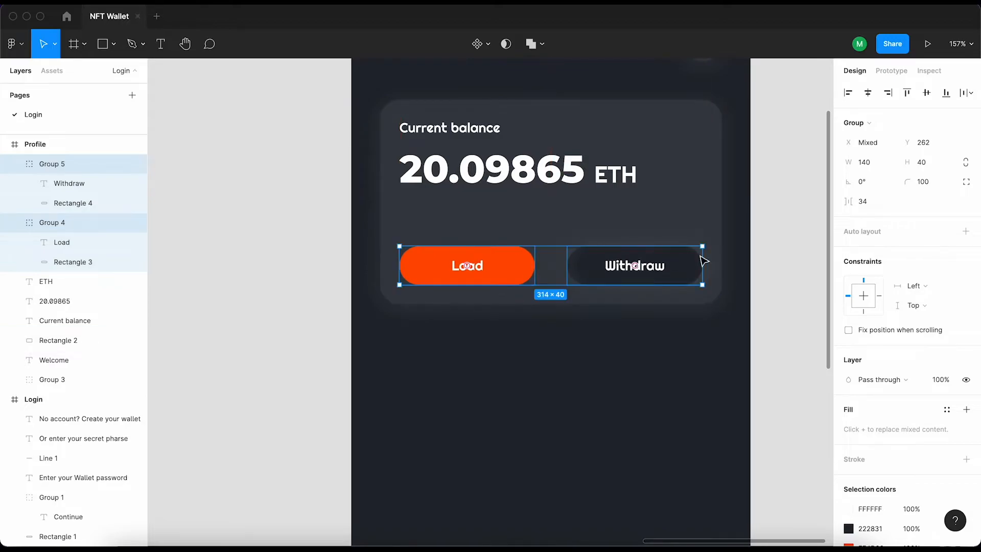
left_click(773, 230)
Add the text "20%" to the balance card in the empty space above the Load button
scroll(415, 158, "up", 6)
key("t")
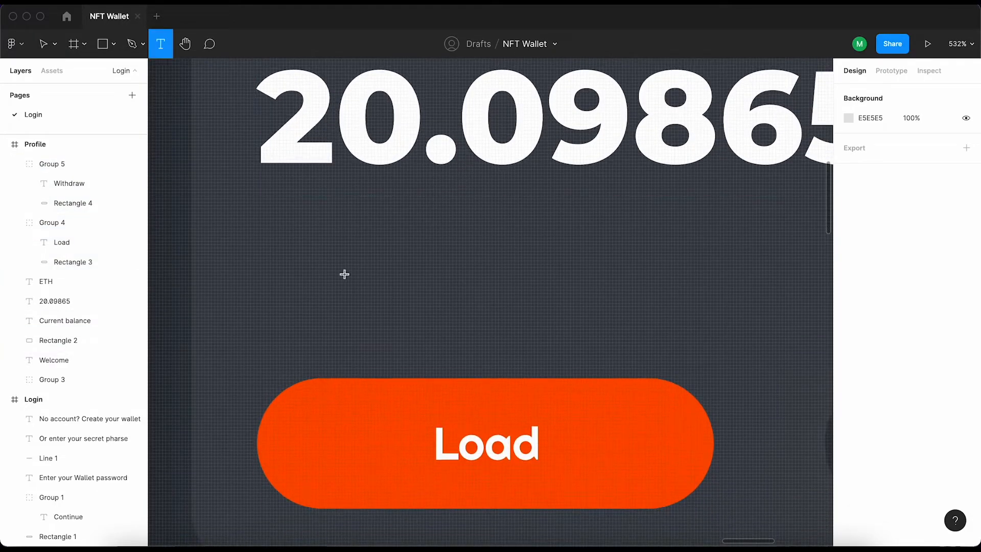
left_click(344, 273)
type("20")
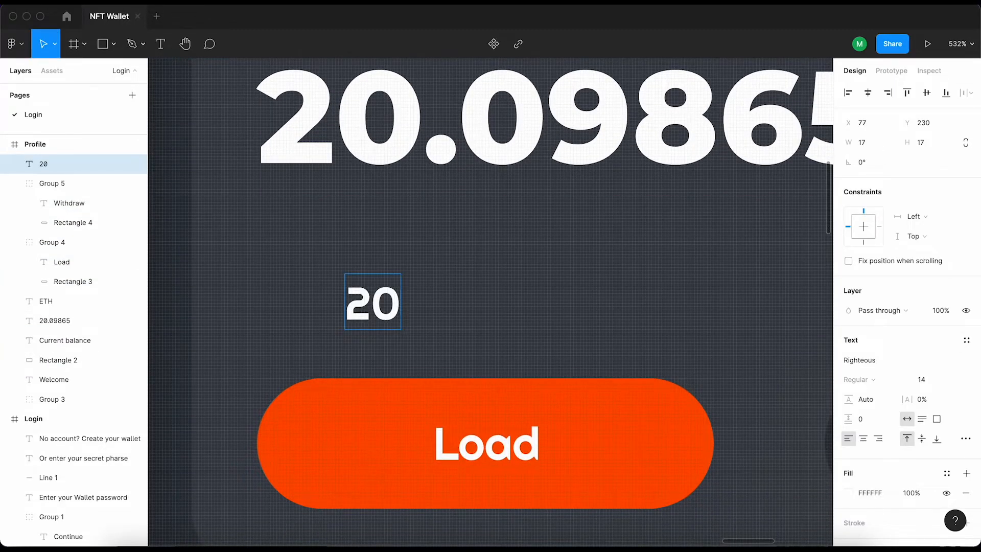
key("Escape")
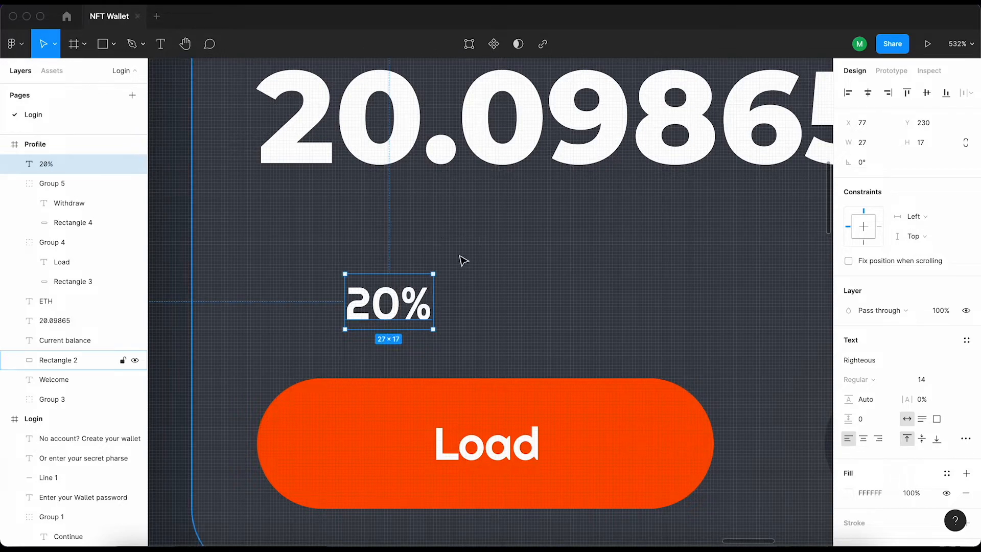
left_click(483, 259)
Change the percentage text above the Load button to read 147%
left_click(408, 306)
double_click(411, 306)
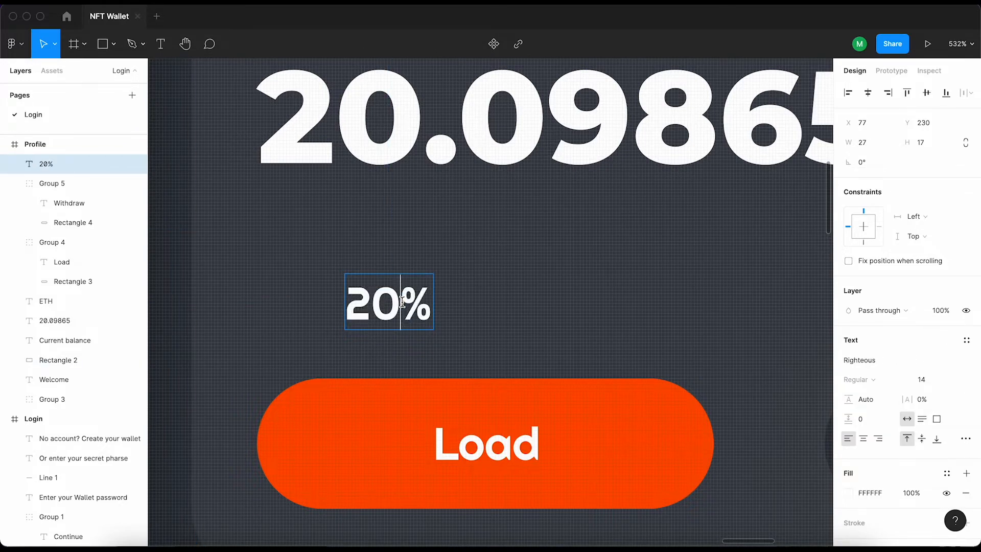
double_click(357, 302)
type("147")
left_click(514, 323)
Set the 147% text's fill to the bright green 1AFF15
left_click(404, 306)
scroll(749, 348, "down", 1)
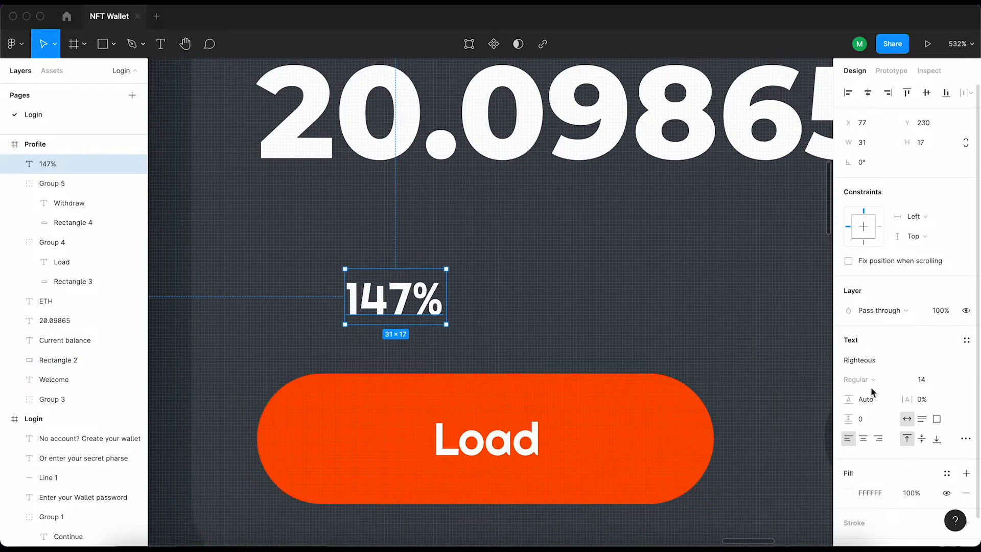
scroll(872, 421, "down", 1)
left_click(849, 488)
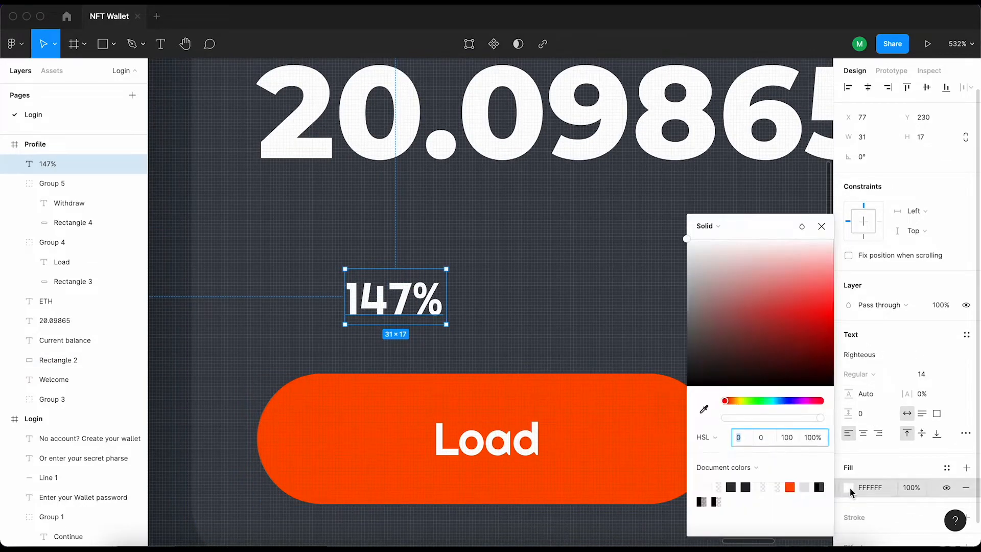
left_click_drag(728, 404, 755, 400)
left_click_drag(686, 239, 849, 313)
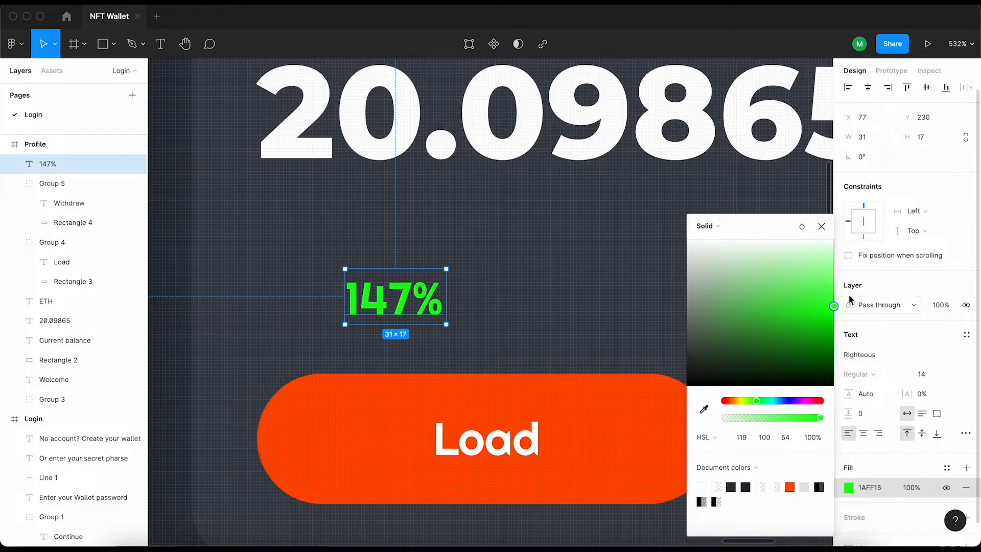
left_click(865, 299)
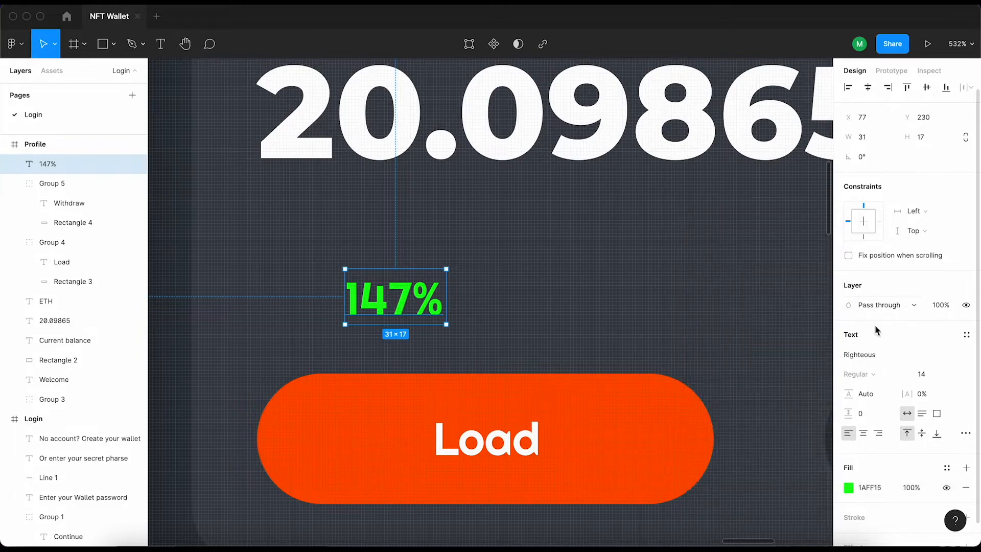
Change the 147% text's typeface to Montserrat ExtraBold
left_click(858, 374)
left_click(875, 418)
left_click(868, 374)
left_click(872, 365)
left_click(872, 365)
left_click(870, 382)
left_click(865, 374)
left_click(865, 374)
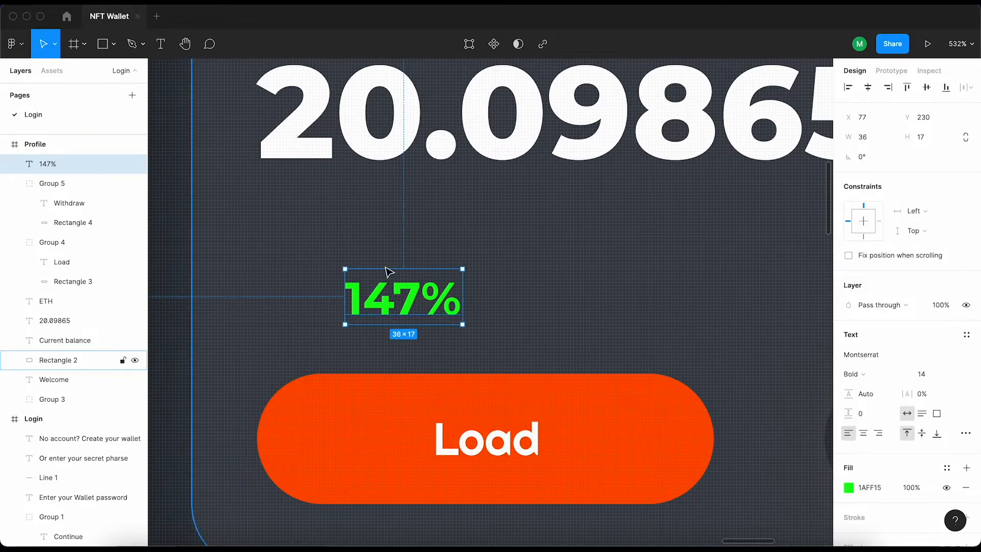
left_click(868, 374)
left_click(443, 277)
left_click(443, 277)
Increase the 147% text's font size to 16
left_click(939, 383)
key("Up")
key("Up")
key("Return")
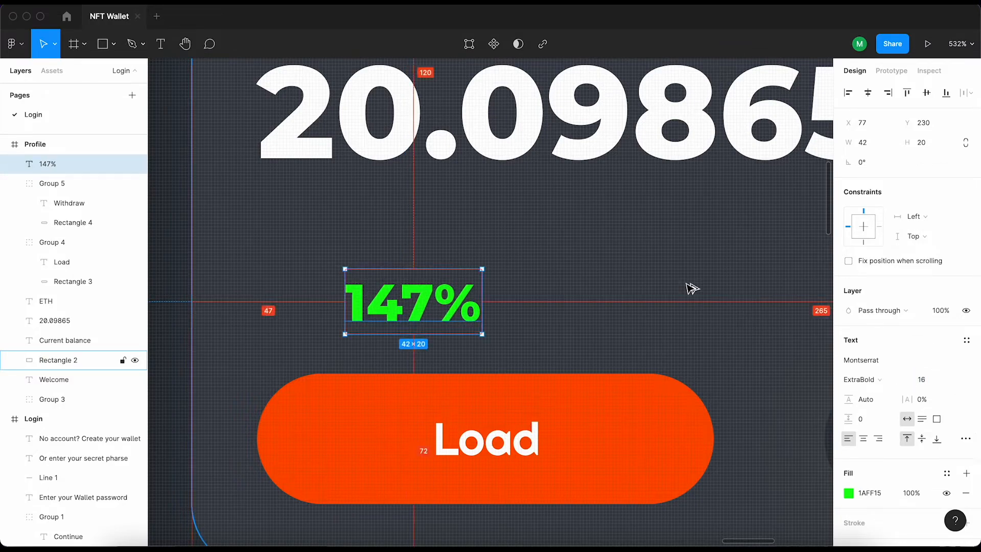
Move the 147% text horizontally to X 50, in line with the balance amount and Load button
key("Right")
key("Right")
key("Right")
key("shift+Left")
key("shift+Left")
key("shift+Left")
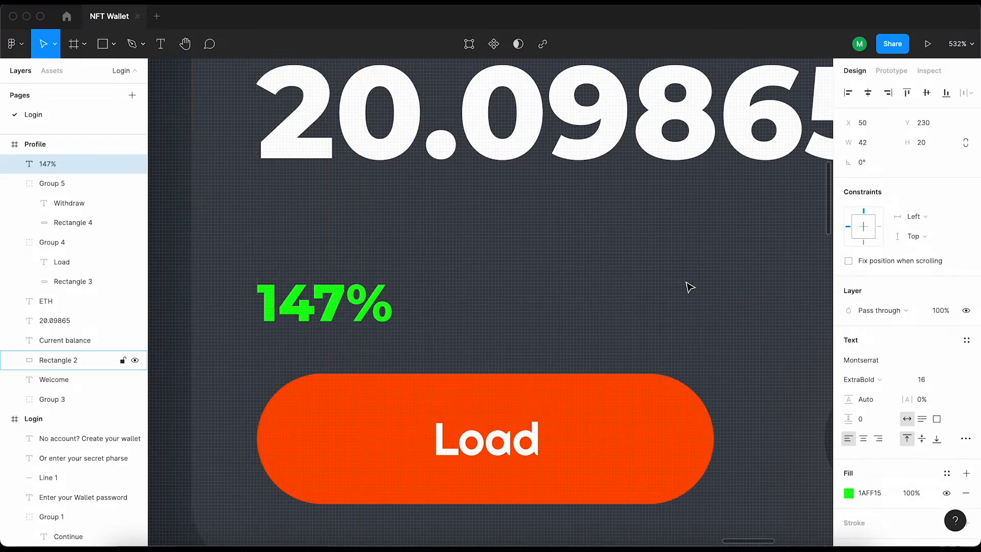
Move the 147% text up beneath the balance amount to Y 216
key("Up")
key("Up")
key("Up")
key("Up")
key("Up")
key("Up")
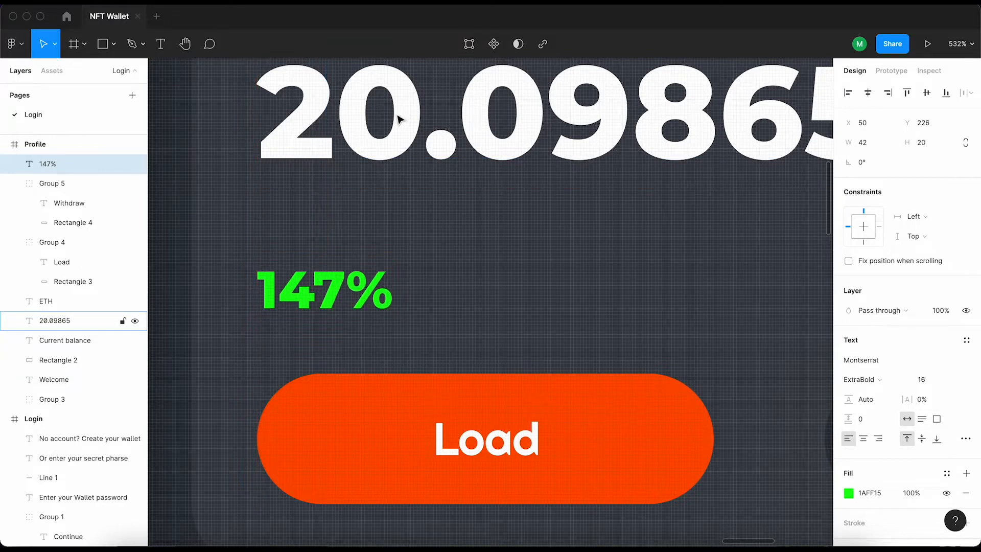
key("Up")
key("Up")
key("Up")
key("Up")
key("Up")
key("Up")
key("Up")
key("Up")
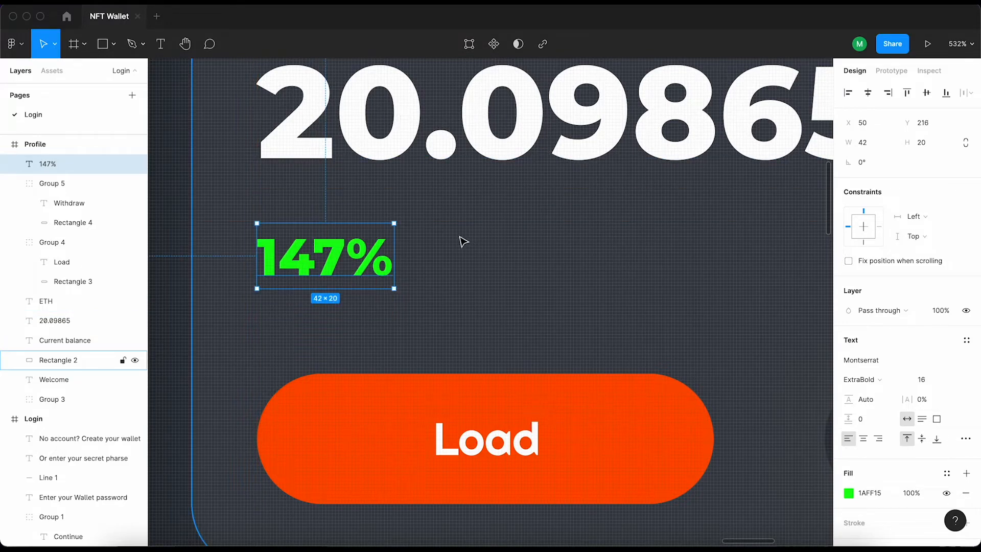
Try the 147% text lower in the balance card at Y 224 and move it back up to Y 216
scroll(462, 243, "down", 1)
key("F1")
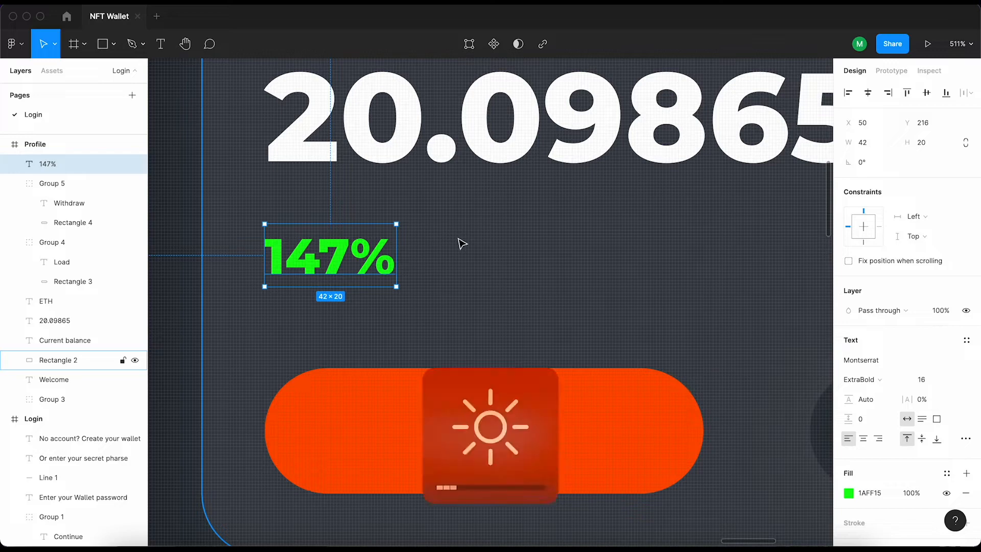
scroll(471, 241, "down", 10)
left_click(783, 231)
left_click_drag(723, 210, 616, 226)
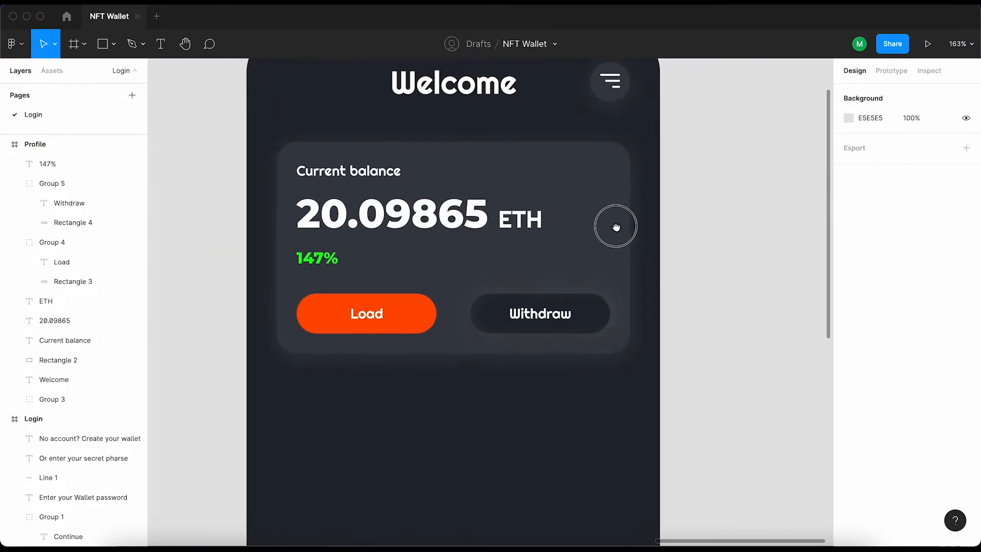
left_click(318, 265)
mouse_move(317, 263)
left_mouse_down()
mouse_move(587, 236)
mouse_move(589, 227)
mouse_move(401, 271)
mouse_move(333, 271)
left_mouse_up()
key("shift+Left")
key("Left")
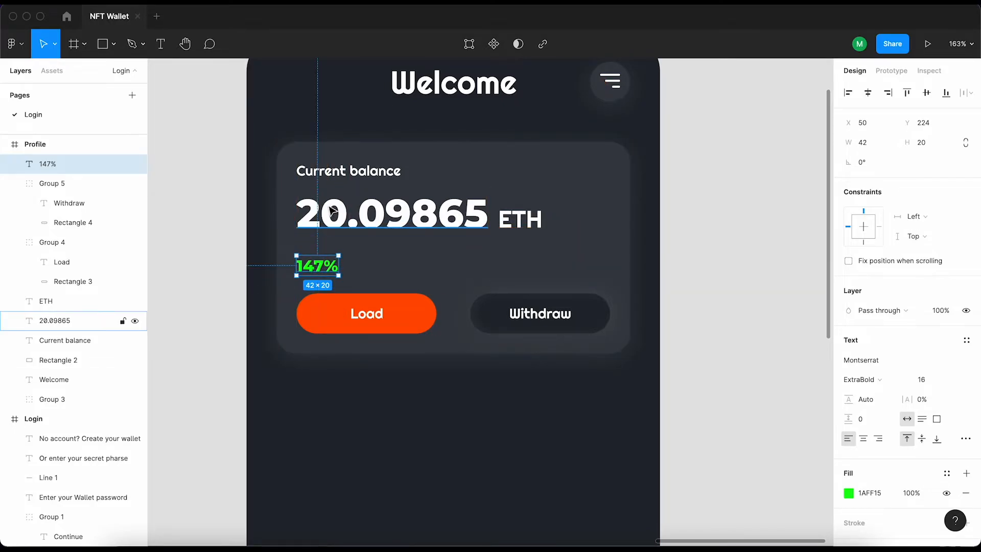
key("shift+Up")
key("Down")
key("Down")
left_click(740, 231)
Import the bi:arrow-down-short icon with the Iconify plugin
right_click(693, 156)
mouse_move(747, 267)
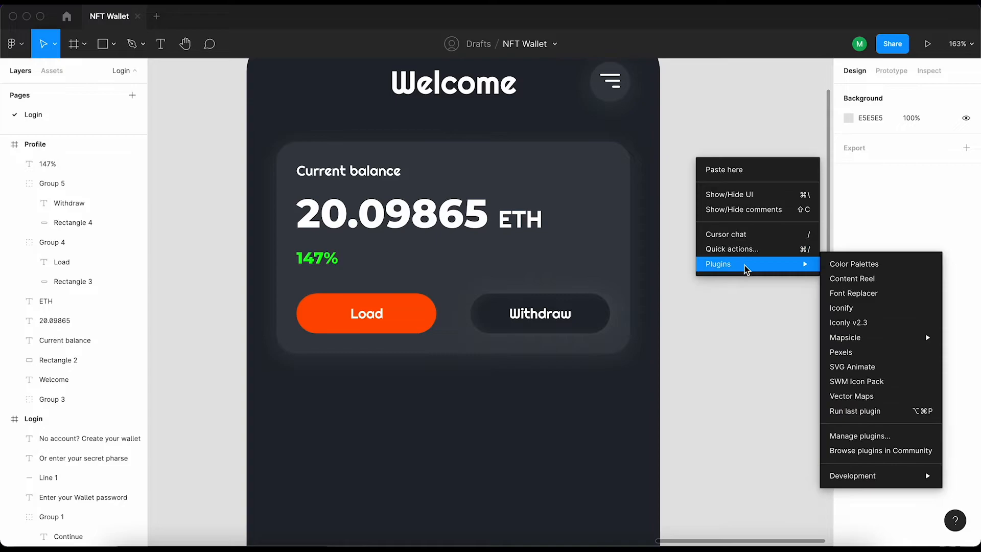
left_click(842, 297)
scroll(533, 363, "down", 2)
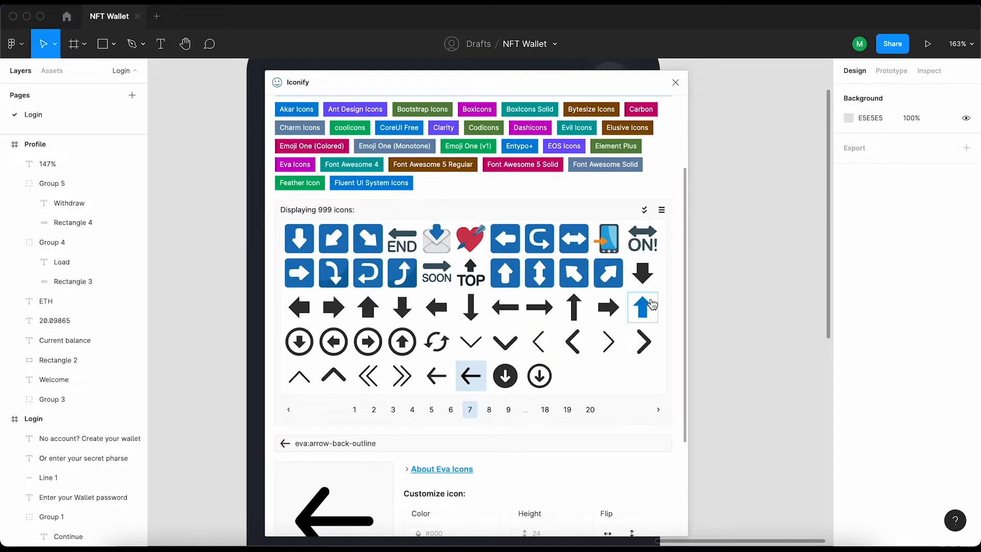
left_click(374, 410)
left_click(299, 238)
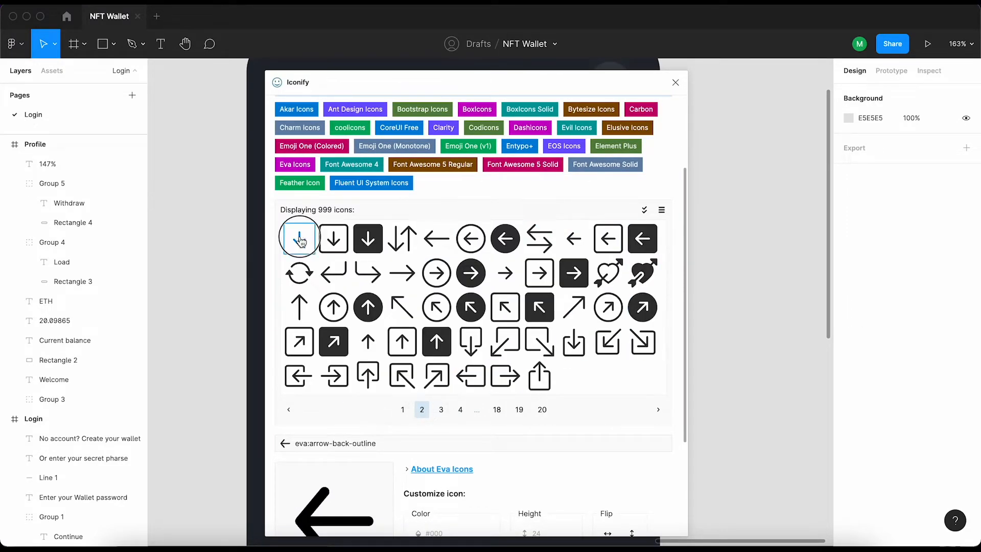
scroll(424, 378, "down", 4)
left_click(547, 516)
left_click(675, 82)
Flip the imported arrow icon to point upward and place it in the balance card beside the 147% text at X 128
left_click(705, 180)
left_click(671, 287)
left_click(666, 292)
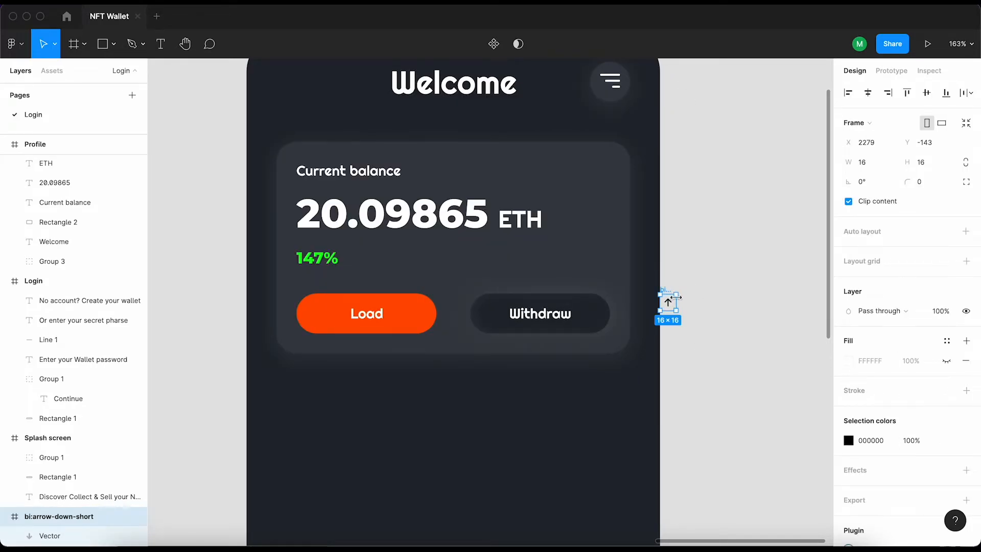
left_click_drag(668, 297, 382, 259)
Recolour the arrow icon with the 147% text's green, 1AFF15
left_click(885, 399)
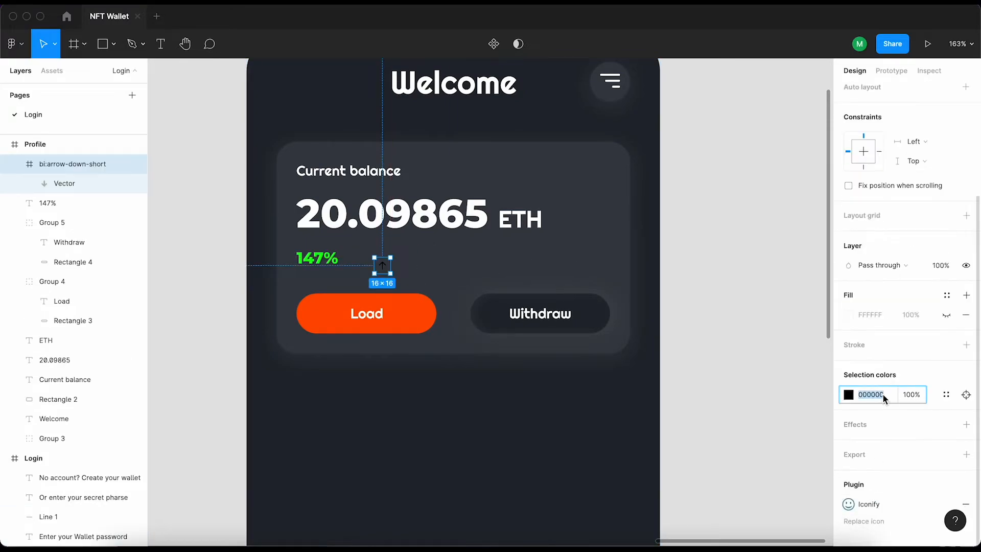
left_click(307, 258)
left_click(863, 432)
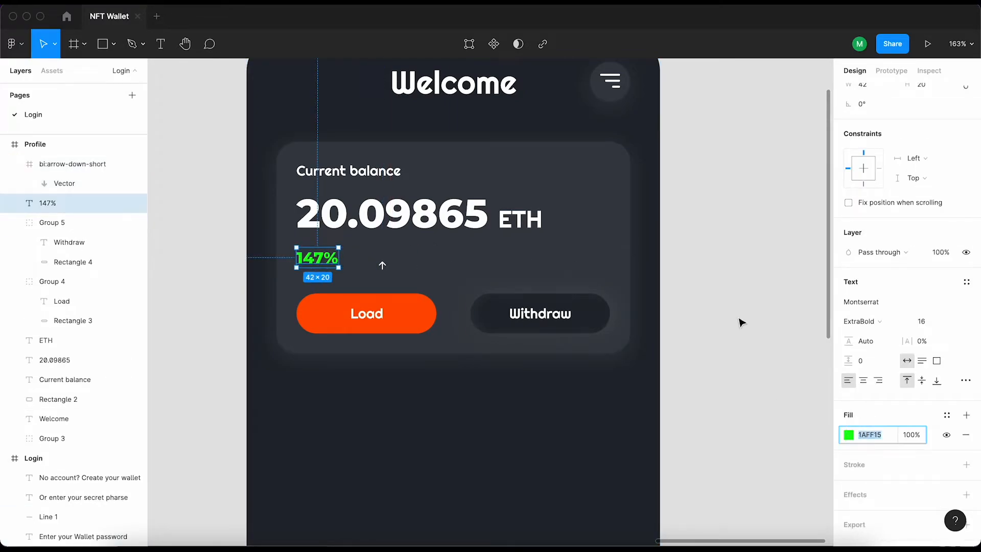
left_click(382, 265)
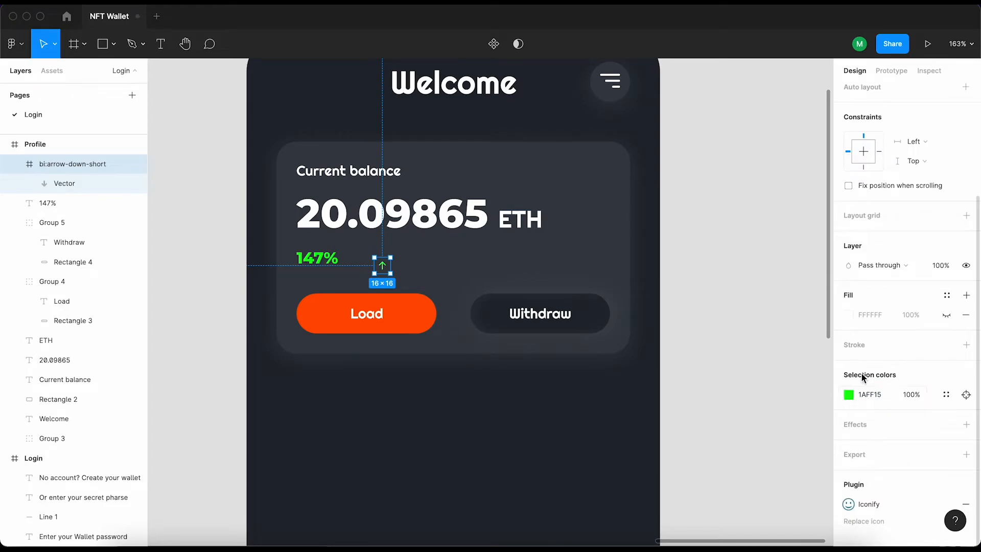
left_click(721, 252)
Enlarge the arrow icon proportionally and remove its enclosing frame, leaving a 10.5 × 12 vector
left_click(382, 265)
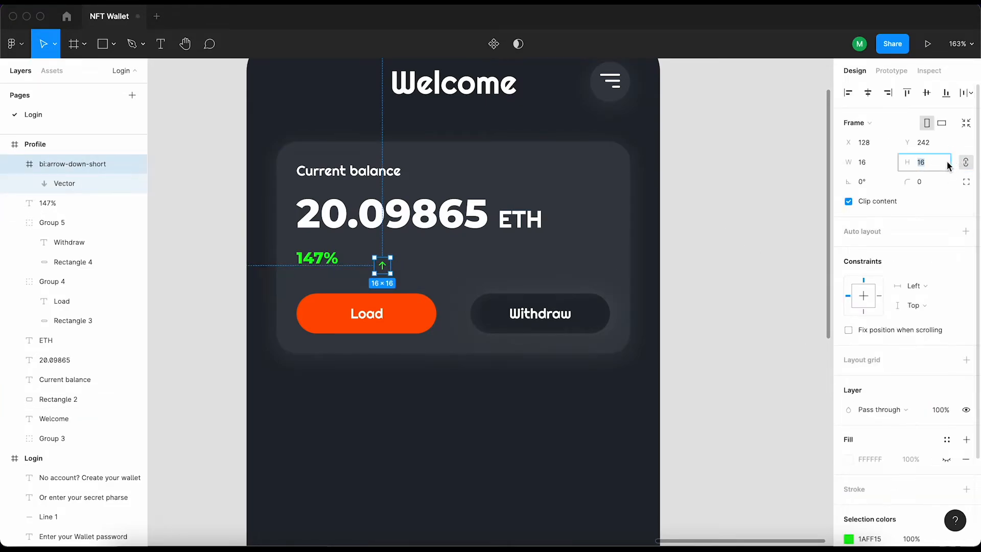
key("Return")
key("super+shift+g")
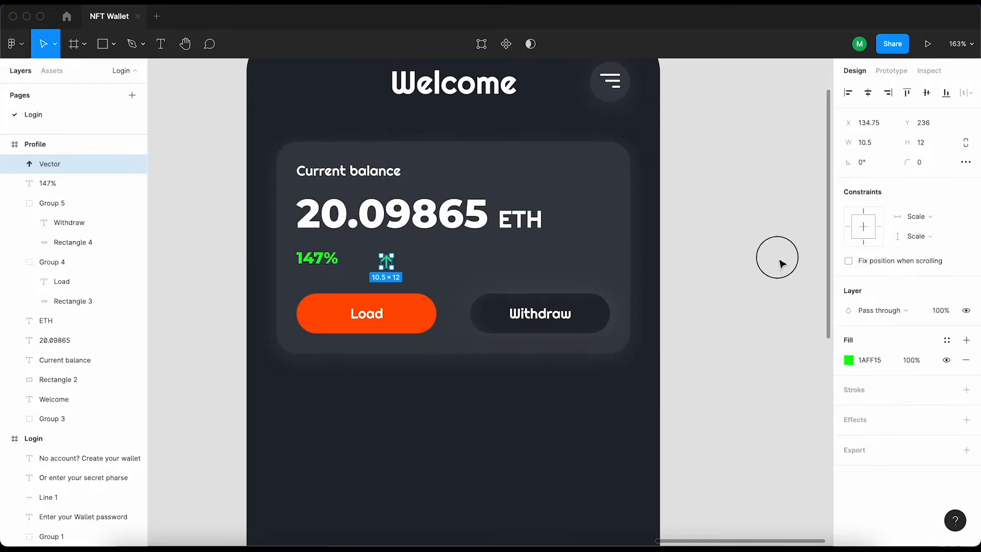
Align the green arrow with the 147% text and set the horizontal spacing between them to 10
scroll(379, 263, "up", 5)
left_click_drag(401, 259, 323, 246)
left_click(247, 257, "shift")
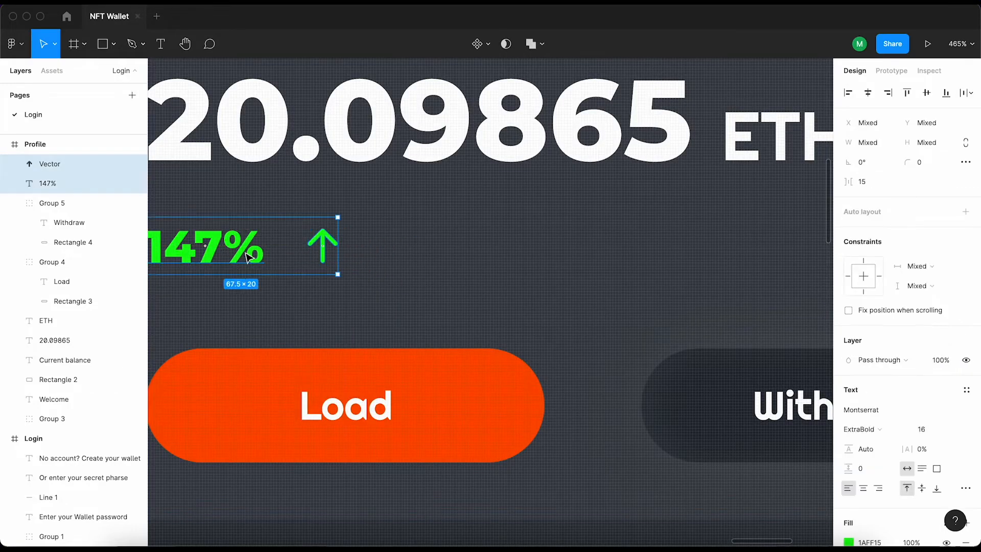
type("10")
key("Return")
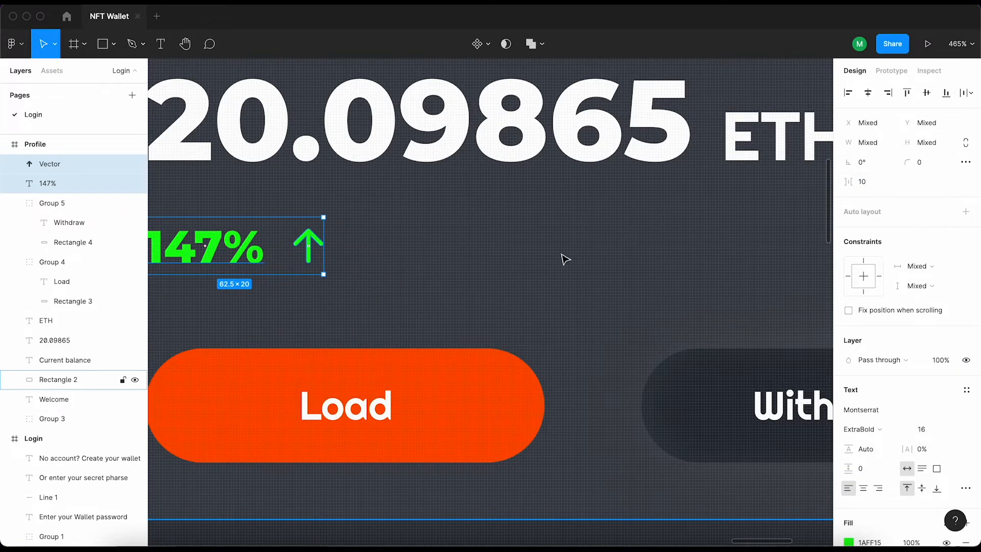
Resize the green arrow proportionally to 8.75 × 10 and tighten its spacing to the 147% text
scroll(560, 253, "down", 5)
key("Escape")
left_click(473, 251)
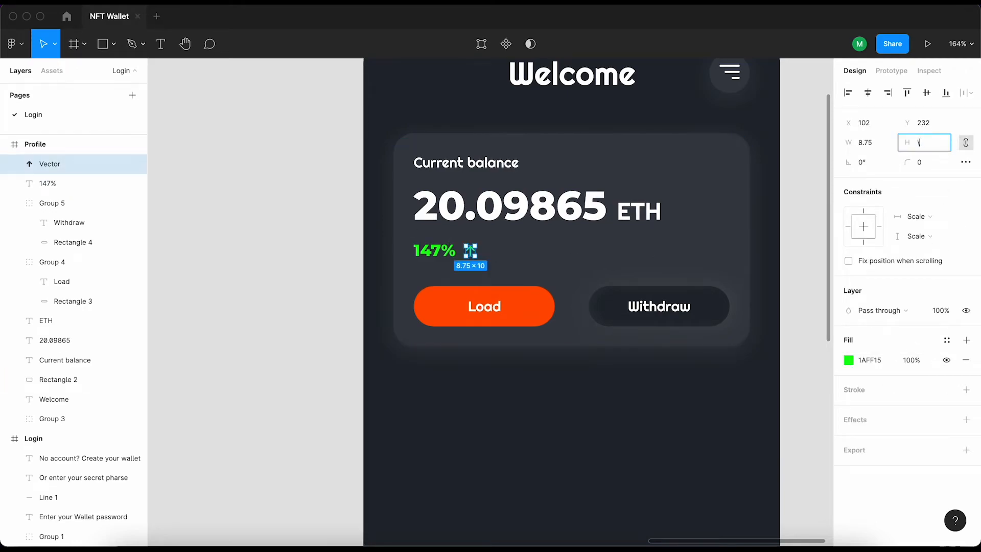
left_click(434, 251, "shift")
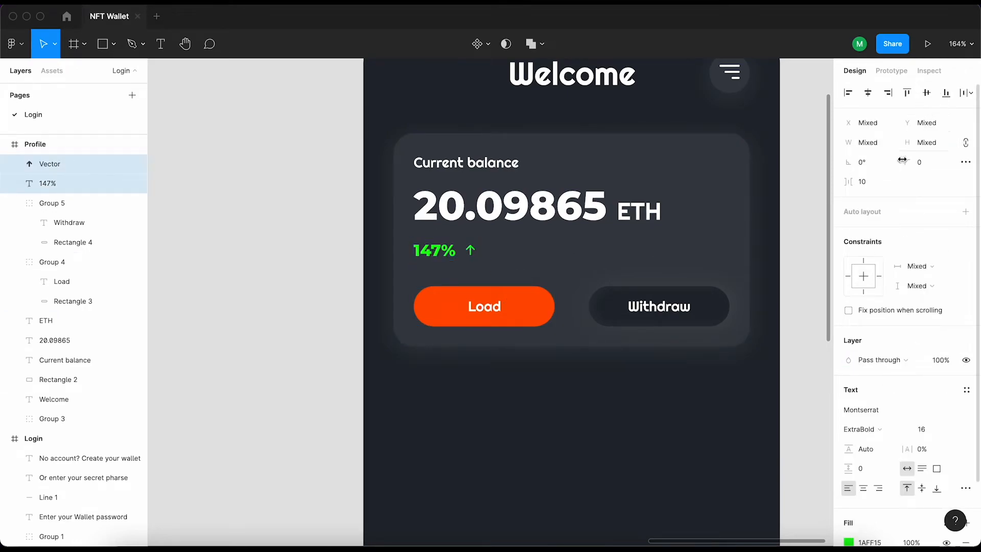
left_click(301, 294)
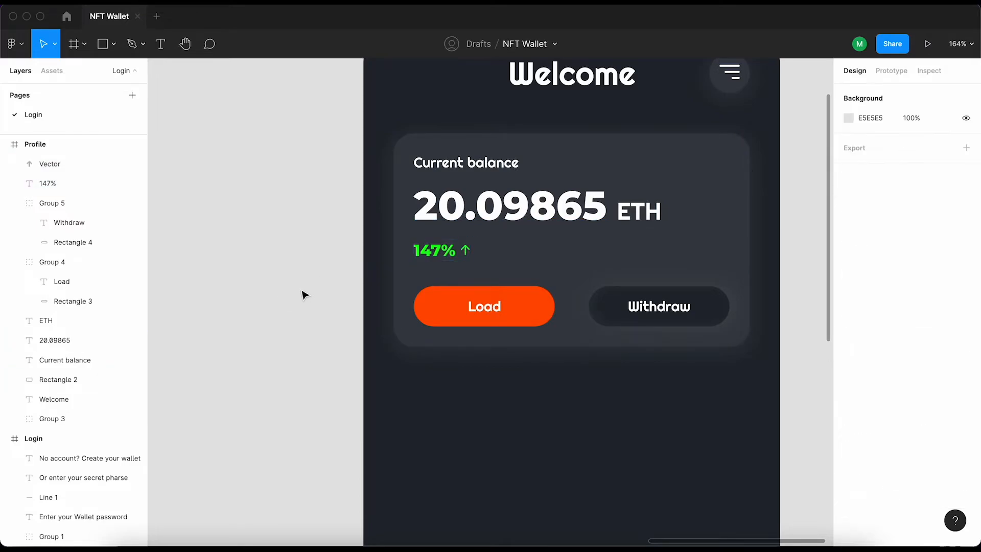
Move the Load and Withdraw buttons together up to 146 below the balance card's upper edge
left_click(521, 320)
left_click(654, 312, "shift")
key("Down")
key("Down")
key("Down")
key("Down")
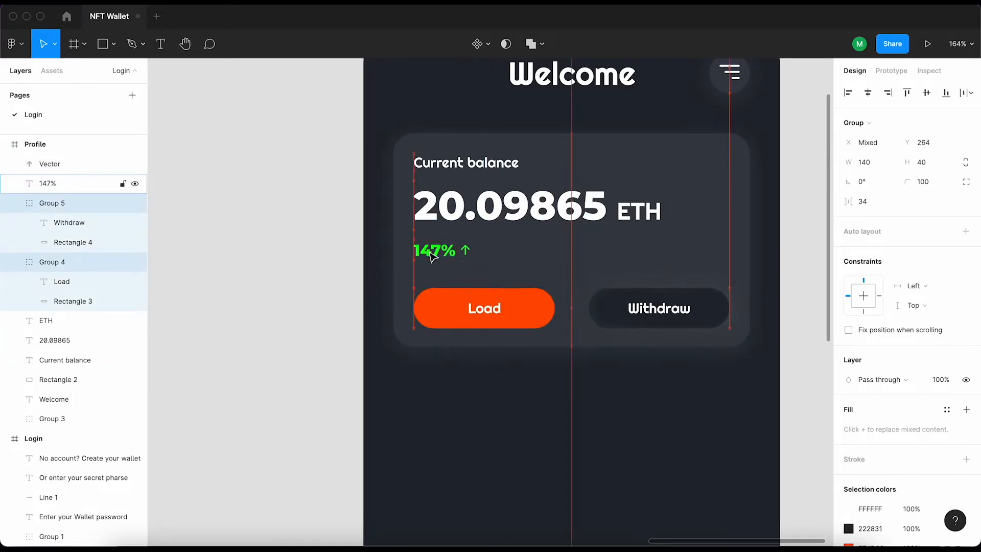
key("shift+Up")
Reduce the balance card rectangle's height to 206, leaving a margin of 20 below the buttons
left_click(490, 324)
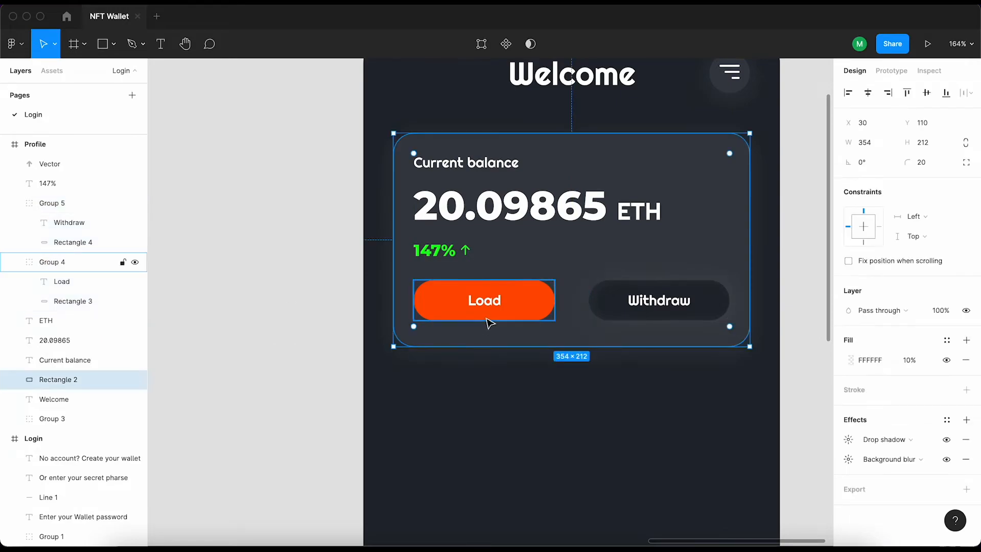
key("Down")
key("Down")
key("Down")
key("Down")
key("Down")
key("Down")
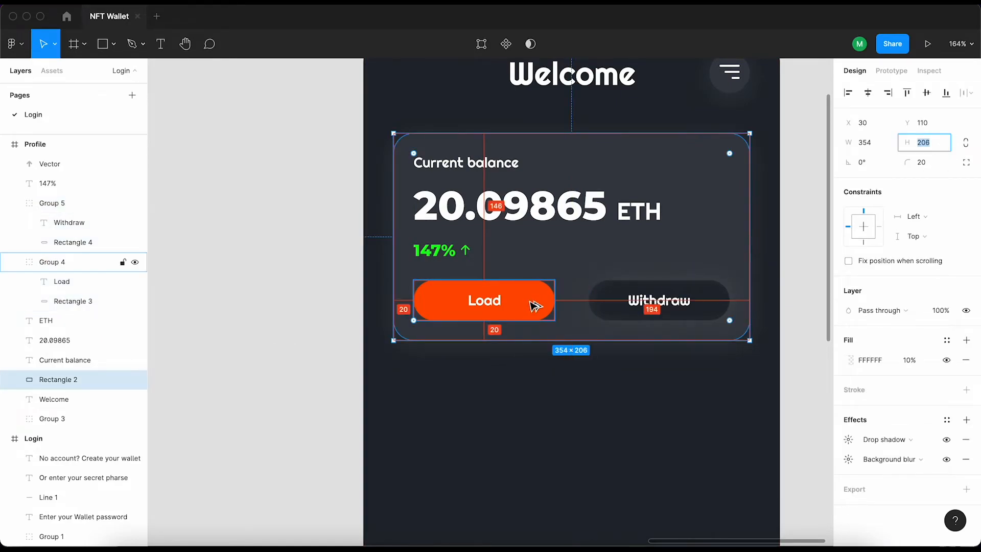
left_click(262, 298)
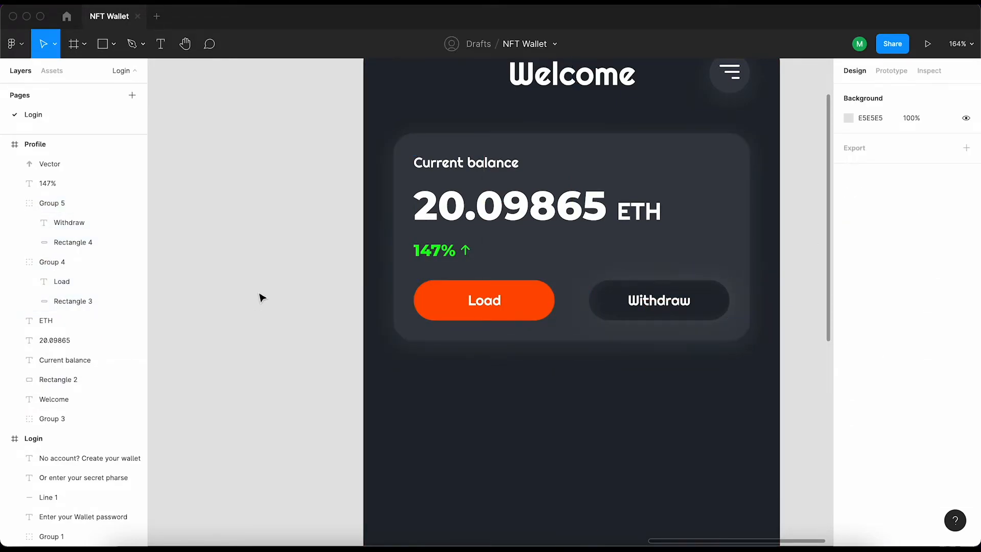
Set the fill opacity of the "Current balance" text to 70%
left_click(65, 360)
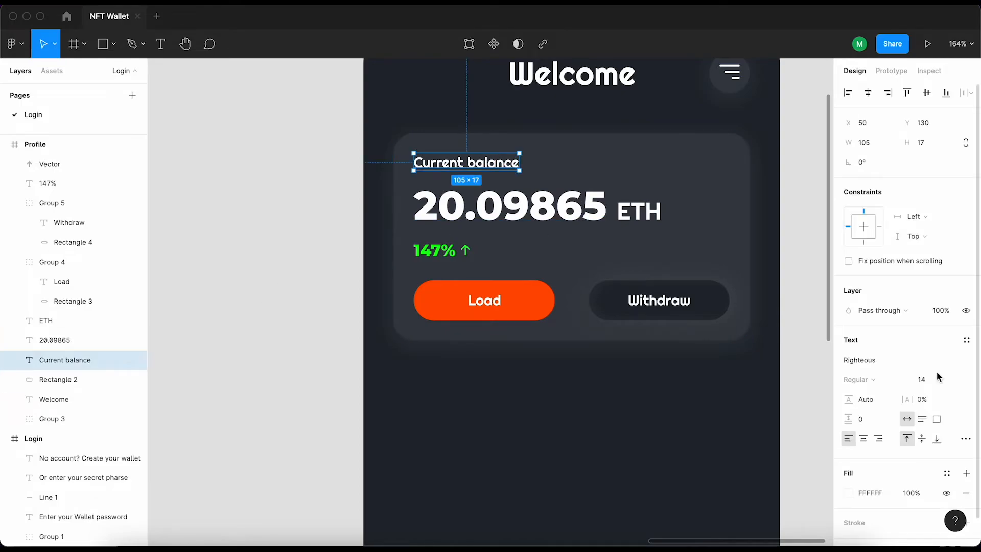
left_click(913, 492)
type("70")
key("Return")
type("80")
key("Return")
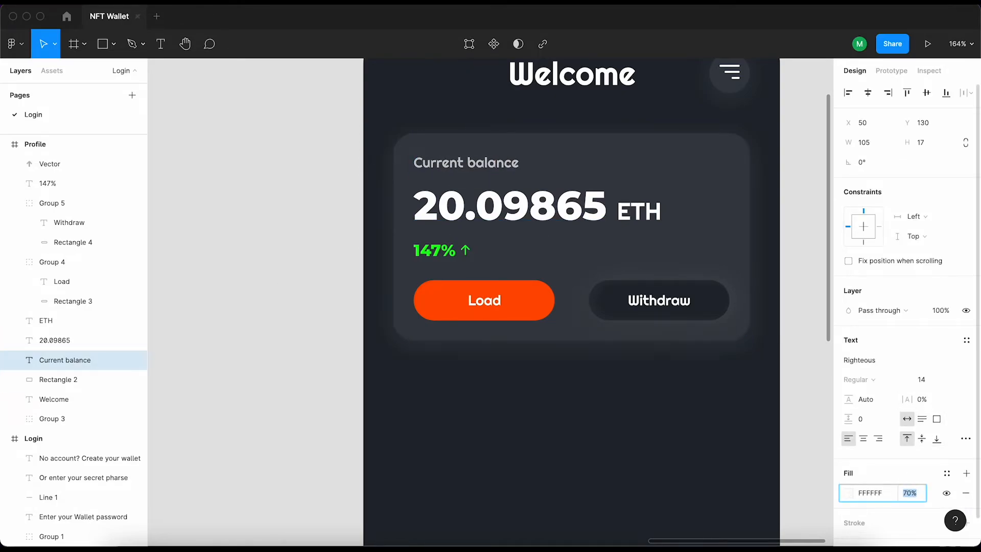
left_click(240, 357)
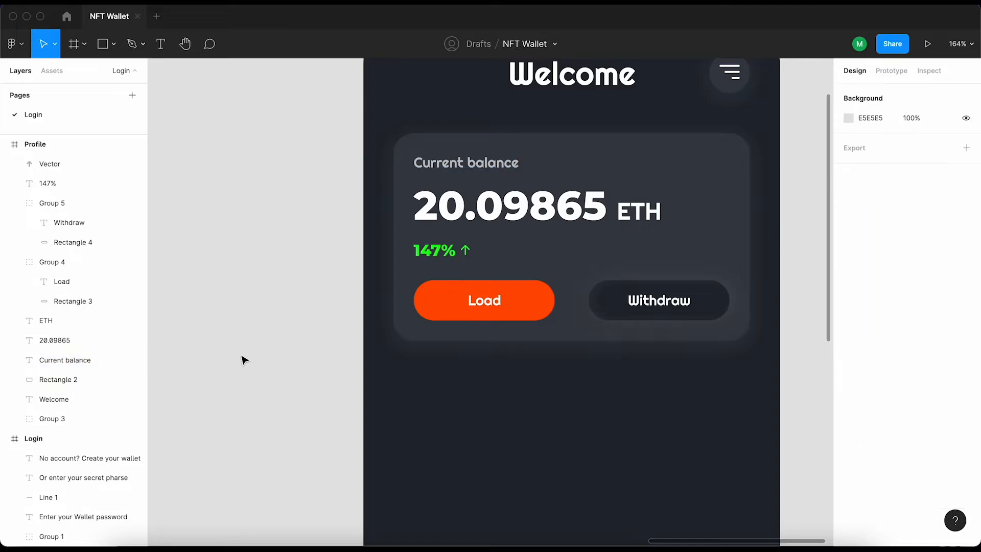
Set the Load button rectangle's width to 100 and centre its label on it horizontally and vertically
scroll(256, 362, "down", 5)
scroll(258, 361, "down", 1)
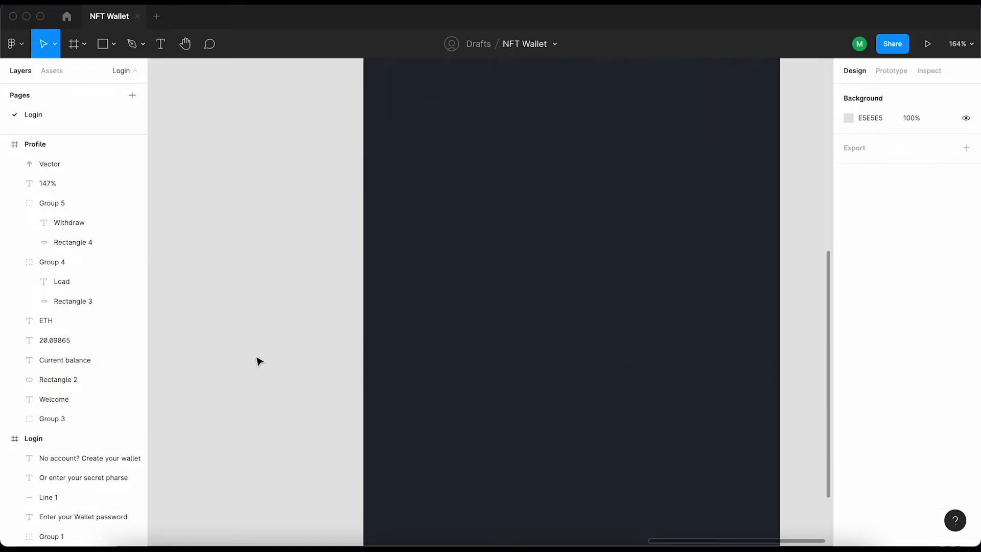
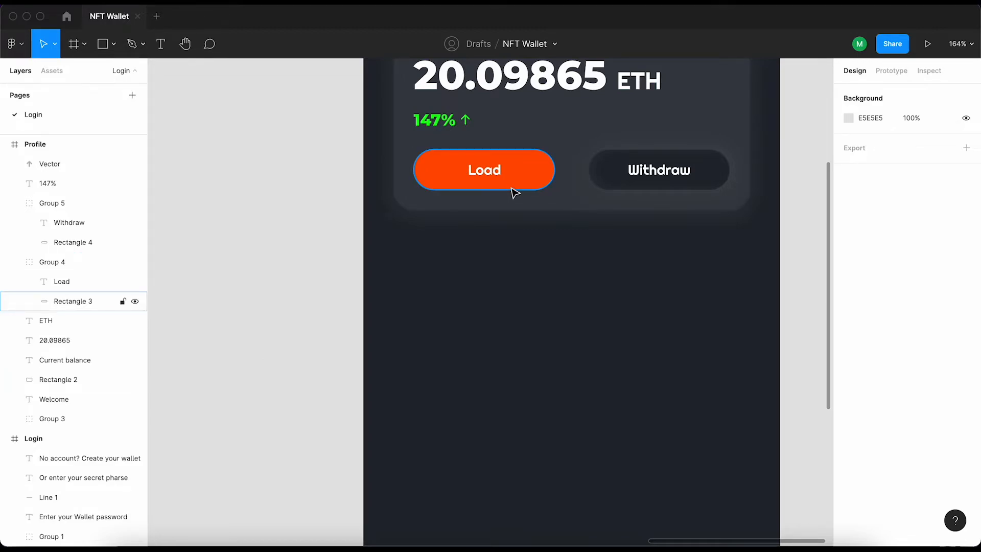
left_click(616, 181)
left_click(521, 179, "super")
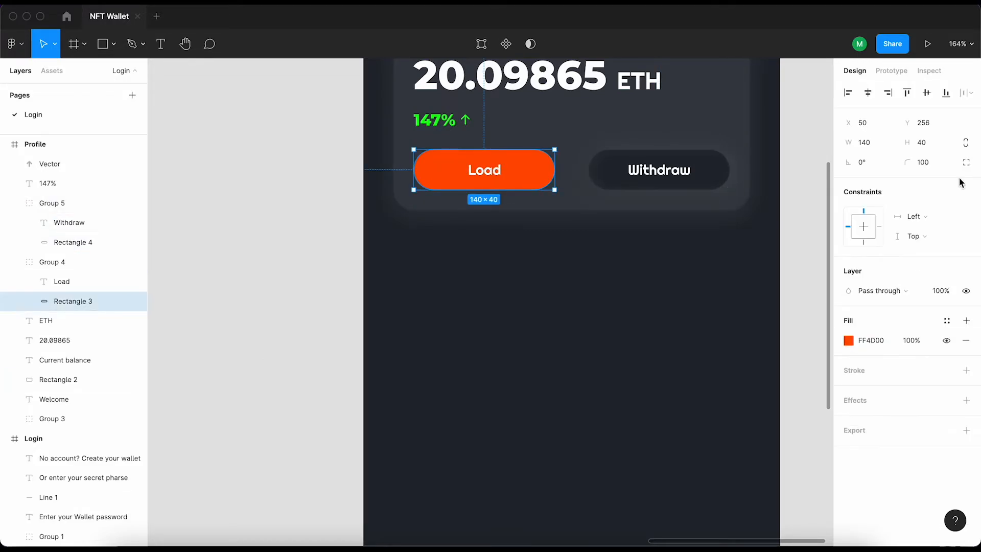
left_click(880, 142)
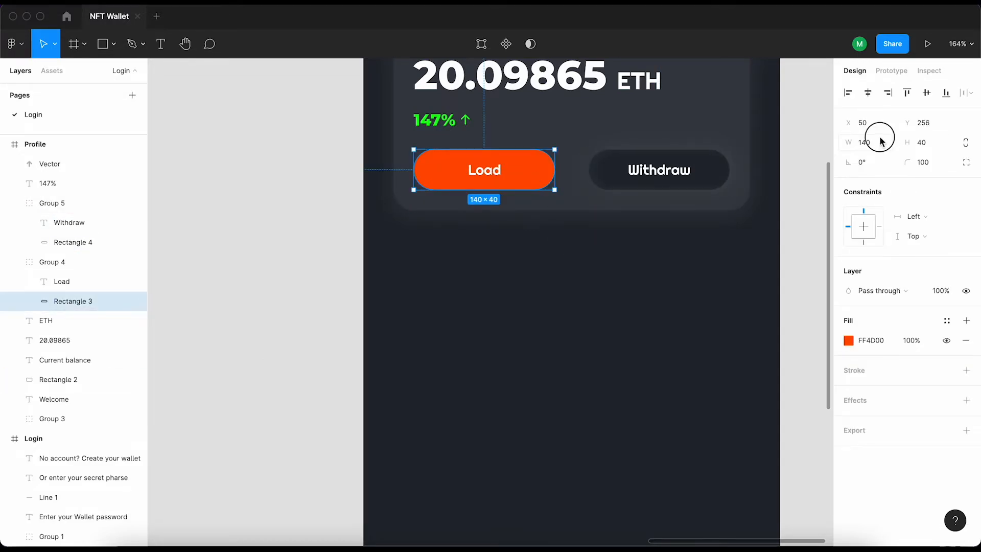
type("10")
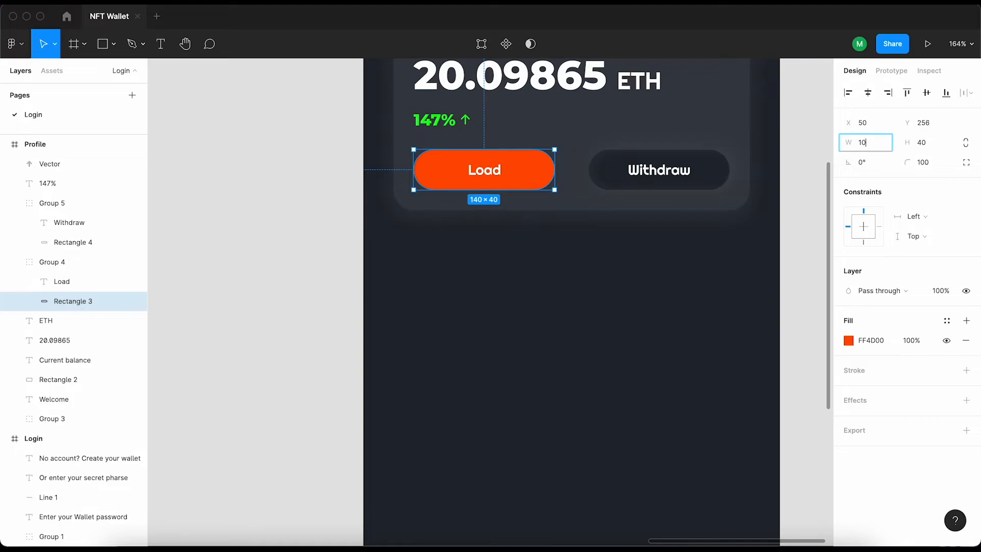
type("0")
key("Return")
left_click(484, 169, "shift")
left_click(868, 93)
left_click(927, 94)
left_click(588, 213)
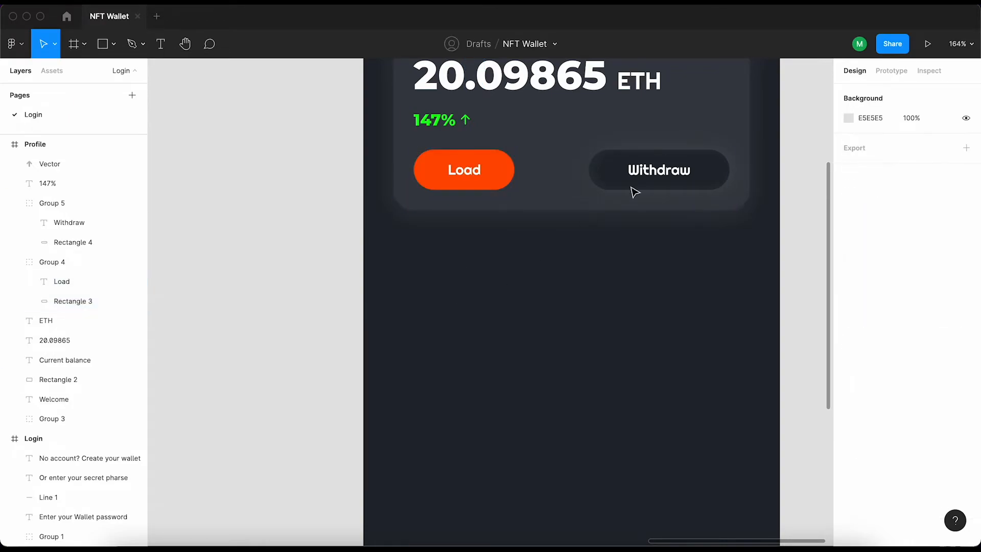
Move the Withdraw button closer to Load and make its rectangle 100 wide with the label centred on it
left_click_drag(656, 175, 614, 175)
left_click(607, 250)
left_click(675, 166, "super")
type("1")
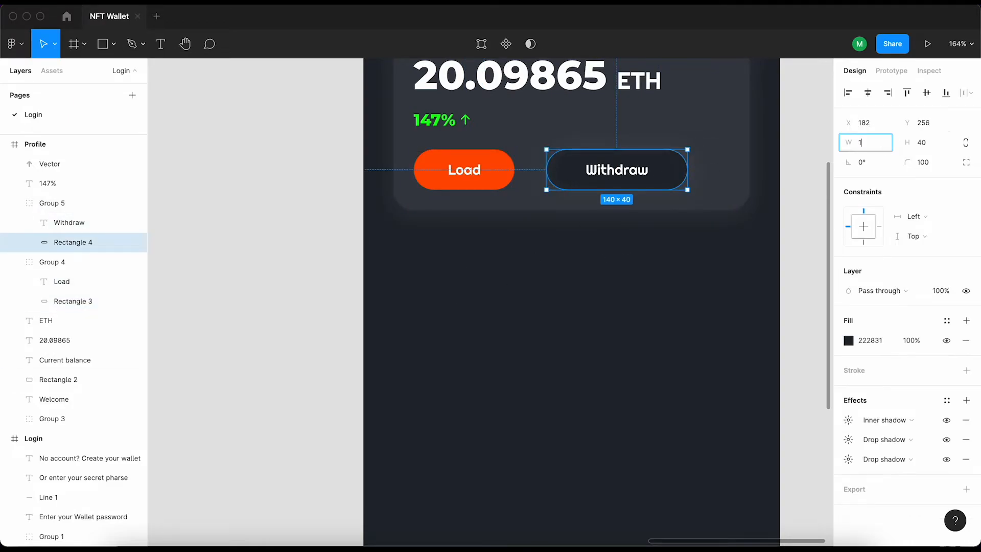
type("00")
key("Return")
left_click(606, 172, "shift")
left_click(867, 93)
left_click(926, 93)
left_click(614, 272)
Duplicate the Withdraw button to its right and set the horizontal spacing between all three buttons to 10
left_click_drag(627, 174, 709, 183)
left_click(583, 184, "shift")
left_click(483, 179, "shift")
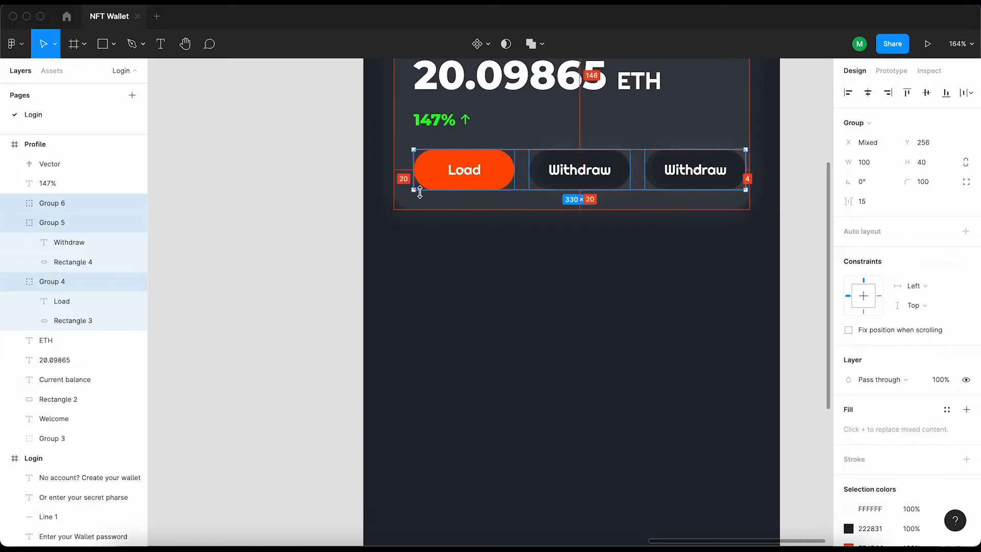
type("10")
key("Return")
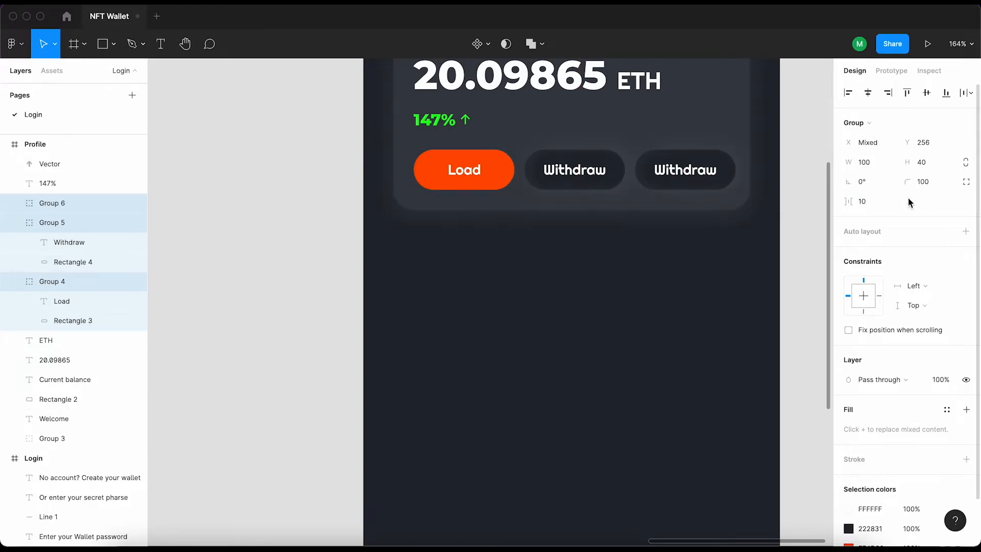
left_click(799, 206)
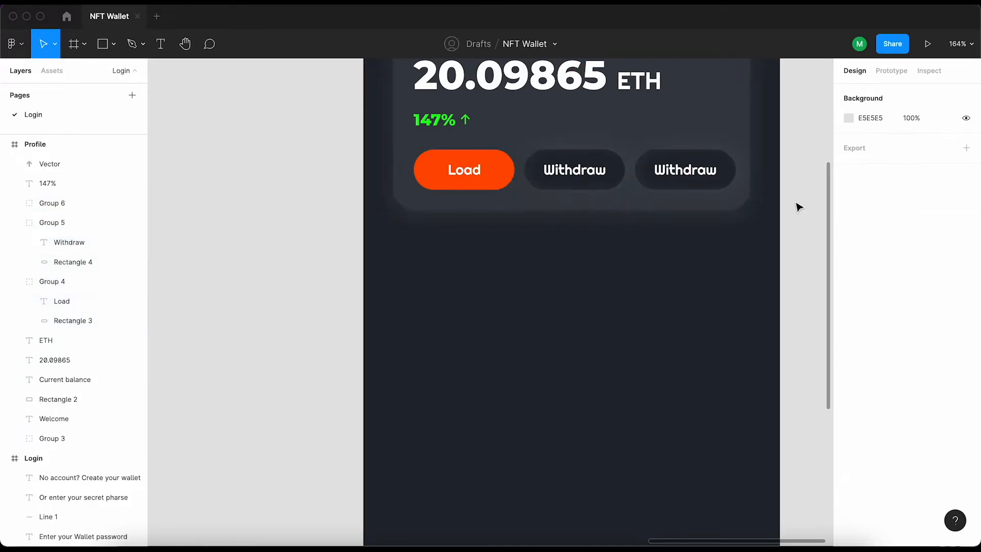
Change the duplicated button's label to "Swap" and centre it horizontally on its rectangle
double_click(696, 168)
type("A")
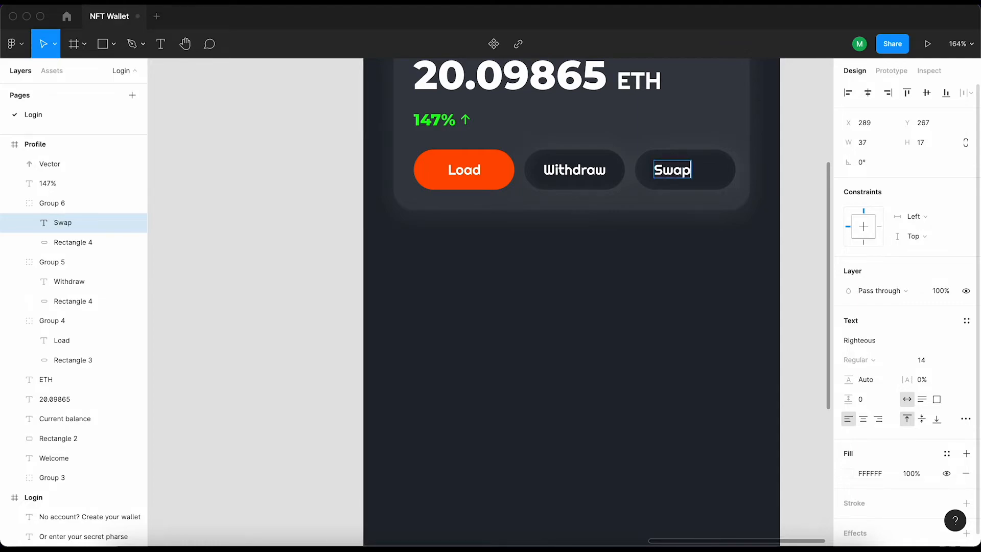
left_click(731, 177, "shift")
left_click(868, 93)
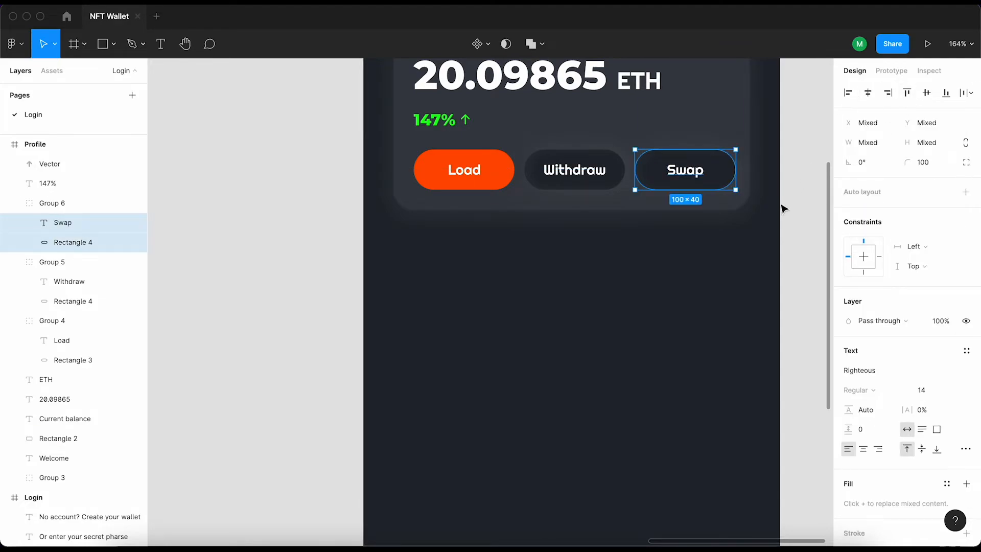
left_click(782, 206)
Exchange the positions of the Withdraw and Swap buttons so that Swap sits in the middle of the row
left_click(677, 180)
left_click(587, 175, "shift")
left_click_drag(575, 169, 680, 179)
left_click(800, 193)
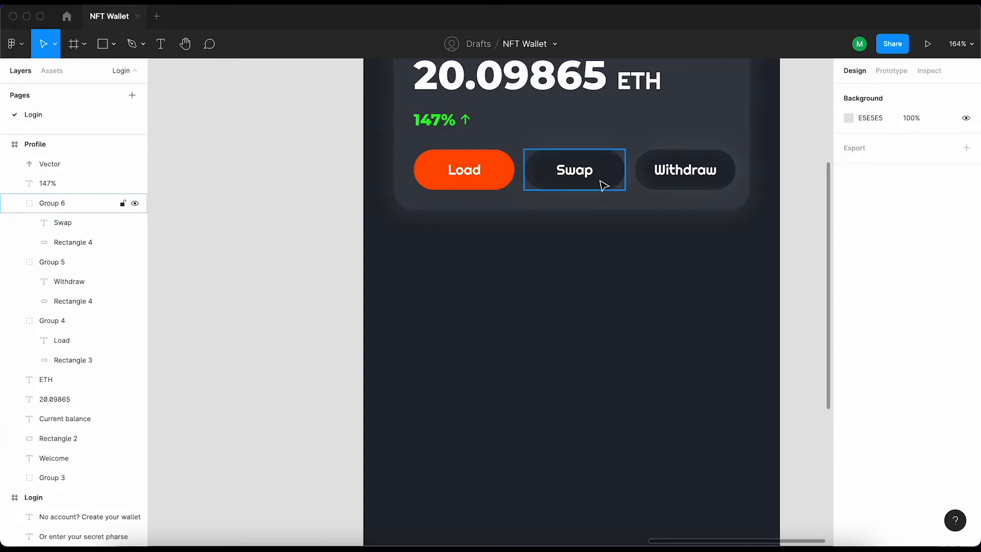
Try a white FFFFFF fill on the Withdraw button's rectangle and undo it
double_click(682, 185)
type("FFFFFF")
key("Return")
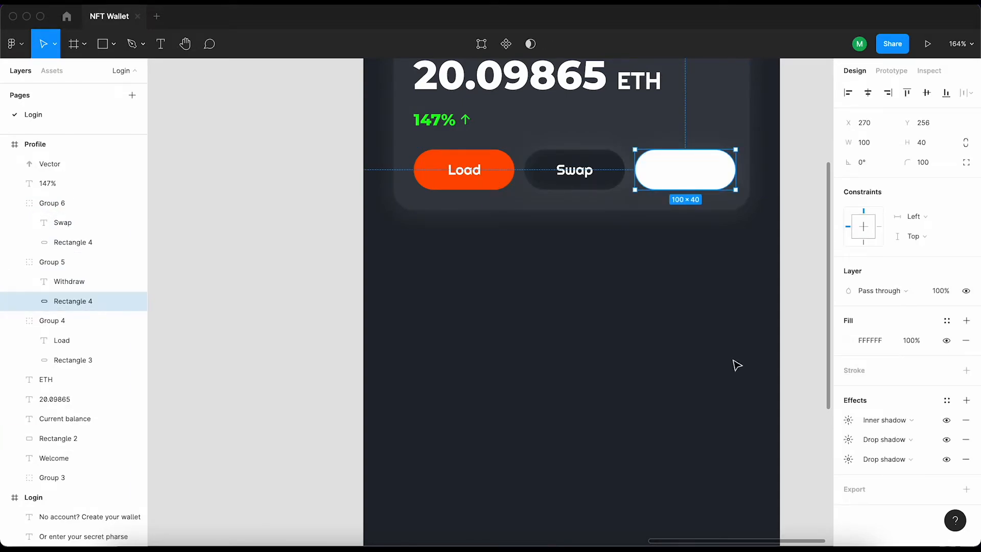
key("super+z")
left_click(804, 219)
Try shifting the Load, Swap and Withdraw buttons together 3 to the left, and move them back
left_click(491, 176)
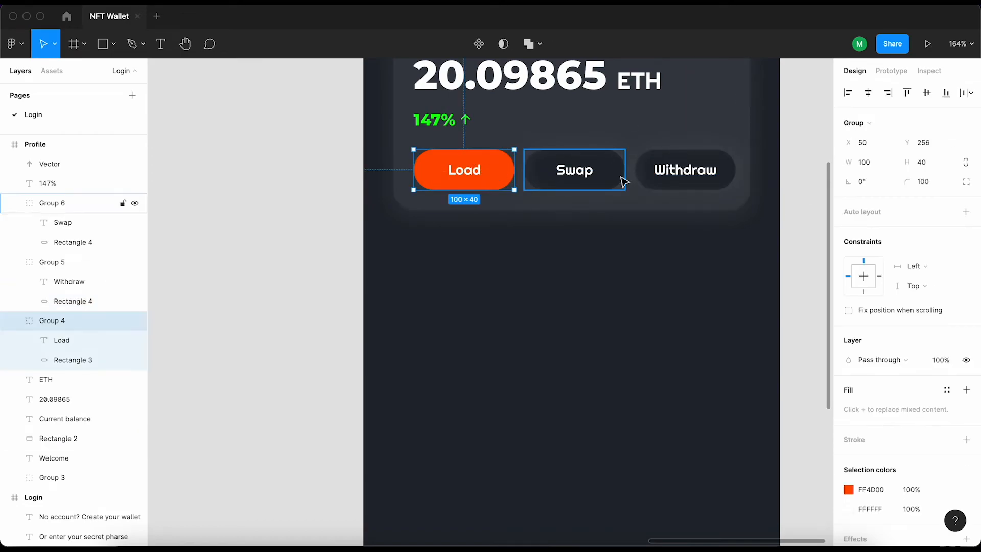
left_click(616, 178, "shift")
left_click(702, 183, "shift")
key("alt")
key("Left")
key("Left")
key("Left")
key("alt")
key("alt")
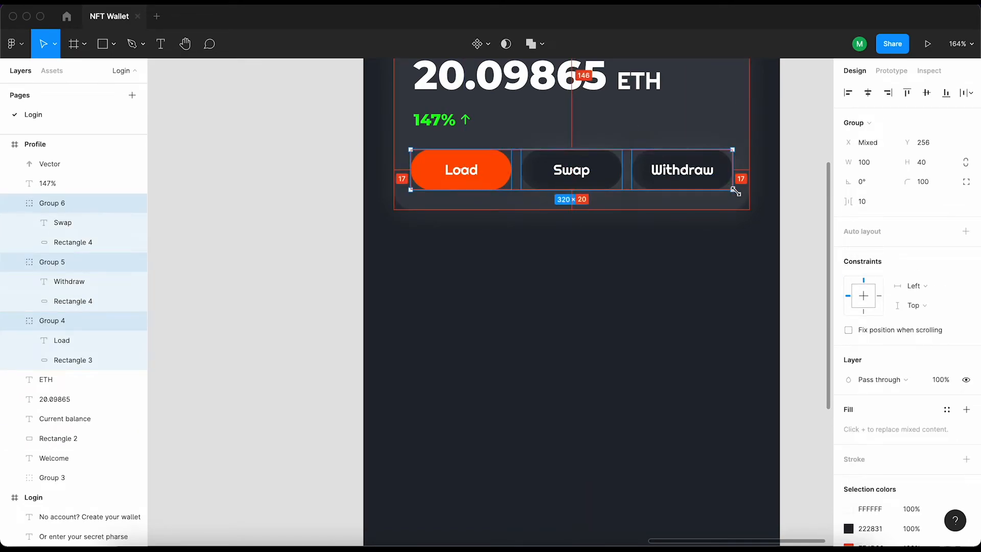
key("Right")
key("Right")
key("Right")
Set the horizontal spacing between the Load, Swap and Withdraw buttons to 7
left_click(863, 201)
type("8")
key("Return")
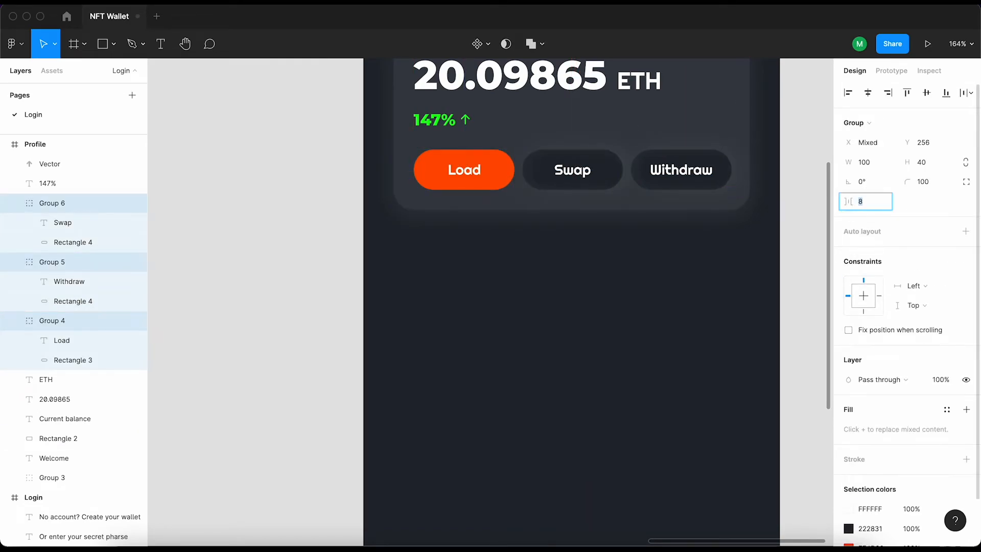
type("7")
key("Return")
key("alt")
left_click(287, 204)
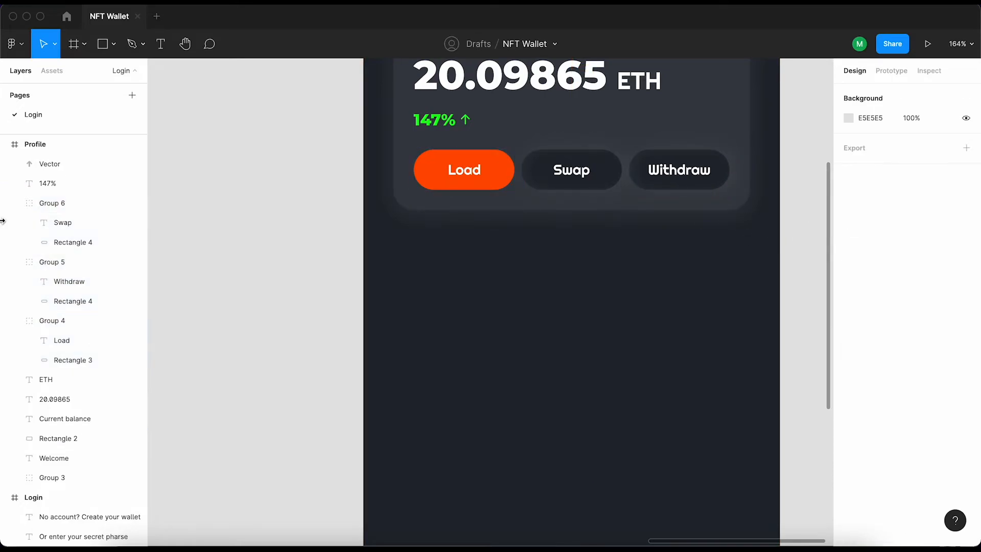
Set the height of the Load, Swap and Withdraw button rectangles to 35
left_click(463, 174, "super")
left_click(591, 184, "shift")
left_click(679, 173, "shift")
left_click(924, 142)
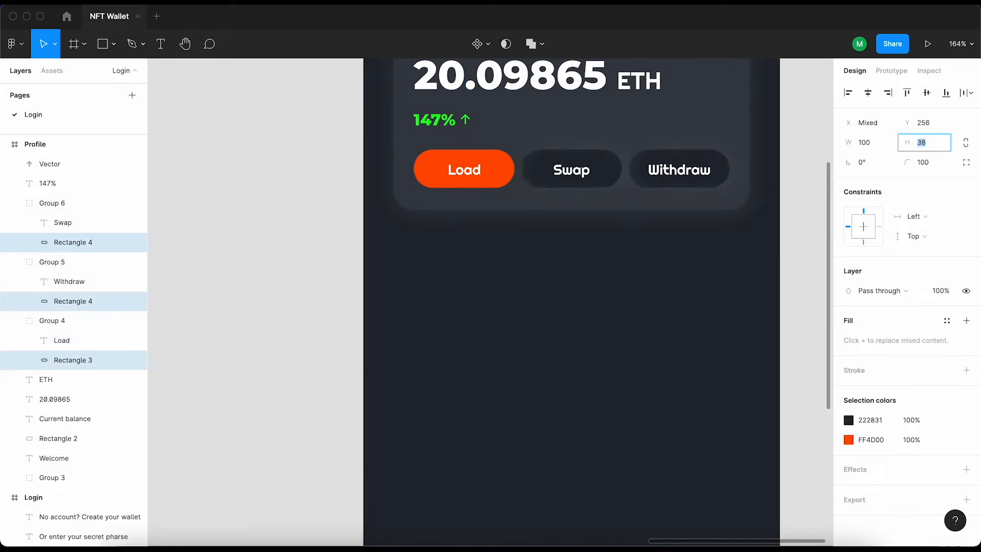
Vertically re-centre the Withdraw, Swap and Load labels on their button rectangles
left_click(663, 182)
key("Return")
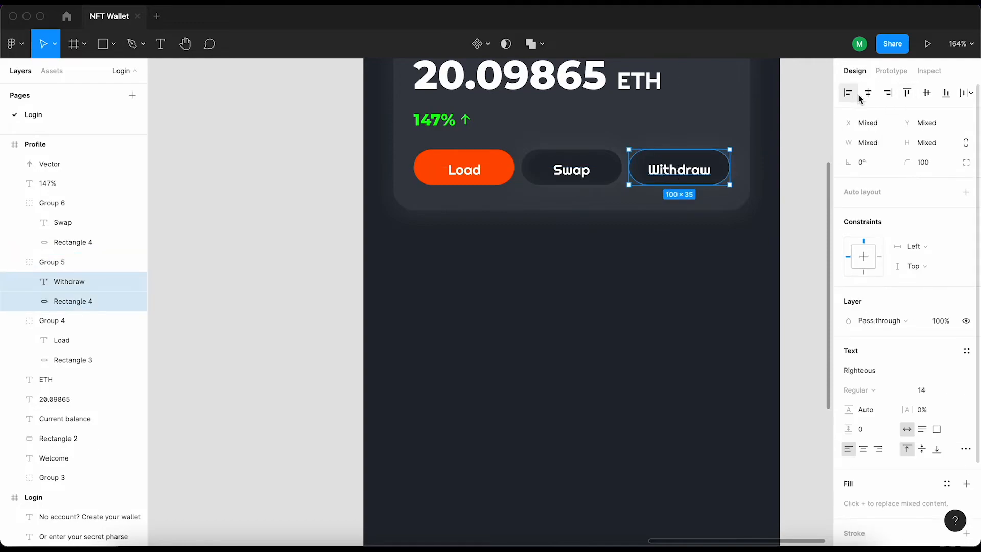
left_click(925, 93)
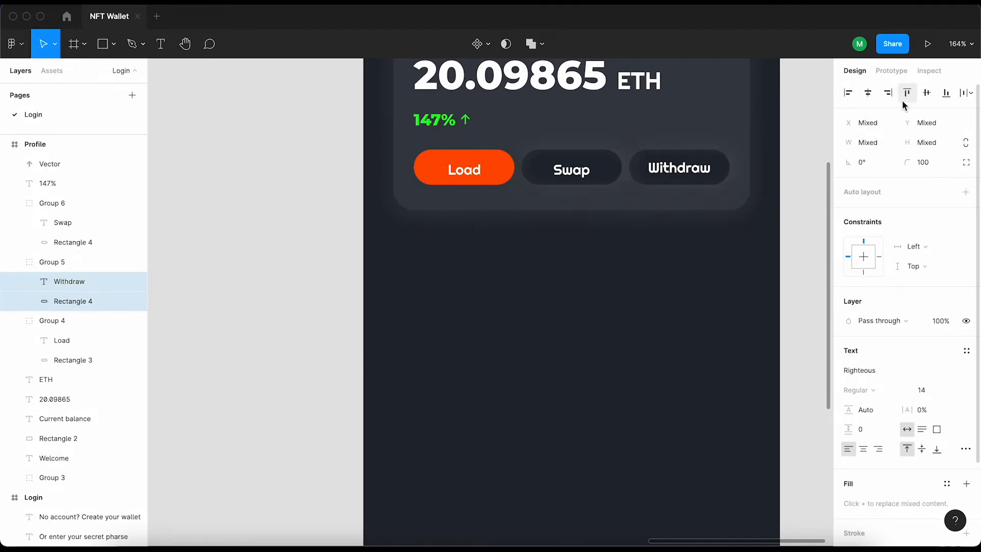
left_click(819, 195)
left_click(595, 169)
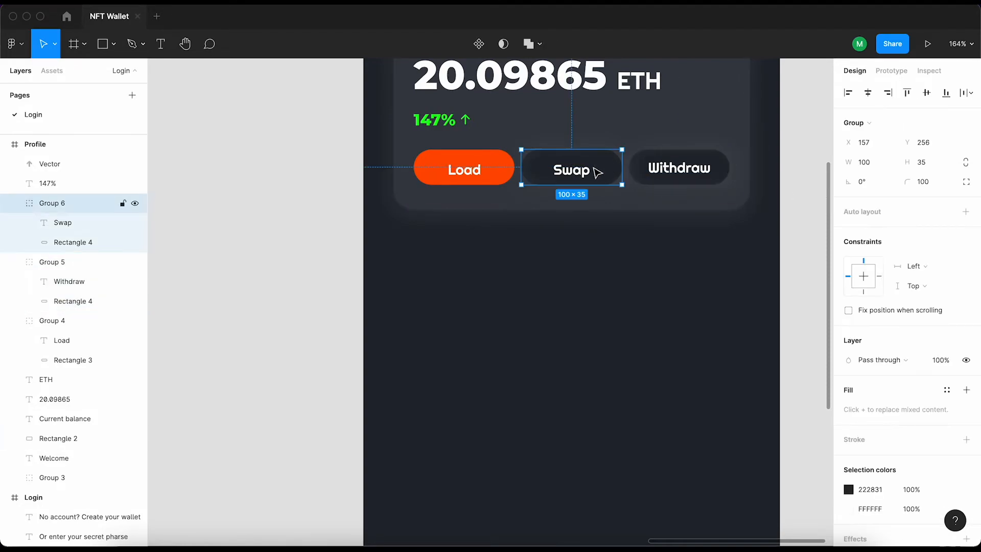
key("Return")
left_click(926, 93)
left_click(808, 128)
left_click(449, 171)
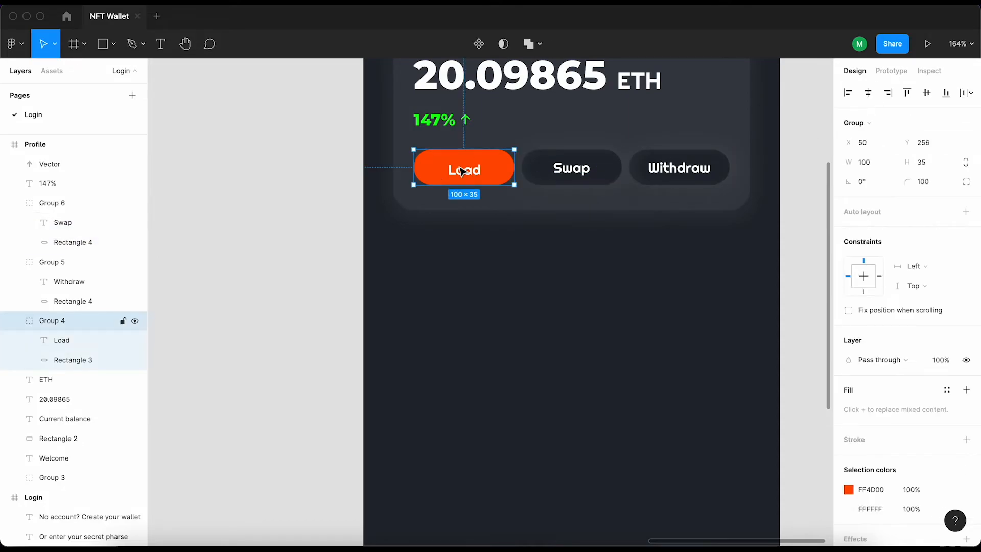
key("Return")
scroll(727, 185, "up", 3)
left_click(764, 322)
scroll(664, 296, "right", 1)
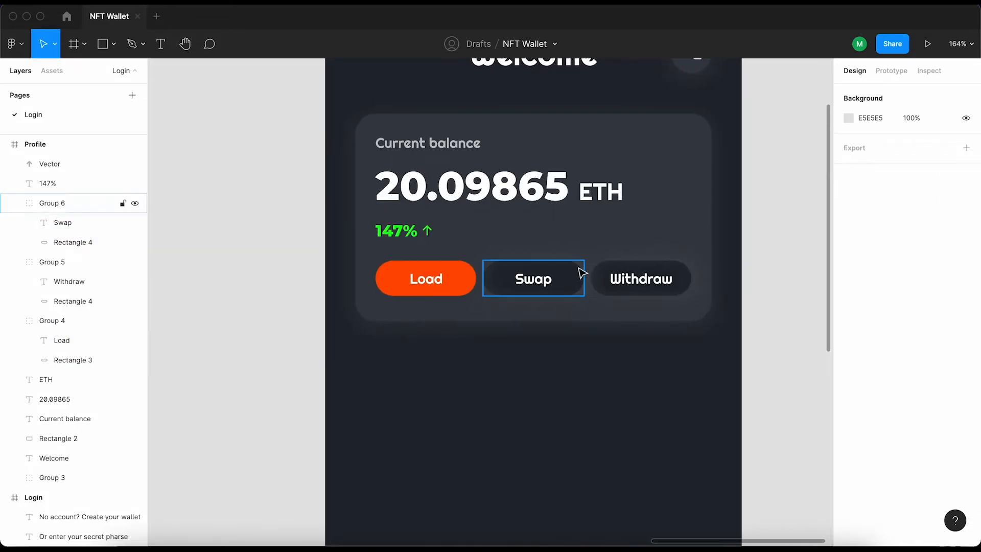
Try the teal colour 00ADB5 on the Swap button's rectangle and undo it
left_click(581, 278)
key("Return")
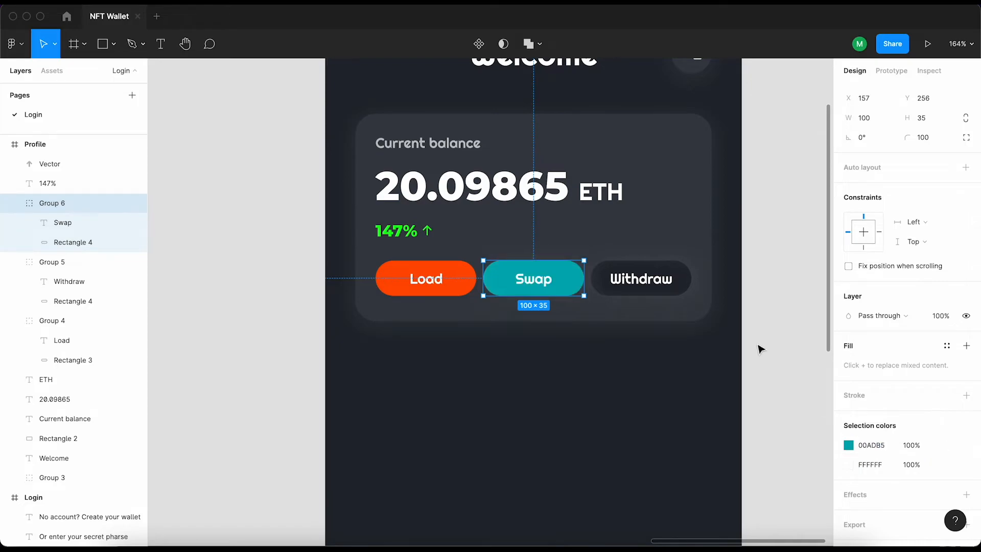
key("super+z")
Change the Withdraw button's background colour to teal 00ADB5
left_click(659, 284)
left_click(879, 445)
type("00ADB5")
key("Return")
left_click(806, 335)
Change the middle button's label to "Exchange" and centre it horizontally on its rectangle
scroll(439, 287, "down", 2)
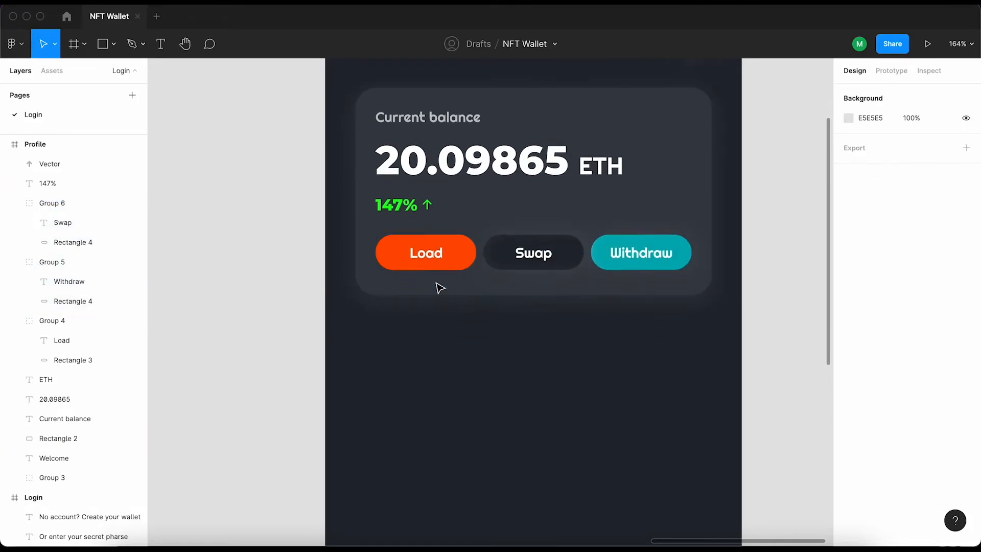
double_click(540, 220)
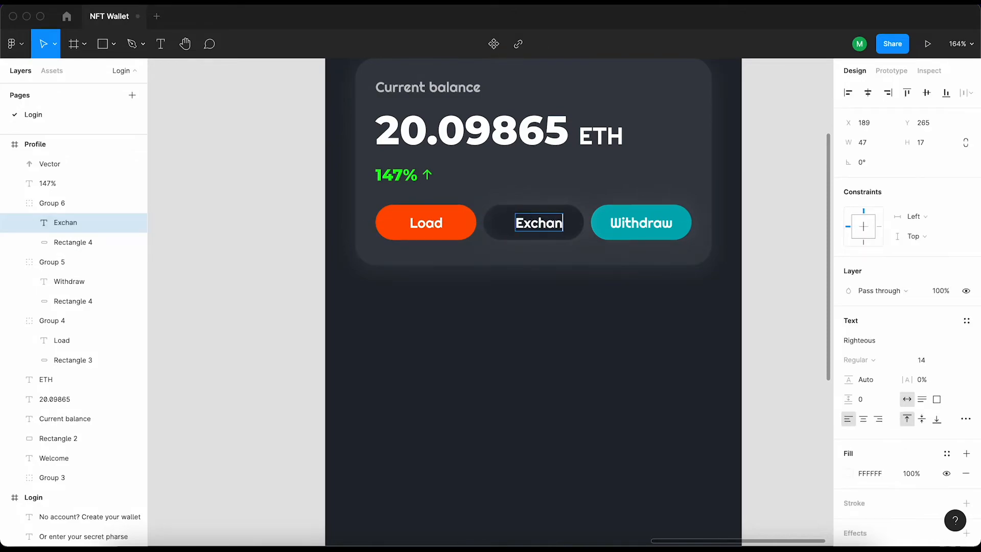
left_click(778, 250)
scroll(512, 230, "up", 1)
left_click(525, 227, "super")
left_click(505, 229, "shift")
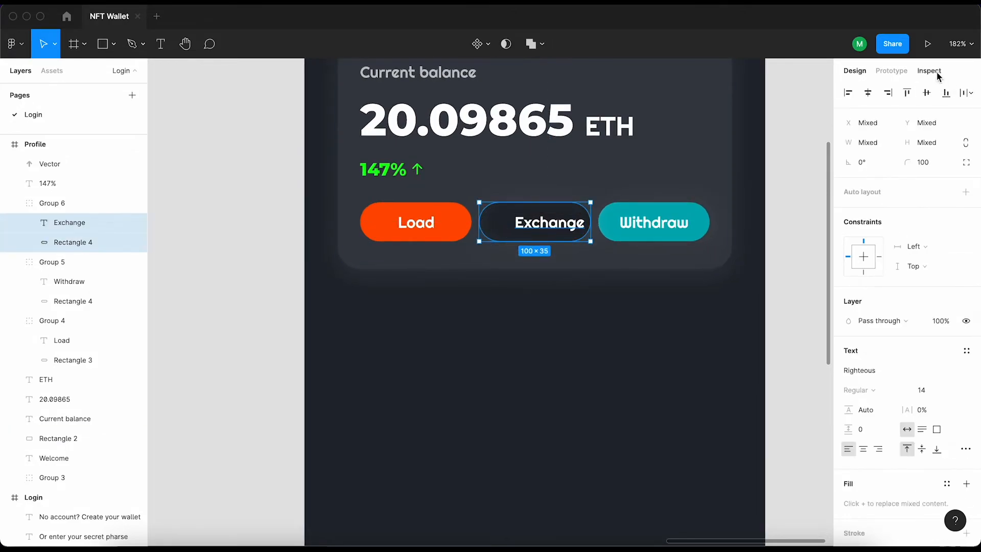
left_click(867, 93)
Reduce the balance card rectangle's height to 201 to tighten the margin below the button row
left_click(562, 224)
left_click(654, 222, "shift")
left_click(416, 222, "shift")
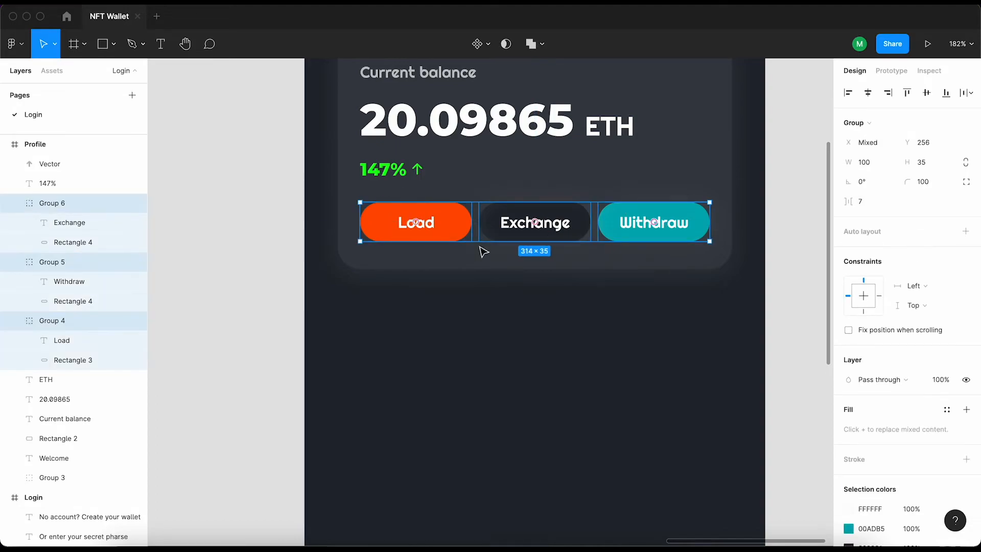
left_click(487, 271)
left_click(923, 142)
type("201")
key("Return")
left_click(420, 236)
left_click(790, 271)
Move the entire balance card with its texts and buttons up by 10 towards the Welcome header
scroll(511, 245, "down", 2)
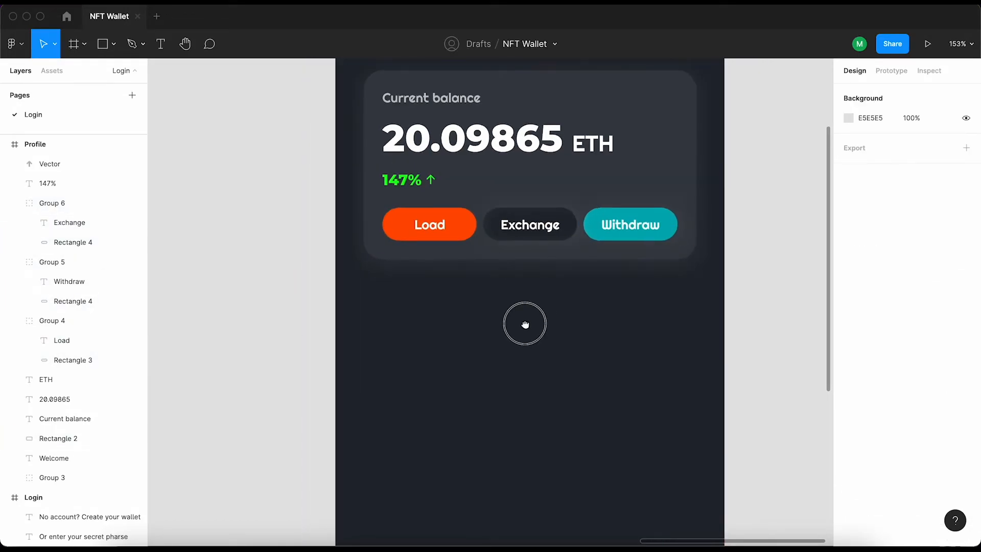
left_click_drag(525, 324, 480, 402)
left_click_drag(254, 144, 623, 347)
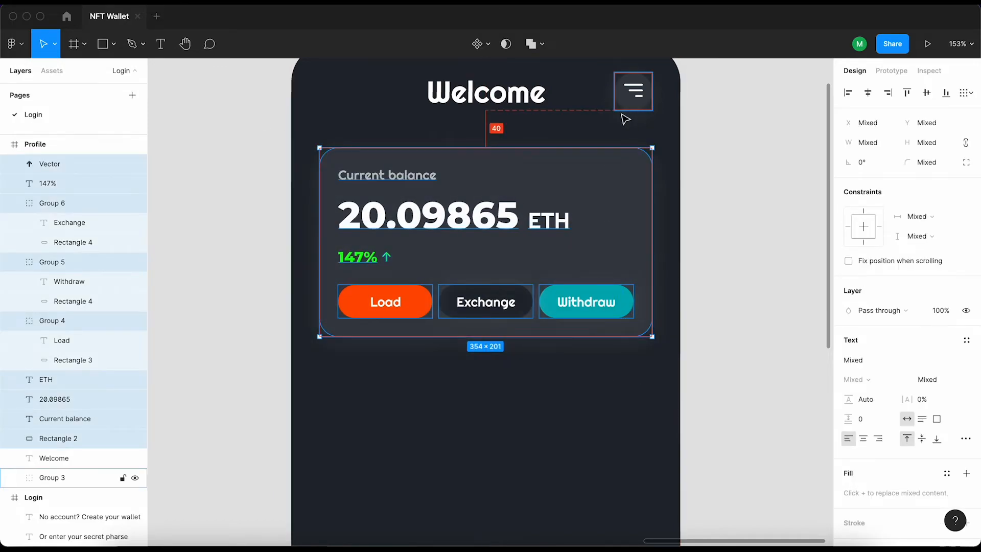
key("shift+Up")
left_click(763, 230)
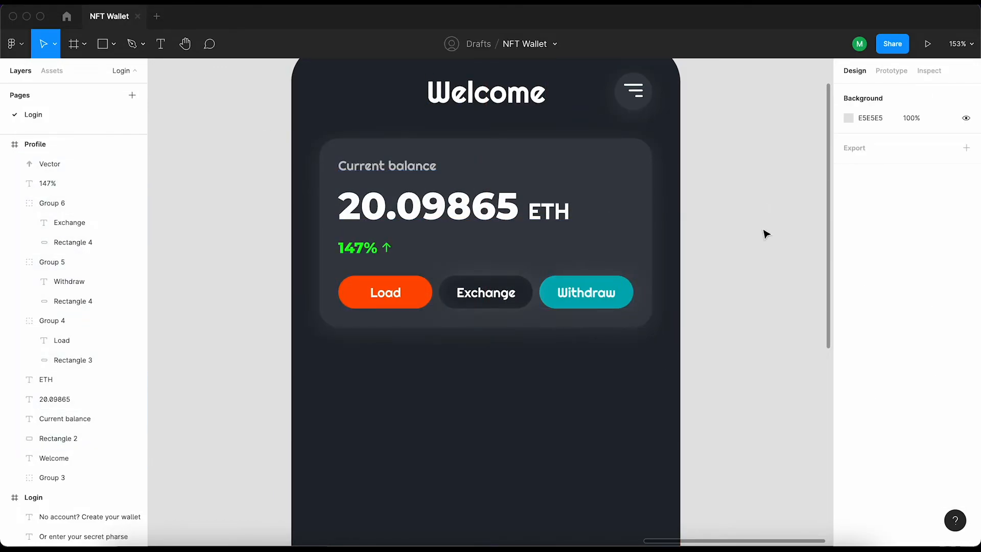
Add the white text label "Your NFT's" below the balance card in the Profile frame
scroll(767, 232, "down", 5)
key("t")
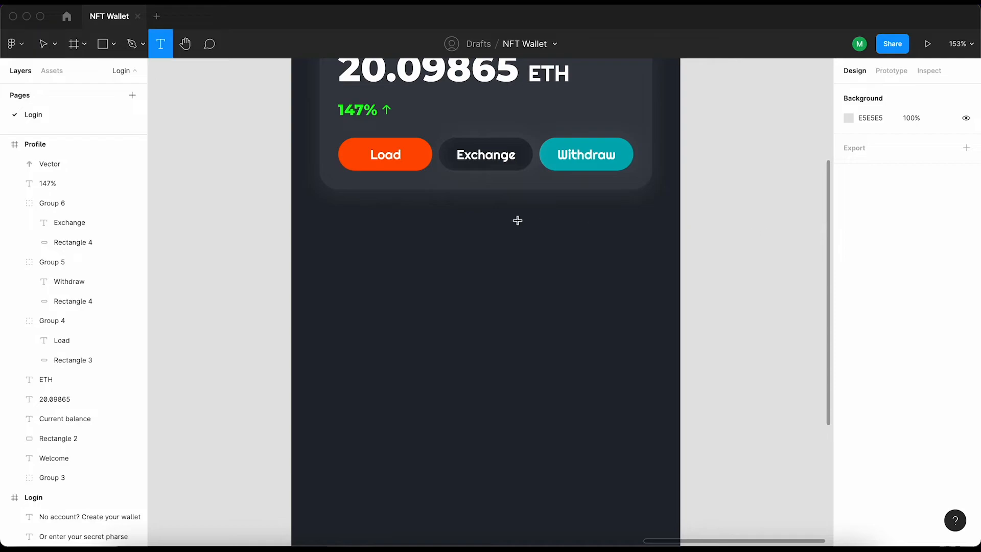
scroll(374, 219, "down", 3)
left_click(347, 149)
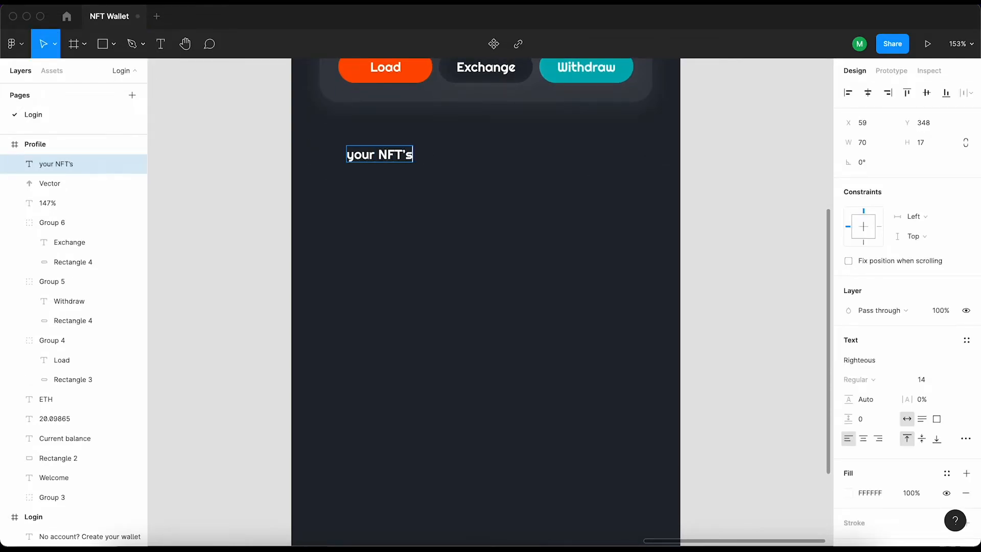
double_click(355, 155)
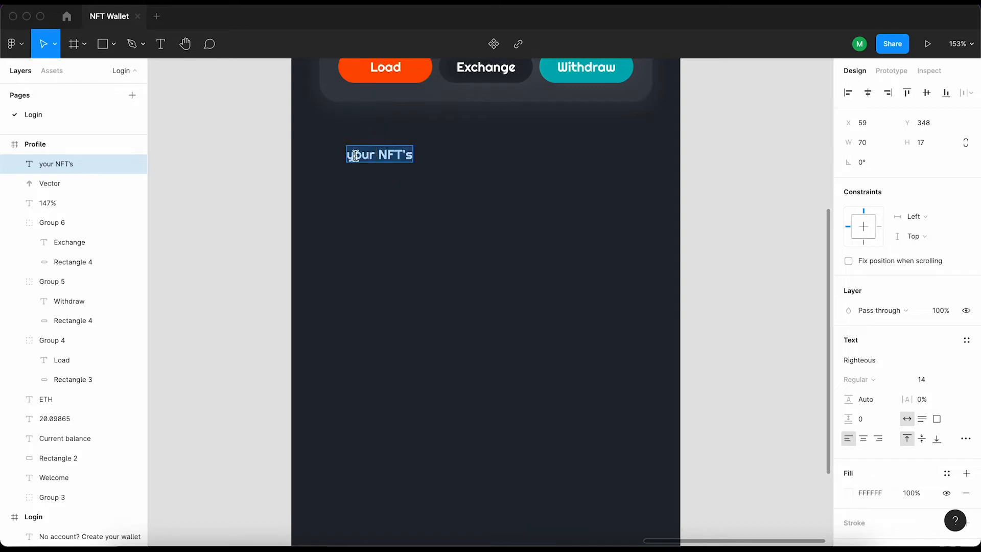
left_click(438, 197)
left_click(395, 163)
left_click(476, 212)
Duplicate the "Your NFT's" label to the right on the same line and change the copy's text to "Tokens"
left_click(368, 156)
key("super+d")
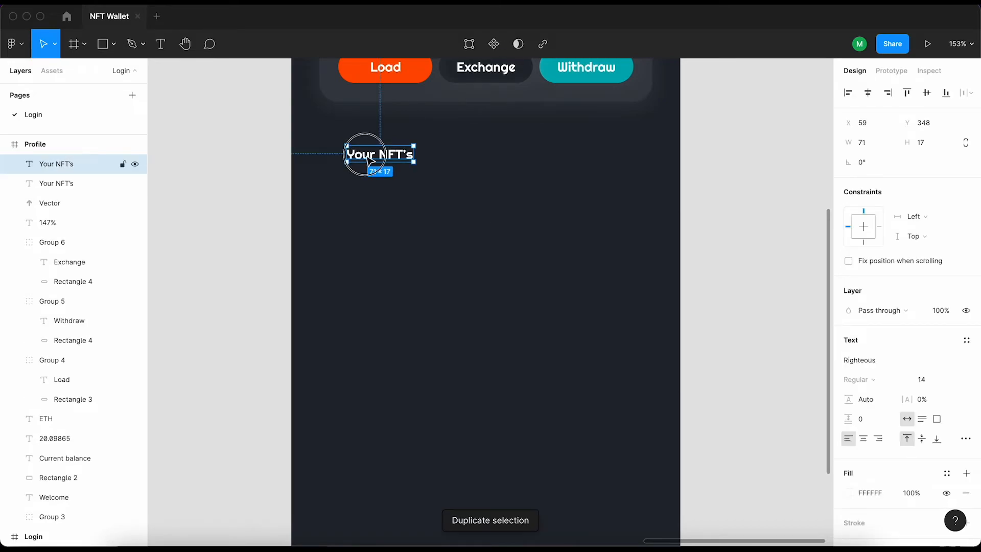
left_click_drag(369, 159, 538, 175)
key("Return")
type("Tokens")
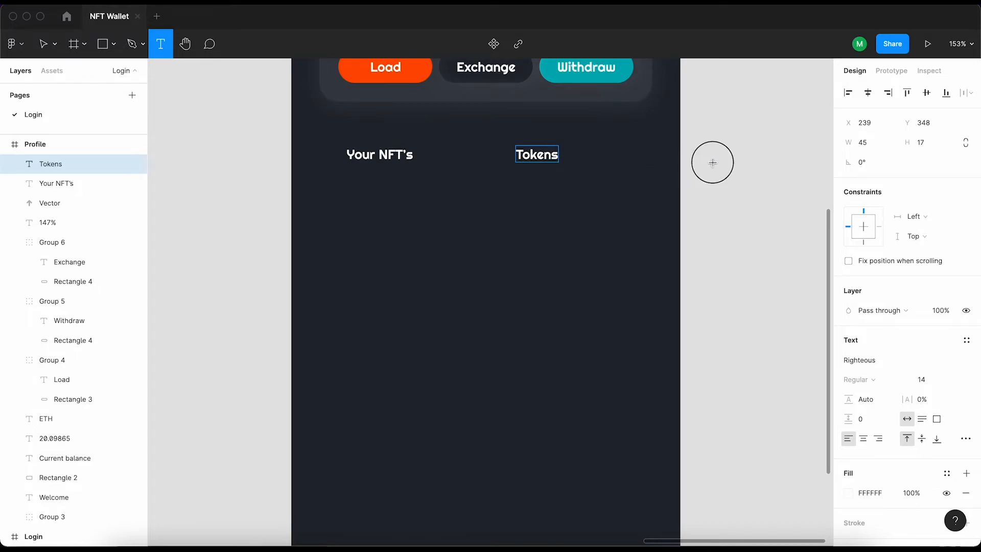
left_click(712, 163)
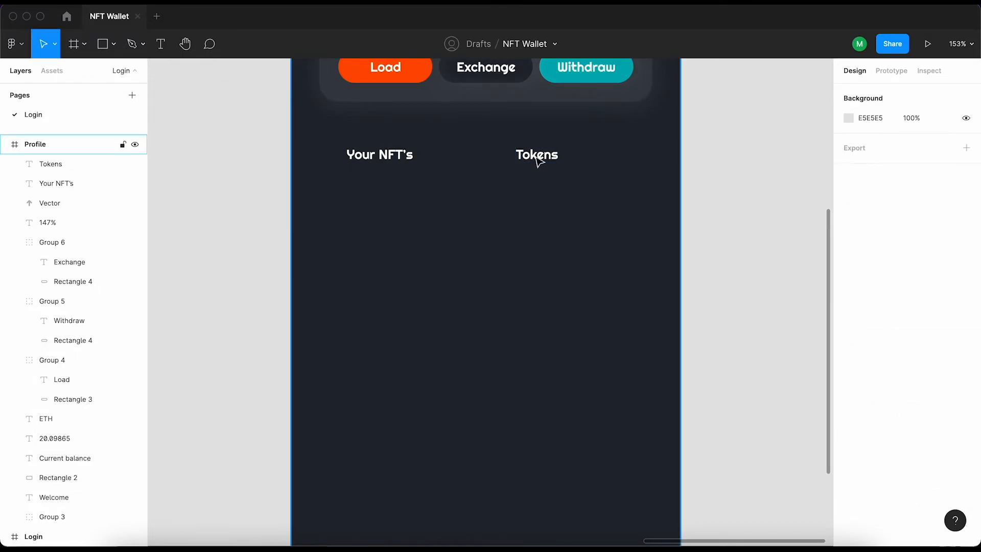
Set the font size of both the "Your NFT's" and "Tokens" labels to 16
left_click(538, 157)
left_click(381, 155, "shift")
key("Escape")
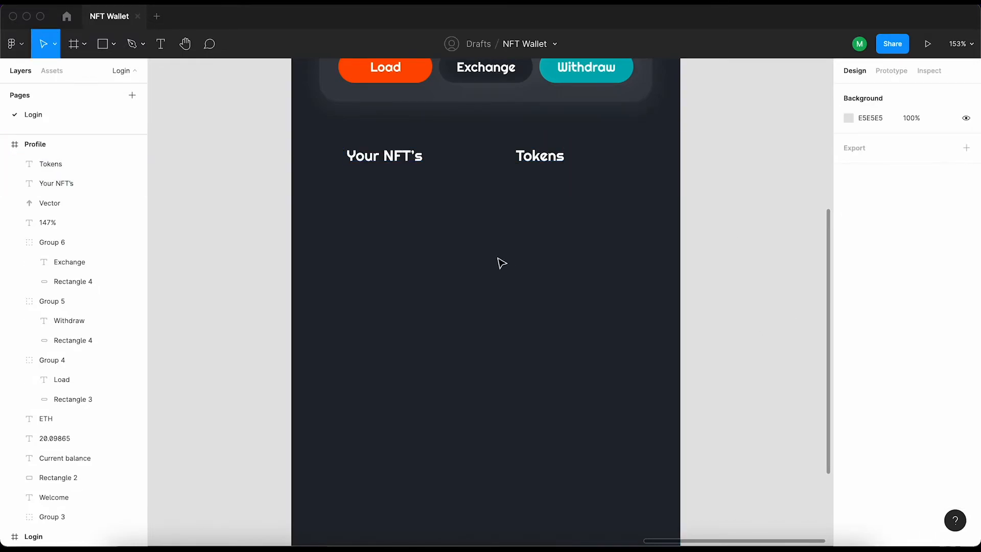
Draw a horizontal line beneath the two labels, set its width to 354 and centre it horizontally in the frame
key("l")
left_click_drag(298, 175, 673, 182)
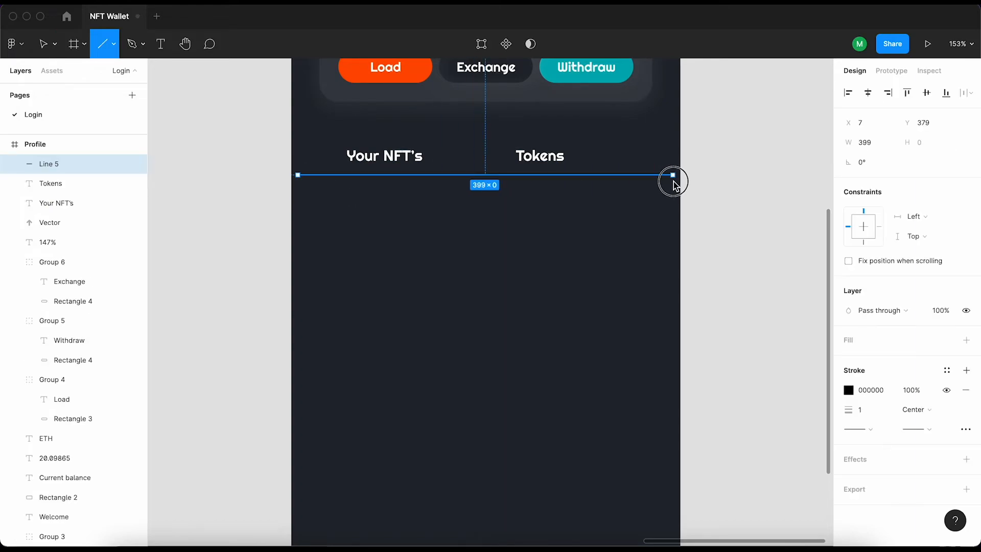
left_click(882, 145)
type("354")
key("Return")
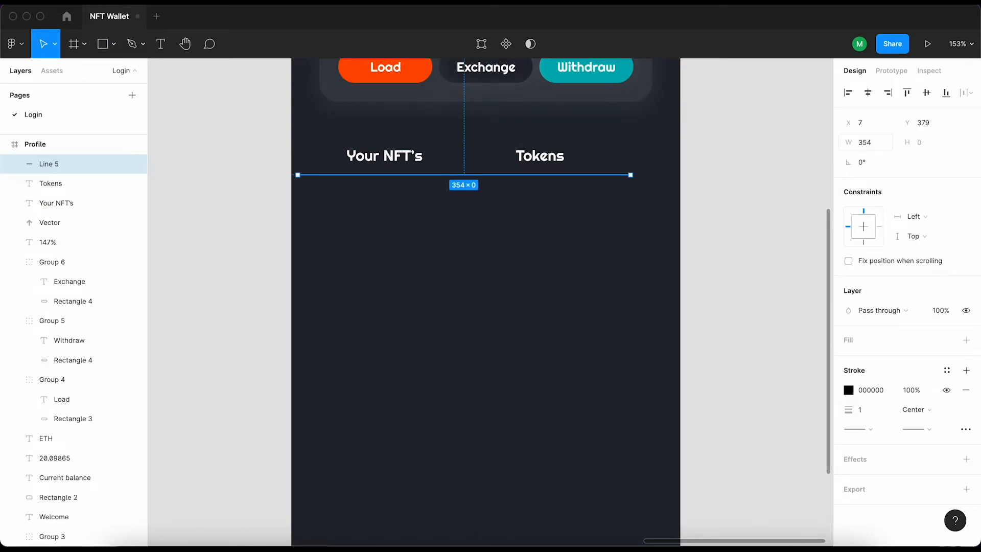
left_click(867, 93)
Set the divider line's stroke to white FFFFFF at 20% opacity
key("Return")
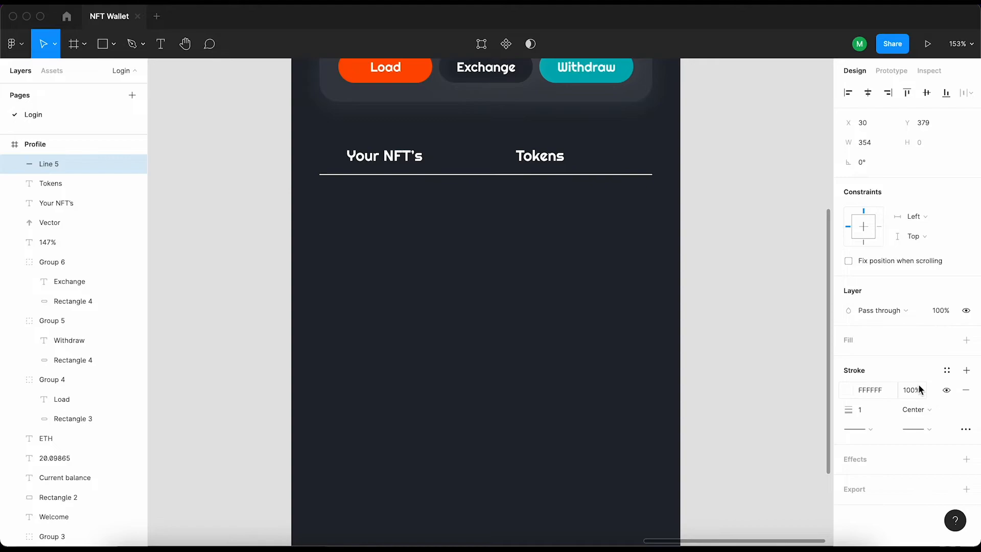
type("40")
key("Return")
left_click(909, 390)
type("20")
key("Return")
left_click(753, 204)
Duplicate the divider line, move the copy 30 down and set its width to 177
left_click(391, 161)
left_click(577, 175)
key("super+d")
key("shift+Down")
key("shift+Down")
key("shift+Down")
left_click(882, 143)
type("117")
key("Return")
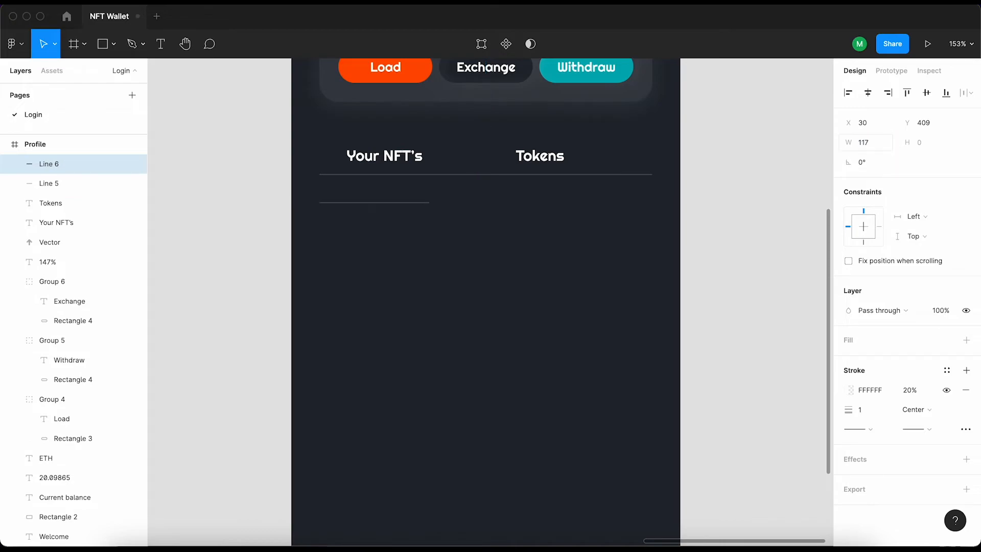
left_click(872, 141)
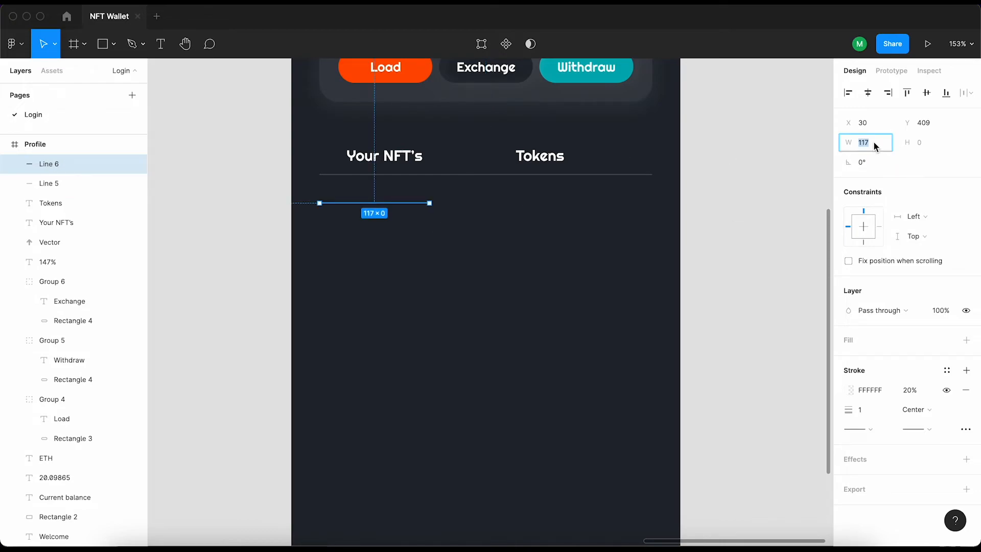
type("177")
key("Return")
key("super+d")
left_click_drag(451, 208, 619, 243)
left_click(445, 203, "shift")
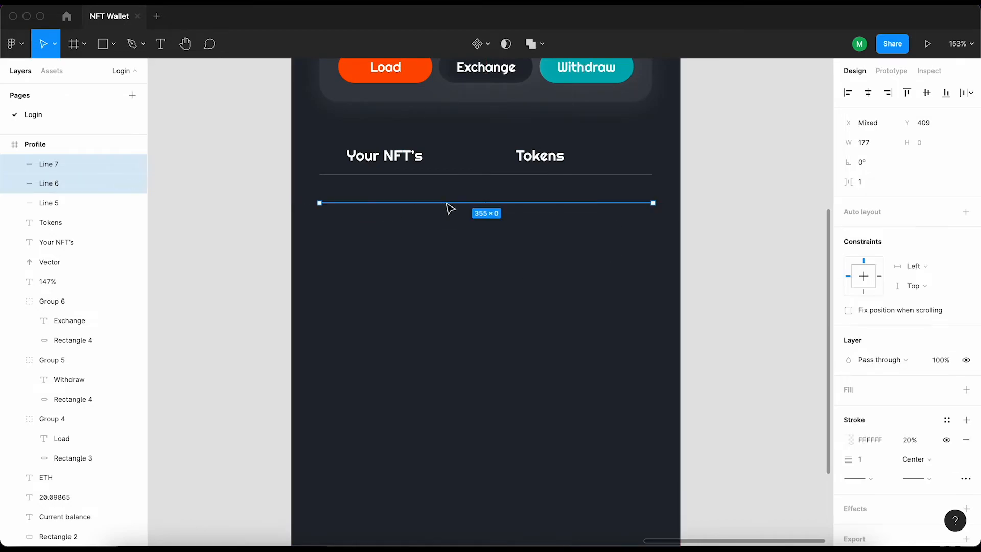
left_click(735, 210)
left_click(617, 204)
key("Delete")
Set the 177-wide line's stroke opacity to 100% and its vertical spacing from the full-width divider to 1
left_click(438, 203)
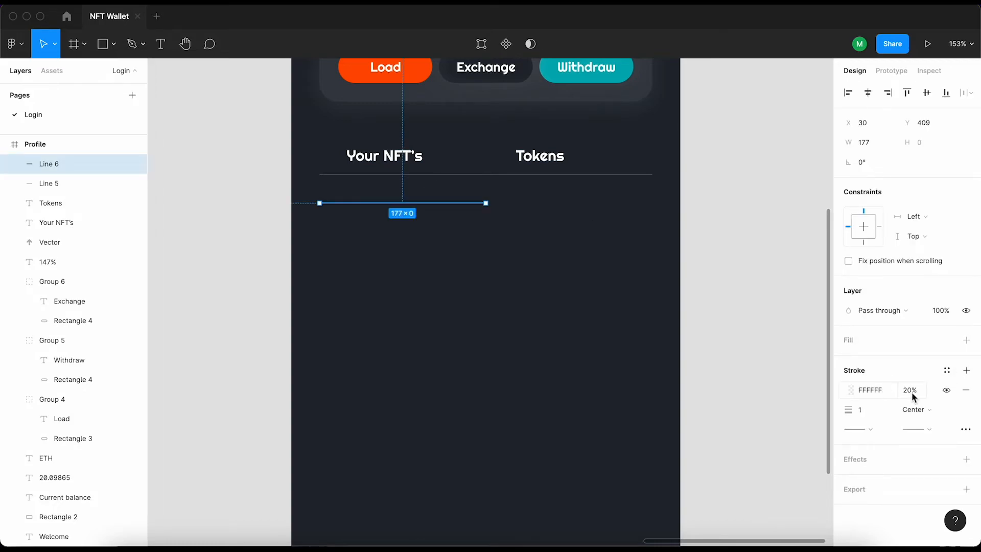
left_click(803, 377)
left_click(466, 202)
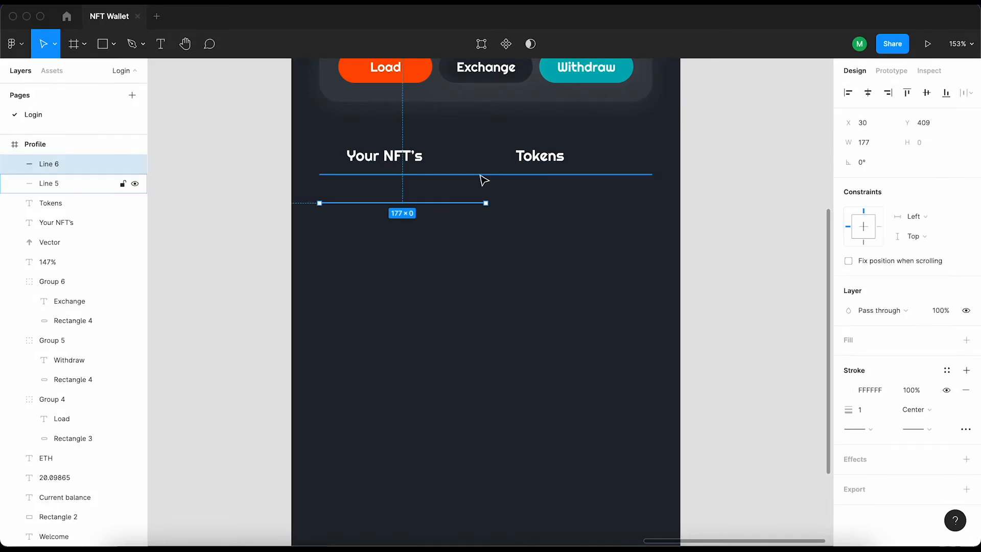
left_click(481, 175, "shift")
type("1")
key("Return")
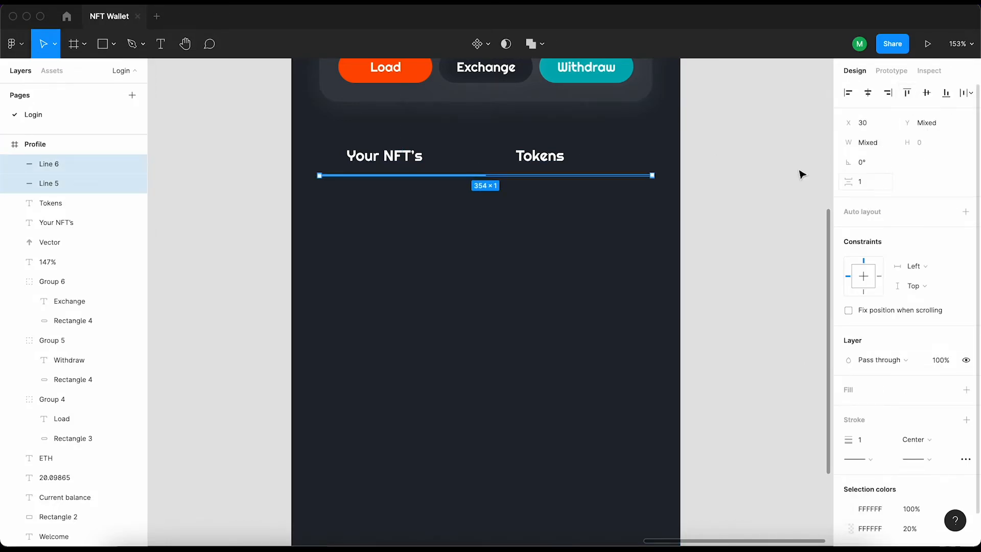
left_click(802, 173)
Align the short white line exactly over the full-width divider and raise both lines to Y 378
scroll(454, 173, "up", 10)
left_click(531, 175)
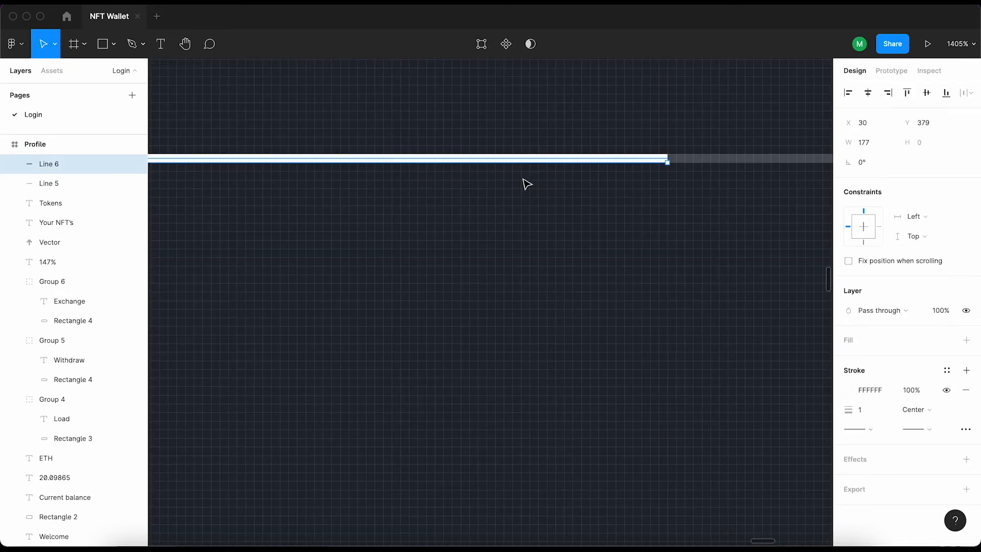
scroll(546, 179, "down", 8)
left_click(570, 174, "shift")
scroll(419, 211, "down", 2)
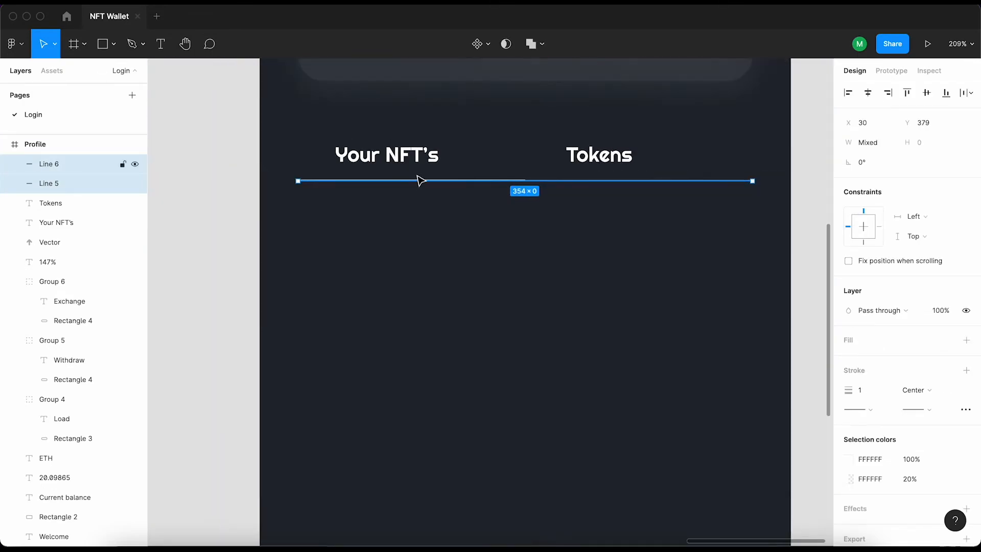
Centre the "Your NFT's" label horizontally over the short white line
left_click(420, 169)
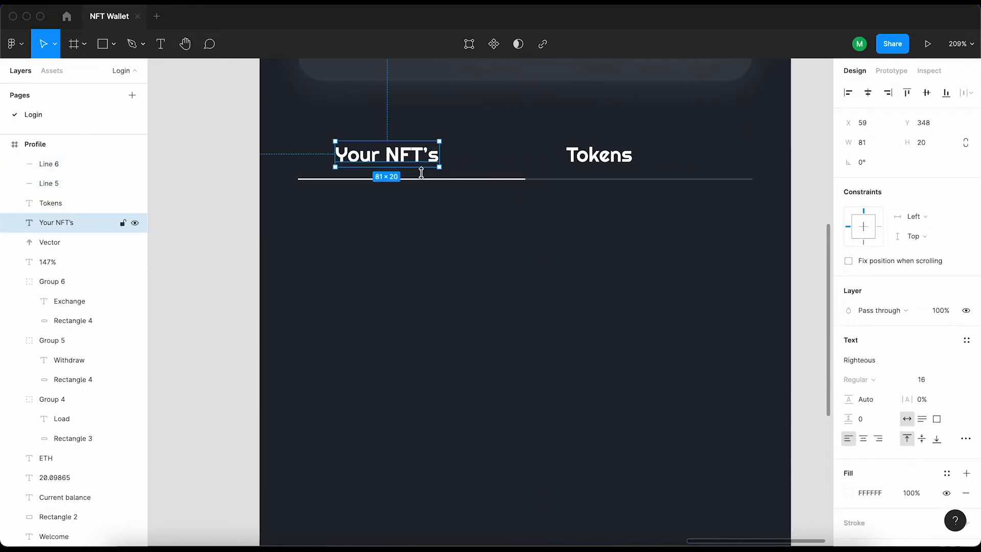
left_click(468, 180, "shift")
left_click(630, 190)
Duplicate the white line onto the other half of the divider and centre the "Tokens" label horizontally over the copy
left_click(511, 182)
left_click_drag(511, 181, 741, 203)
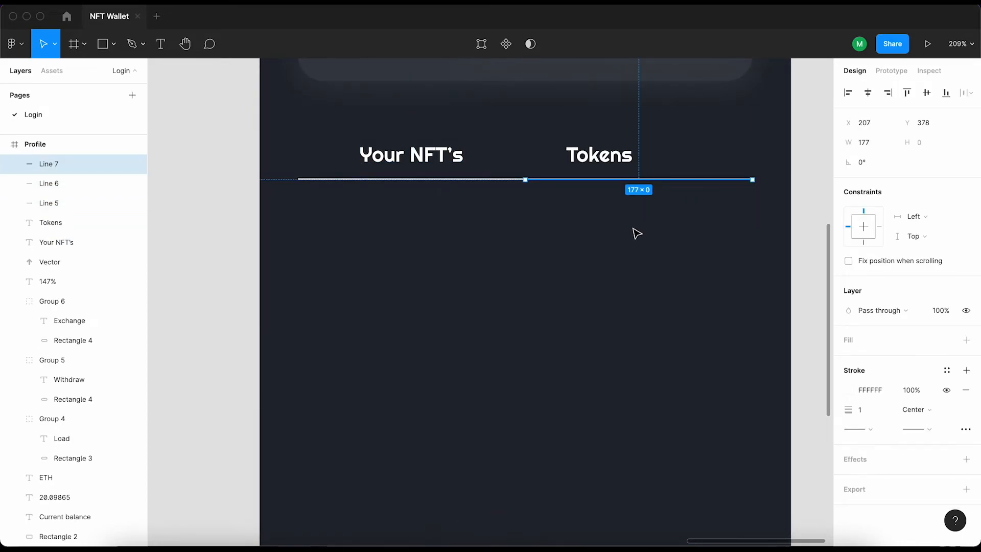
left_click(599, 156, "shift")
left_click(863, 94)
left_click(650, 259)
left_click(656, 156)
key("alt")
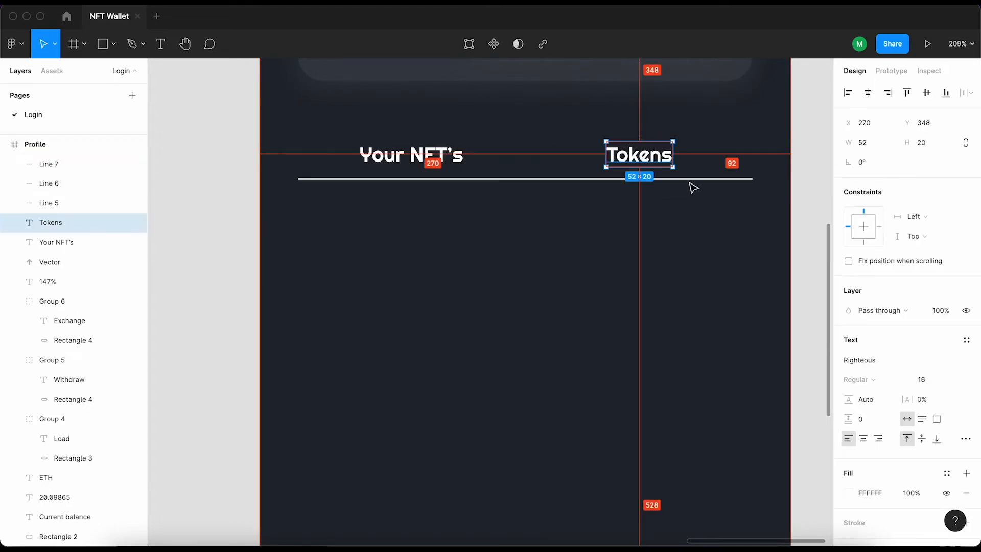
Delete the duplicated white line under the "Tokens" label
left_click(692, 193)
left_click(695, 180)
key("Delete")
Reduce the "Tokens" label's white fill opacity to 40%
left_click(56, 203)
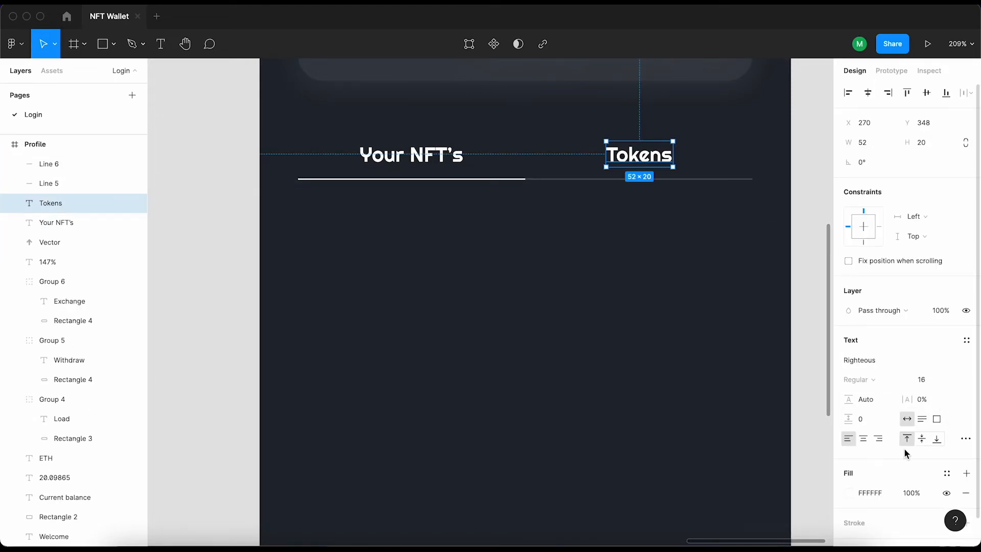
left_click(912, 435)
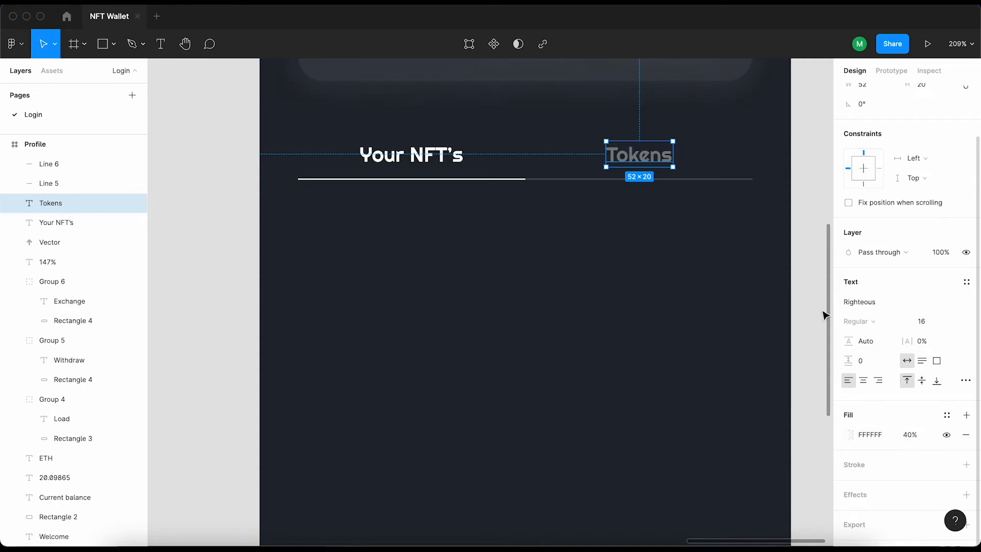
left_click(805, 278)
Group the two tab labels with their lines and move the group up to Y 331, closer to the balance card
left_click_drag(231, 134, 766, 223)
key("super+g")
scroll(621, 217, "up", 2)
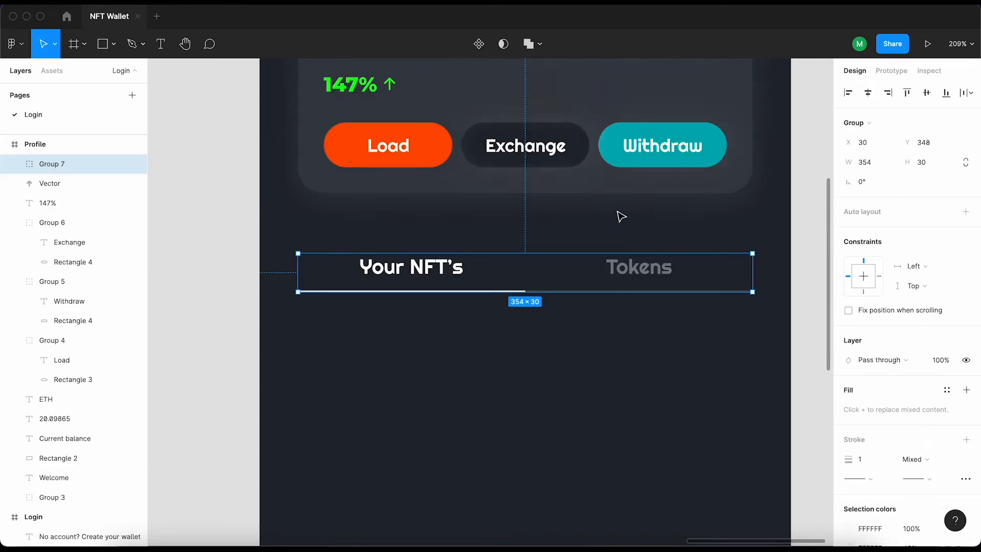
key("Down")
key("Down")
key("Down")
key("shift+Up")
key("shift+Up")
key("shift+Up")
key("shift+Up")
key("shift+Down")
key("shift+Down")
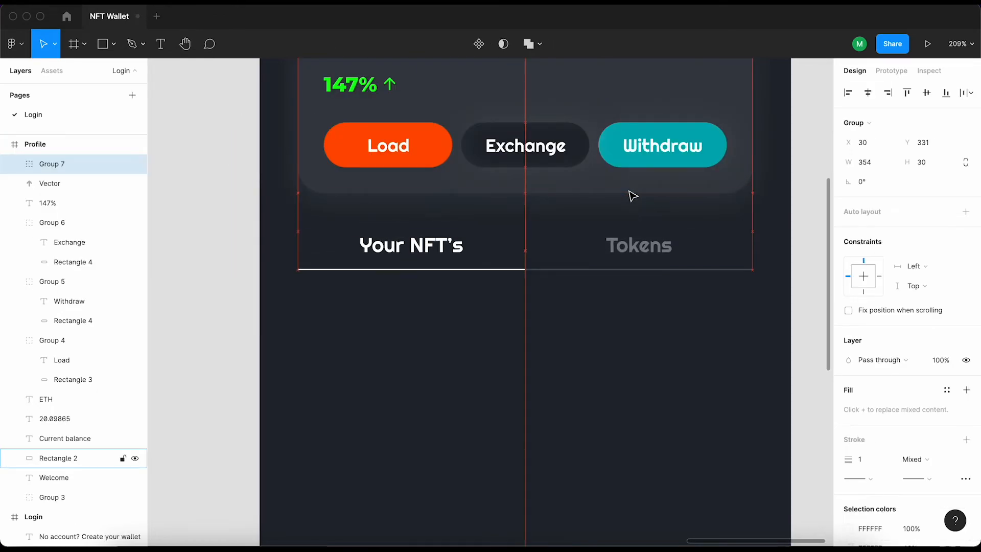
scroll(543, 185, "down", 2)
left_click(751, 314)
Add the text "Add NFT" in the empty area beneath the tabs of the Profile frame
scroll(755, 308, "down", 5)
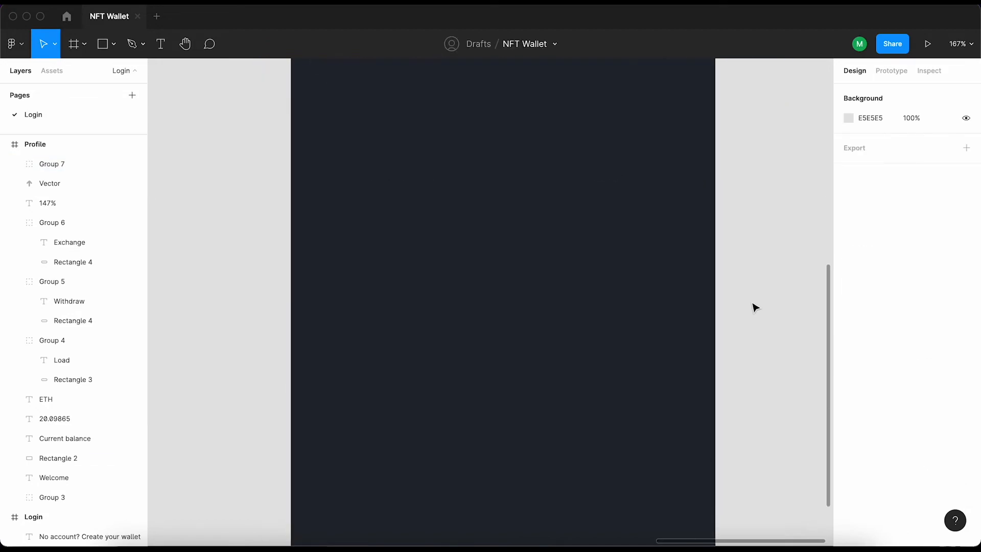
scroll(755, 308, "down", 2)
left_click_drag(759, 280, 728, 352)
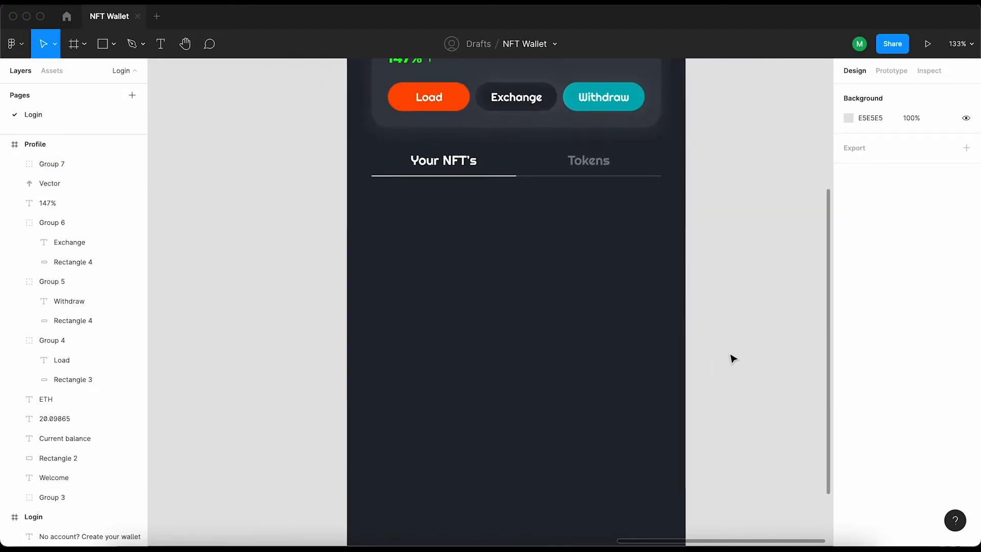
key("t")
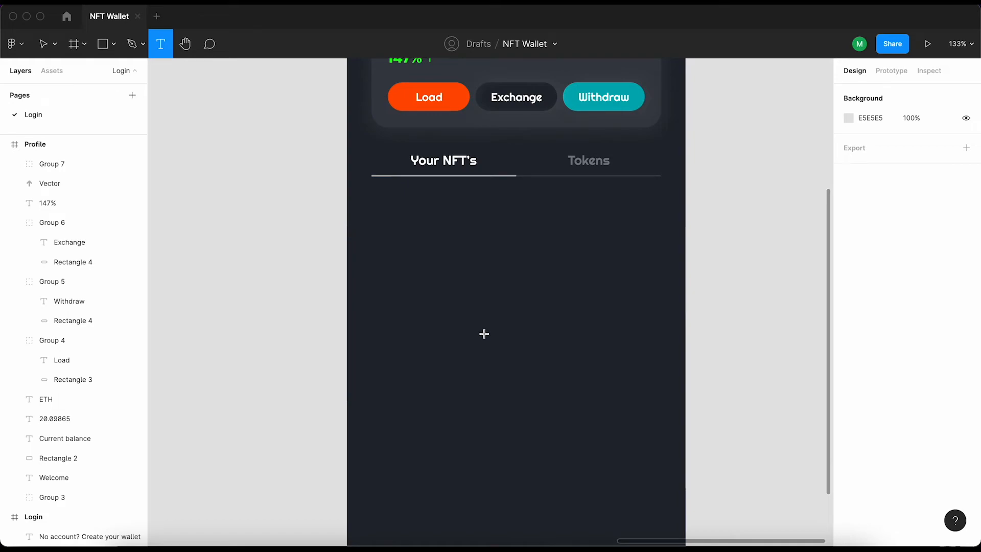
left_click(484, 333)
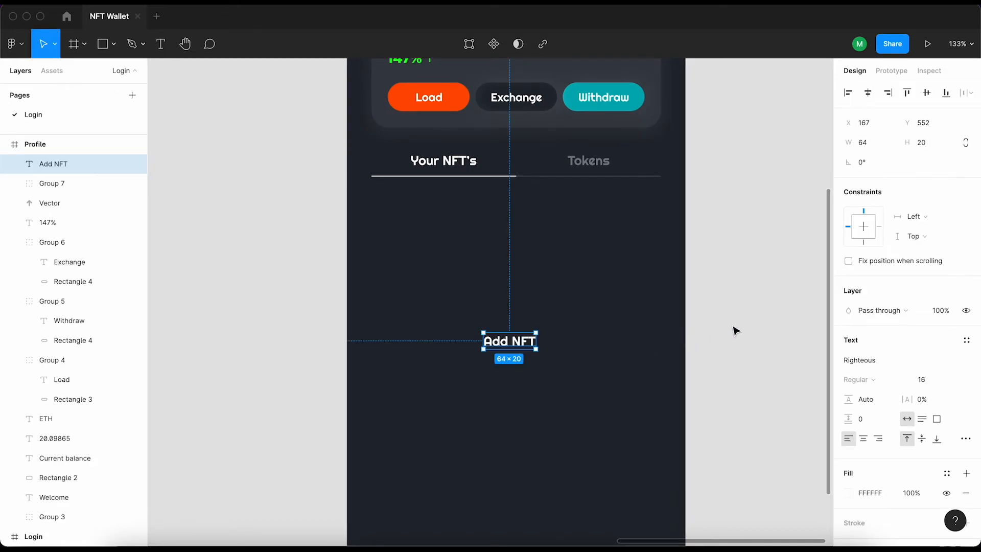
Open the Iconify plugin and search its icons for "plus"
right_click(693, 207)
mouse_move(720, 313)
left_click(851, 327)
double_click(392, 171)
type("plus")
key("Return")
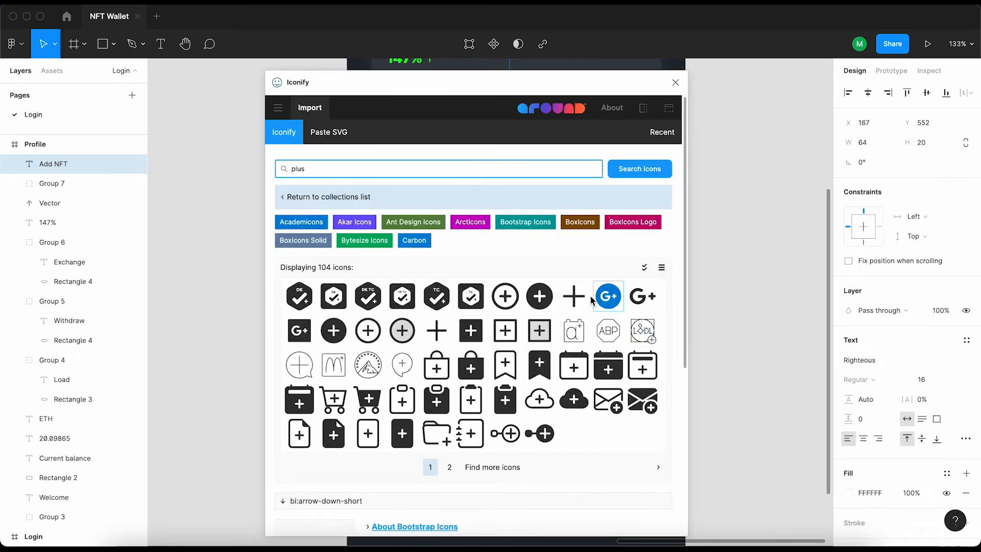
Import the ant-design:plus-outlined icon into the Profile frame and close the plugin
left_click(436, 331)
left_click(560, 514)
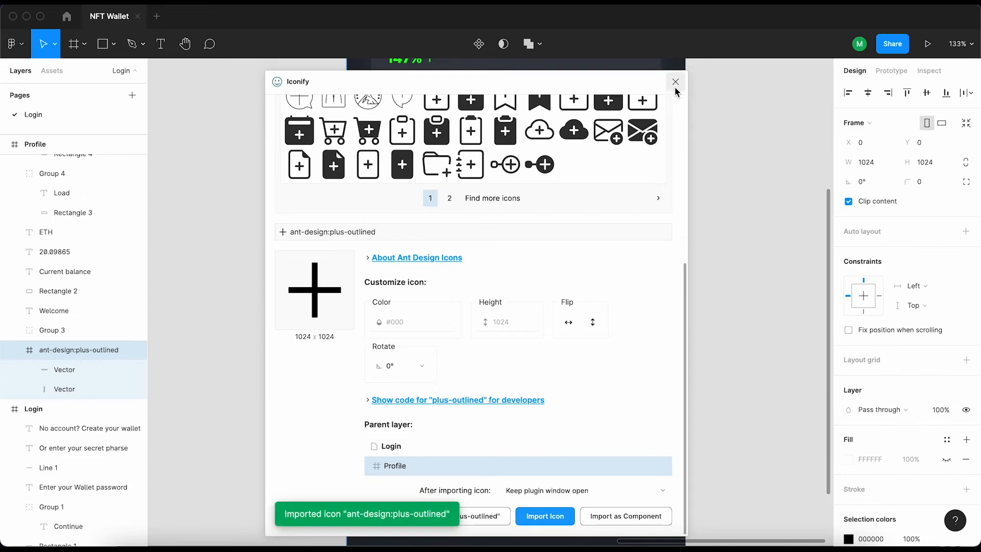
left_click(675, 82)
Recolour the imported plus icon to white FFFFFF and resize it to 24 × 24
type("FFFFFF")
key("Return")
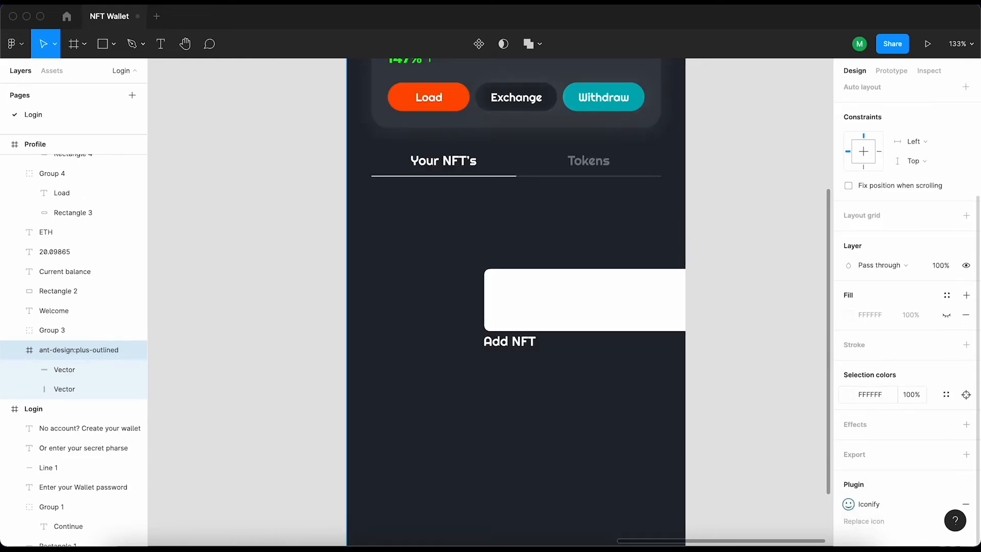
scroll(690, 287, "down", 5)
scroll(581, 168, "down", 5)
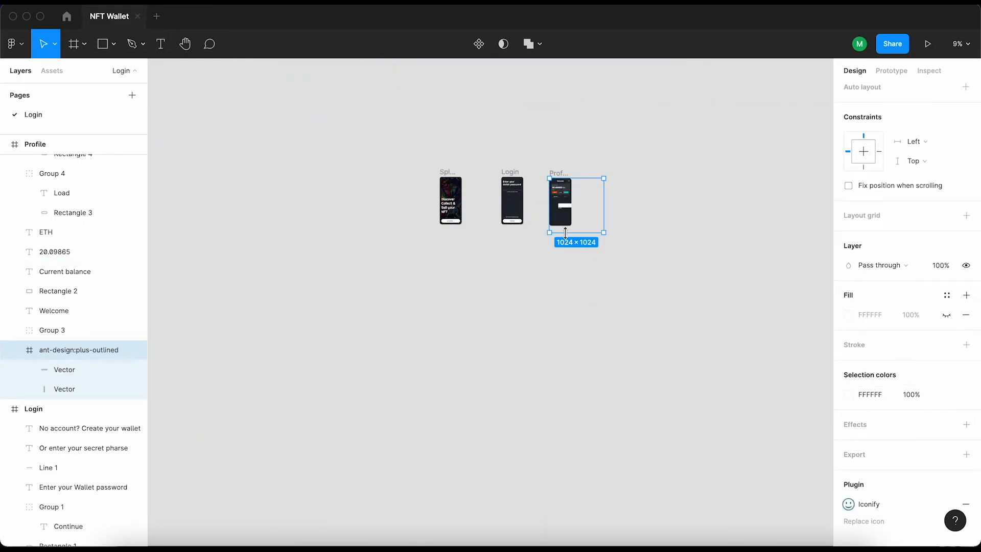
scroll(565, 232, "up", 5)
scroll(715, 204, "up", 3)
type("24")
key("Return")
Cut the plus icon from its current spot and paste it just before the "Add NFT" text
key("Delete")
scroll(539, 330, "up", 10)
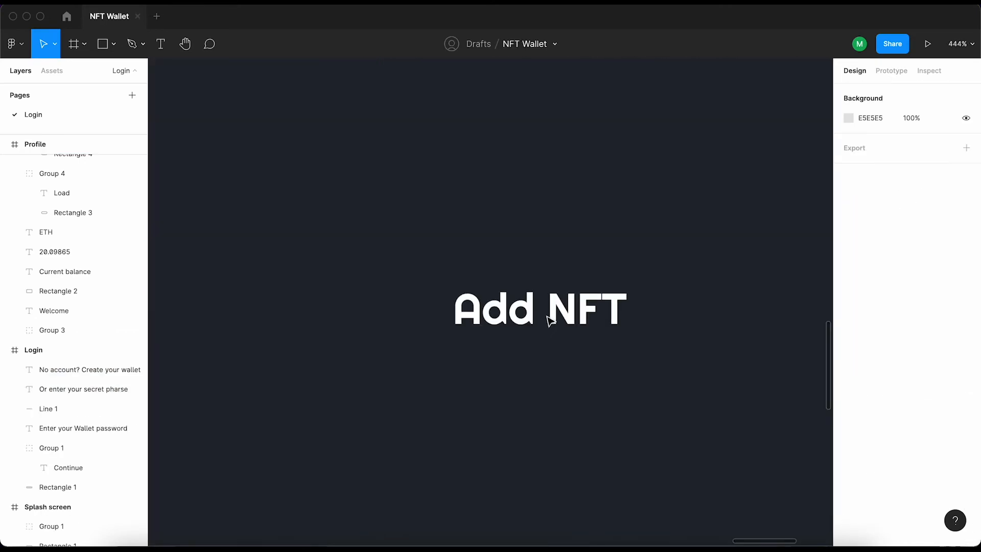
left_click(547, 316)
key("super+v")
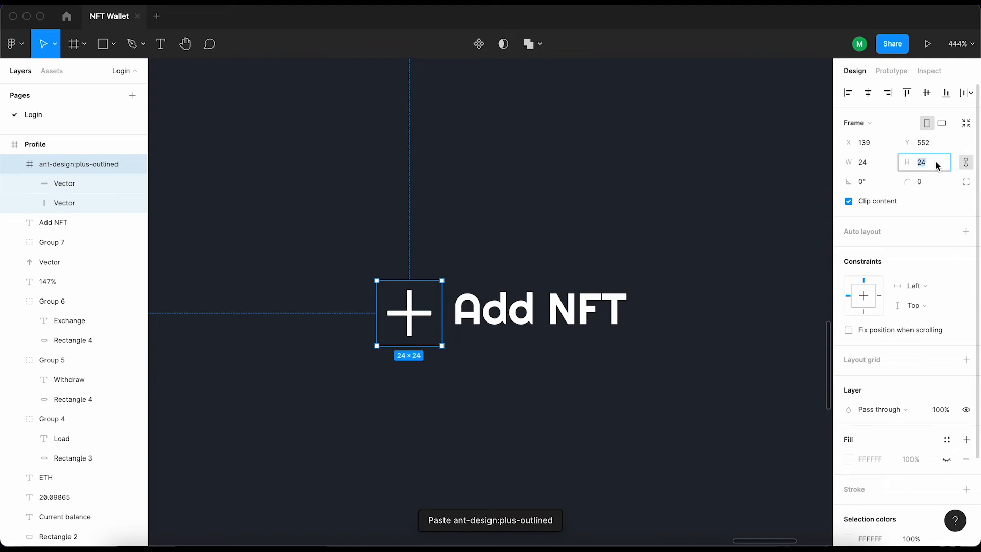
Ungroup the plus icon's frame, regroup its two vectors and set the group's height to 10
key("super+shift+g")
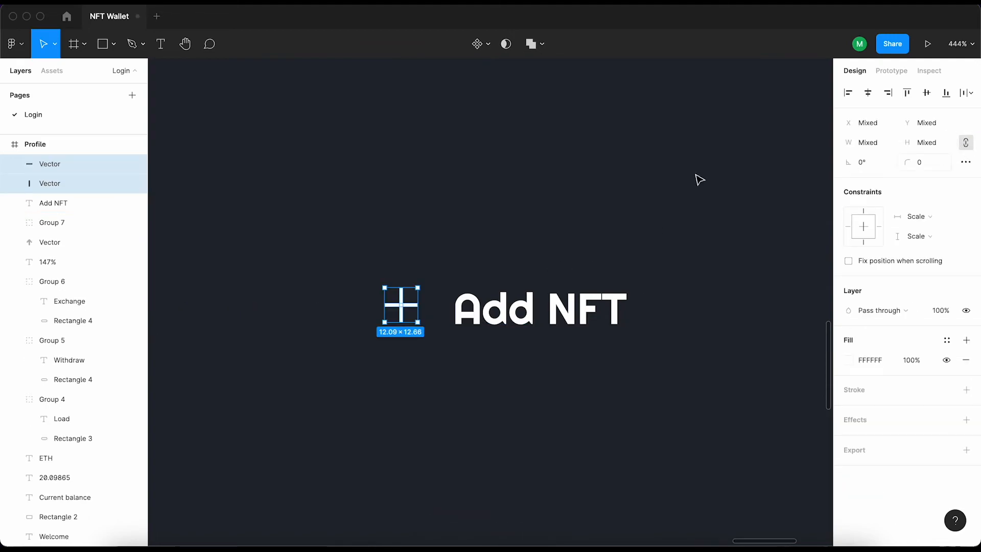
left_click(215, 75)
left_click(78, 182)
left_click(79, 168, "shift")
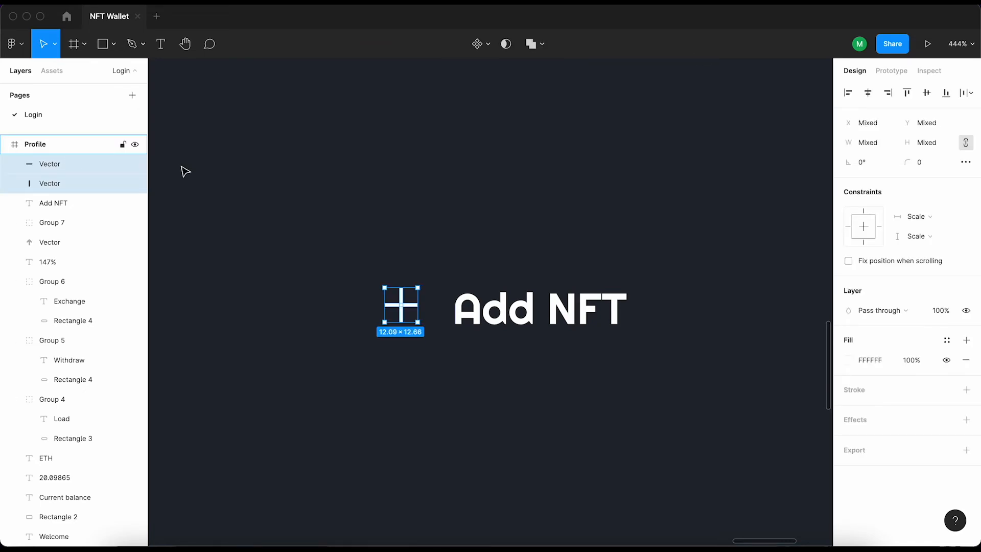
key("super+g")
type("10")
key("Return")
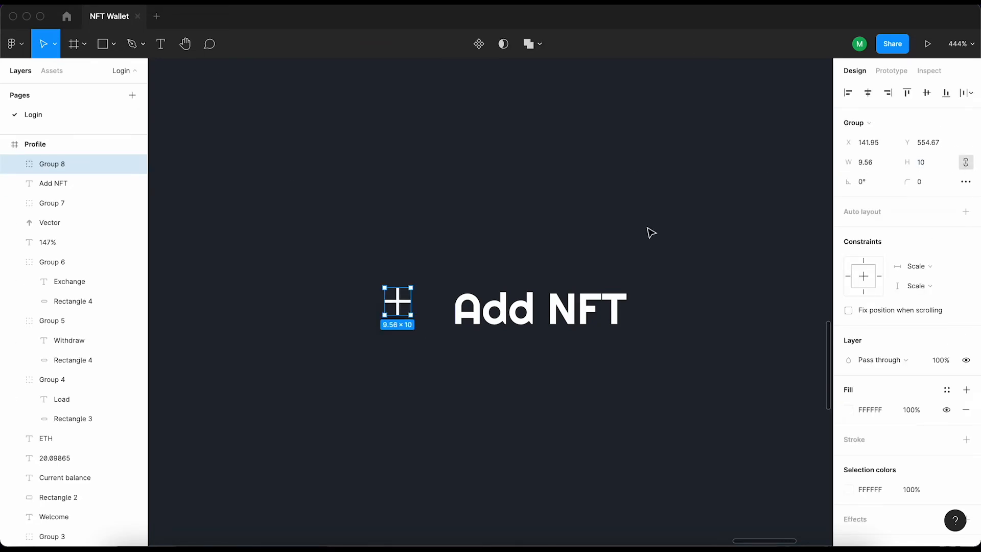
Align the plus icon with the "Add NFT" text on their vertical centres and set the spacing between them to 5
left_click(595, 303, "shift")
left_click(928, 94)
left_click(868, 183)
type("5")
key("Return")
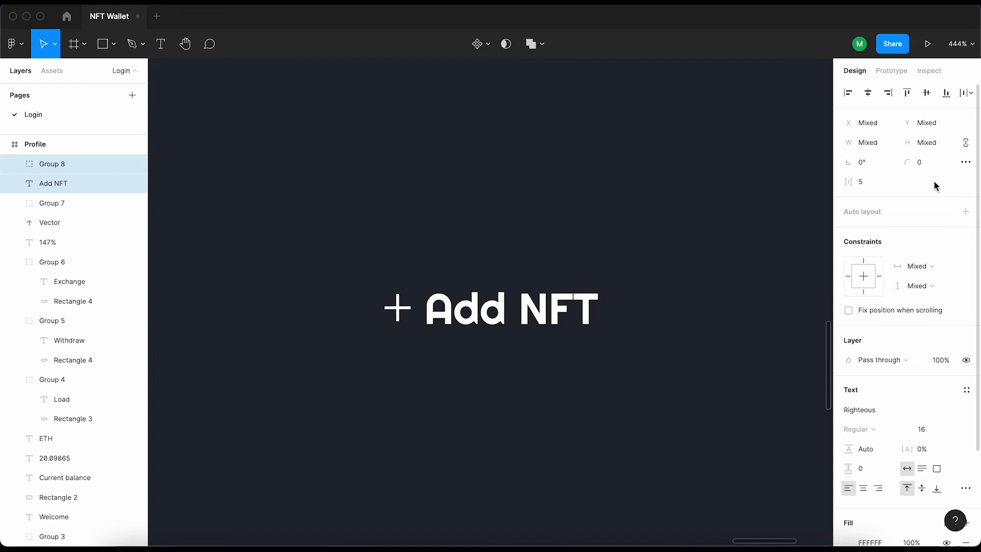
left_click(441, 347)
left_click(400, 309)
left_click(515, 326, "shift")
left_click(467, 395)
Draw a rectangle just above the "Add NFT" text and set its size to 120 × 30
key("r")
left_click_drag(347, 159, 621, 240)
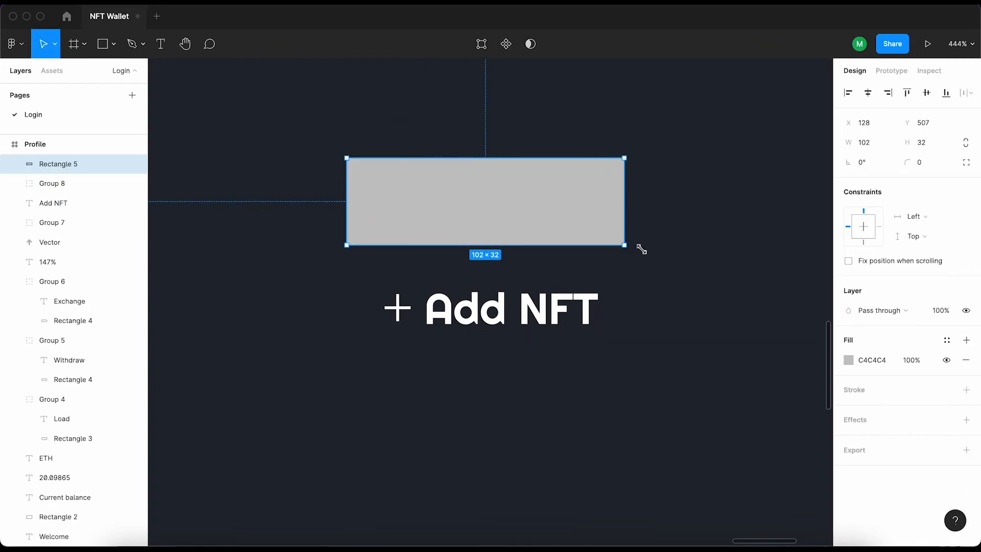
left_click(930, 141)
key("shift+Tab")
type("120")
key("Return")
left_click(707, 213)
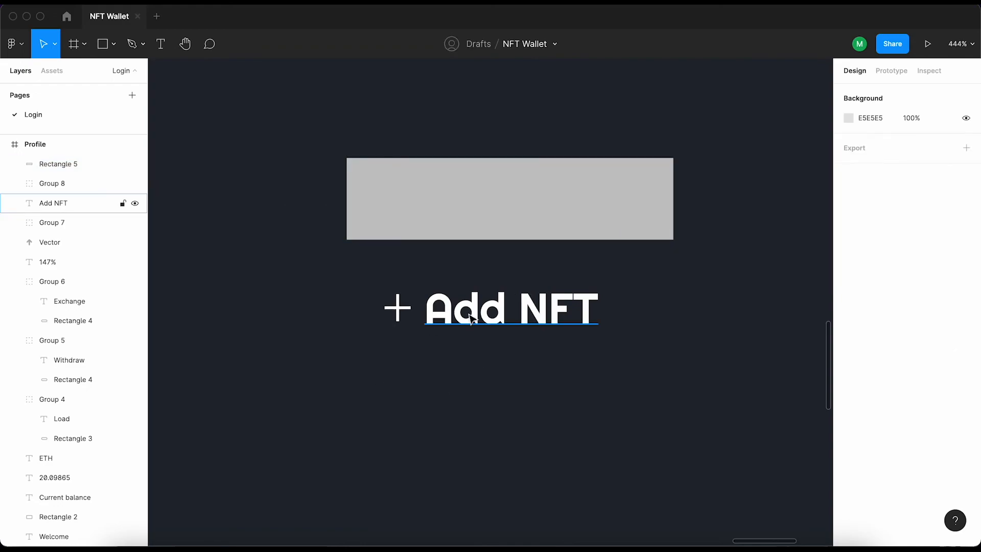
Recolour the plus icon and the "Add NFT" text to 333333
left_click(507, 315)
left_click(400, 309, "shift")
scroll(897, 327, "down", 3)
left_click(884, 386)
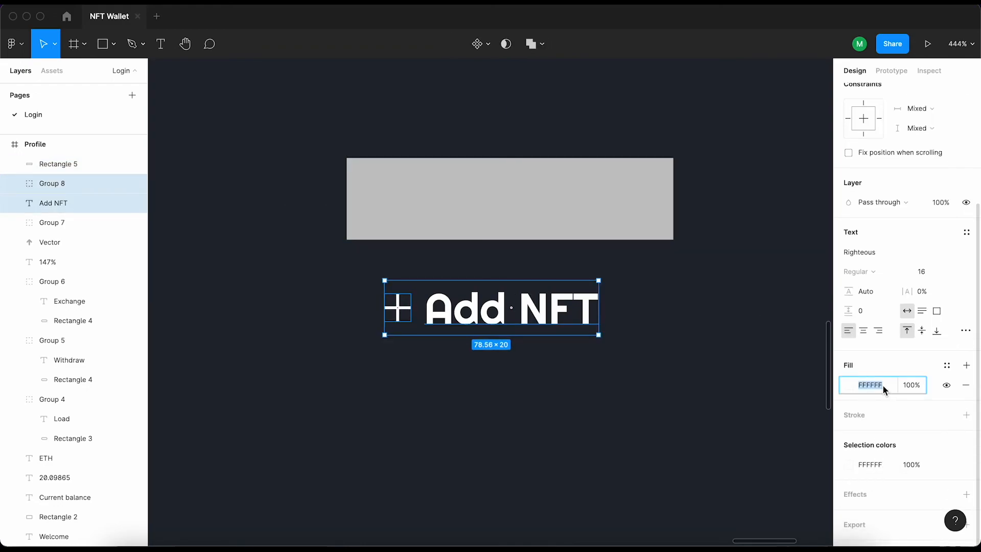
type("333333")
key("Return")
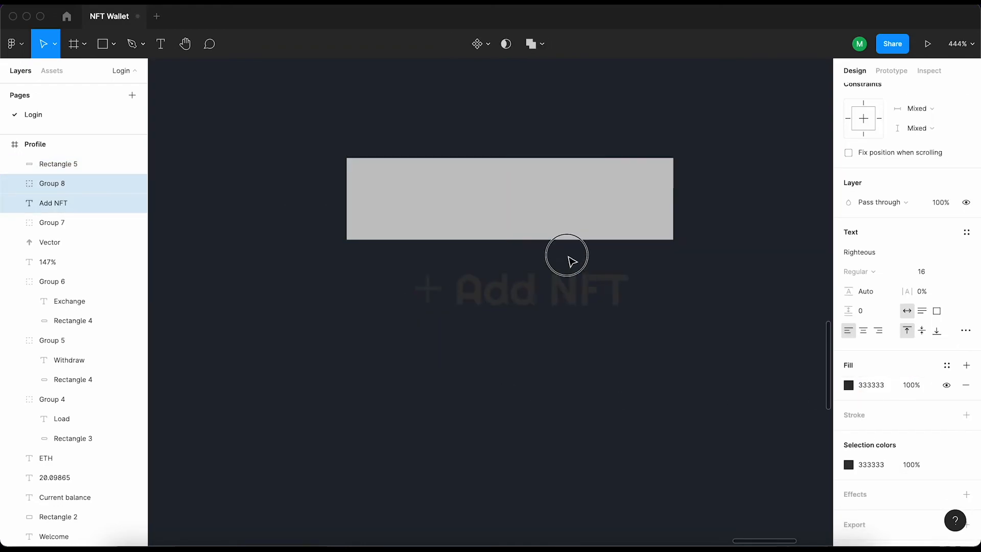
Place the plus icon and "Add NFT" text in front of the grey rectangle and group them
key("super+bracketright")
key("super+g")
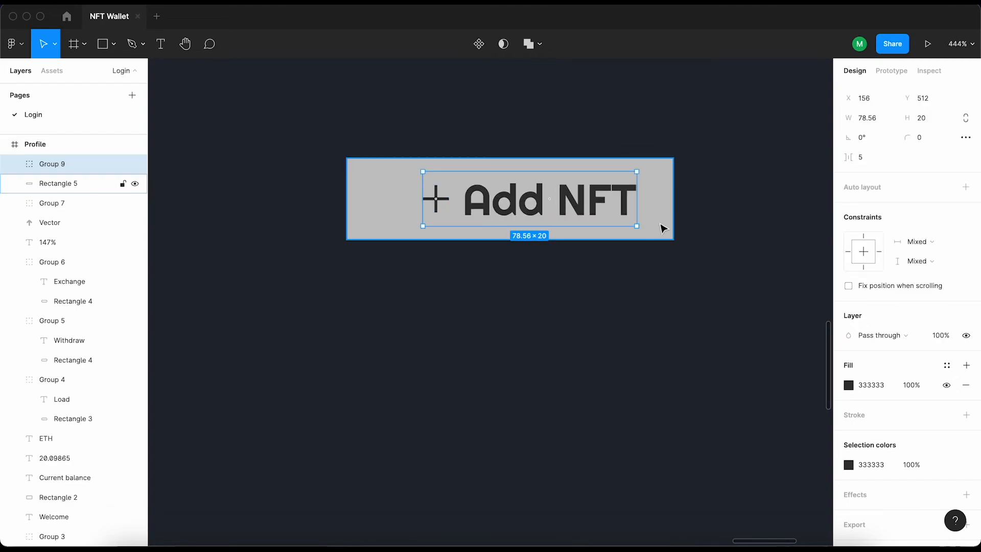
left_click(663, 225, "shift")
left_click(721, 224)
Give the grey button rectangle a corner radius of 100 and a width of 100
left_click(659, 221)
left_click(925, 163)
type("100")
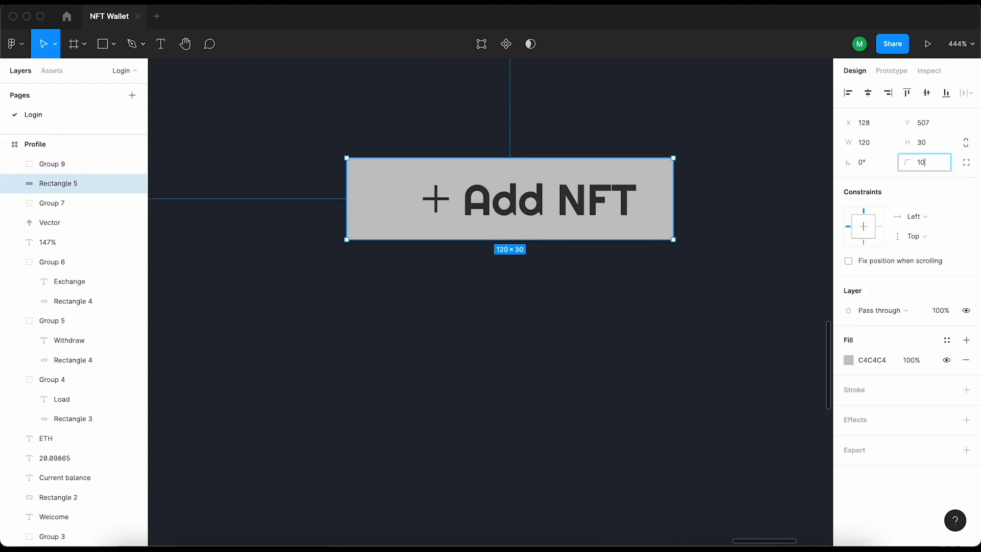
key("Return")
left_click(868, 142)
type("110")
key("Return")
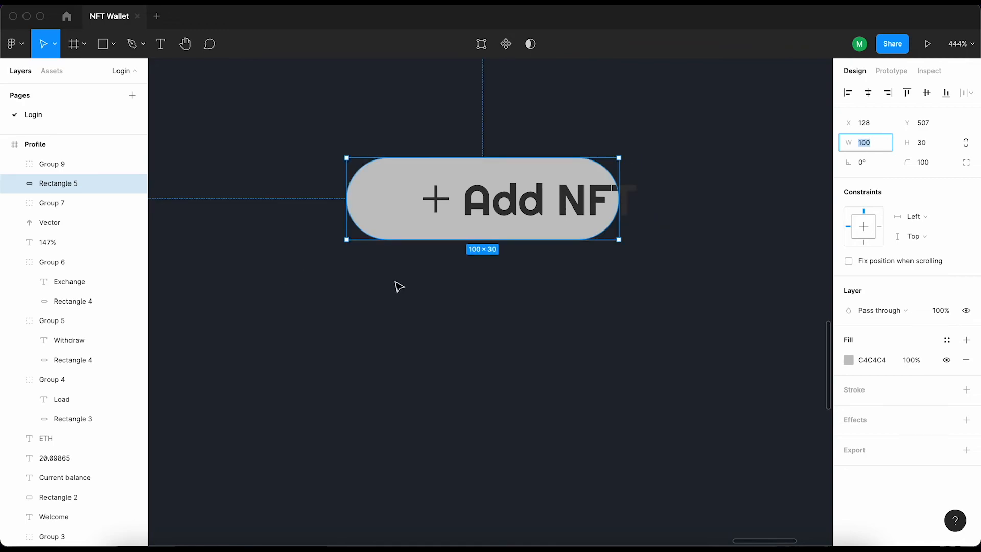
Centre the "Add NFT" label group horizontally on the rounded rectangle
left_click(486, 210, "shift")
left_click(867, 92)
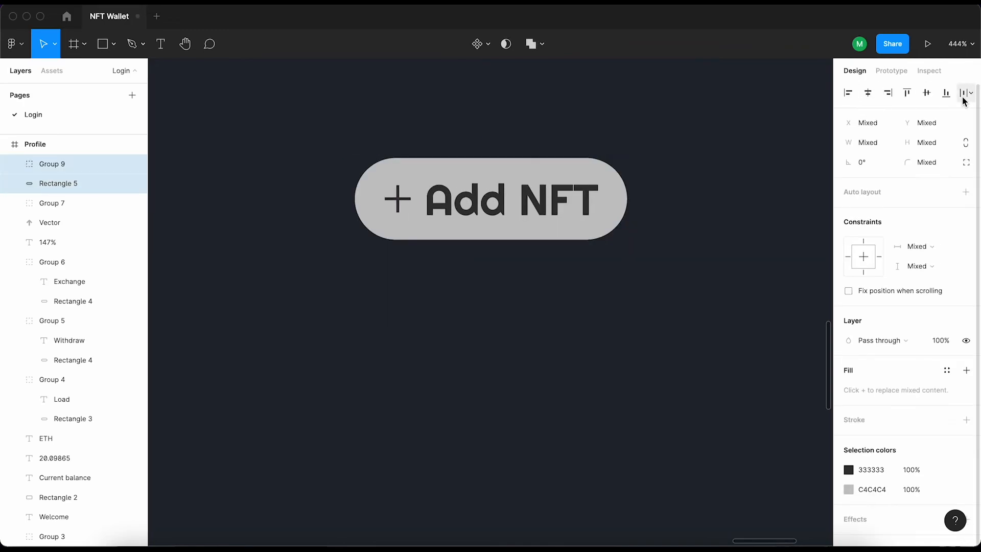
left_click(545, 287)
left_click(533, 207)
left_click(622, 238)
double_click(569, 215)
left_click(690, 261)
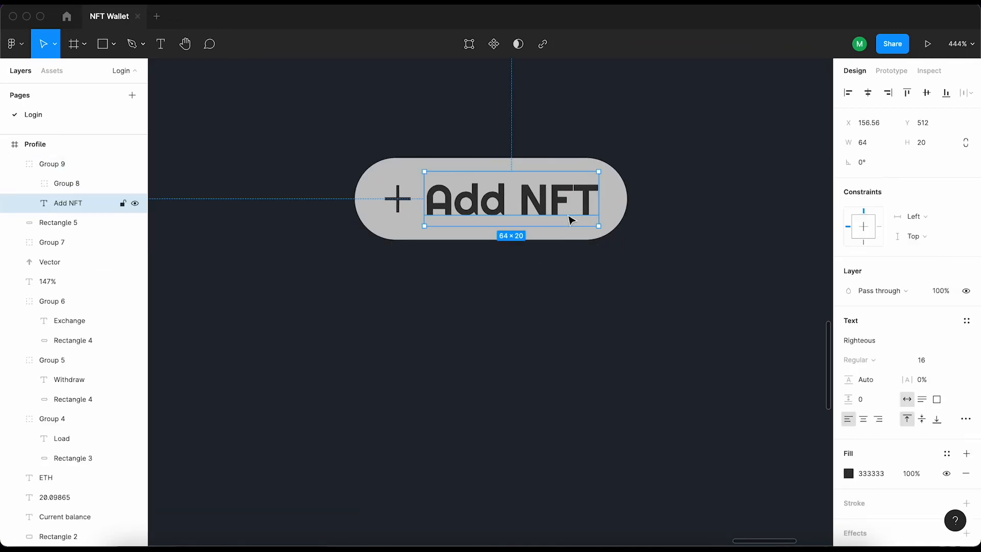
scroll(641, 239, "down", 5)
scroll(642, 239, "up", 5)
Resize the rounded rectangle to 120 × 40 and realign the "Add NFT" label to its centre
left_click(614, 217)
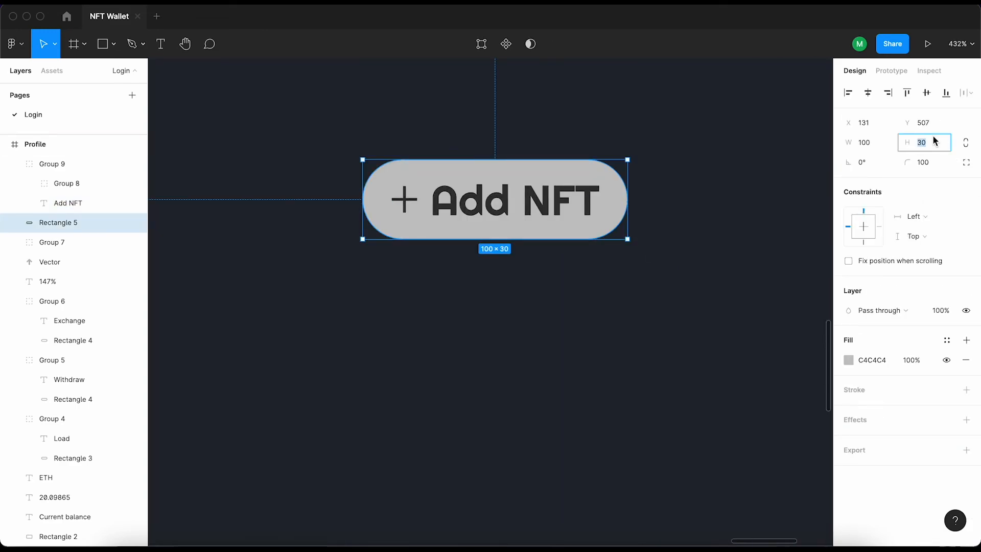
type("40")
key("Return")
left_click(869, 143)
type("120")
key("Return")
left_click(572, 206, "shift")
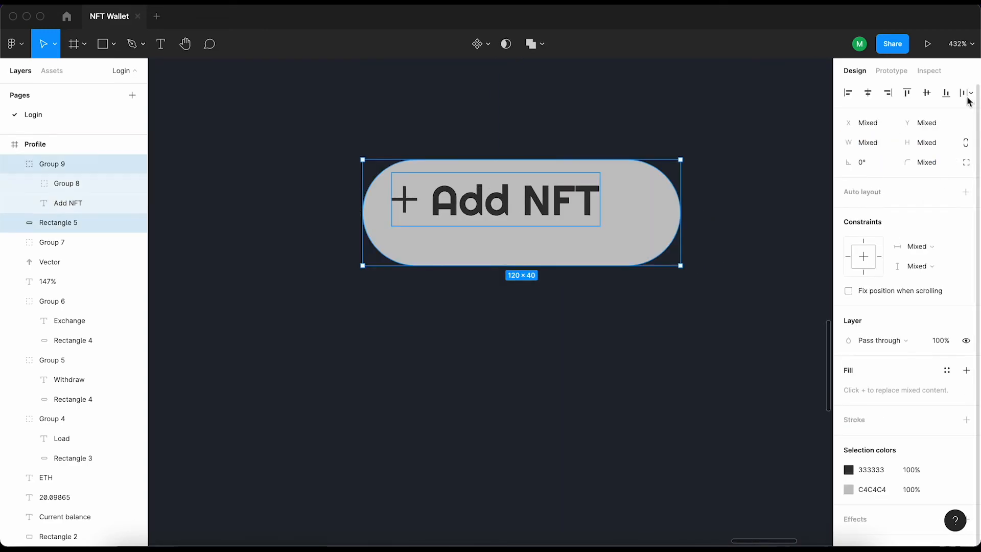
left_click(926, 93)
left_click(608, 291)
Change the "Add NFT" button background's fill to white FFFFFF
scroll(611, 293, "down", 5)
left_click(627, 275)
left_click(866, 362)
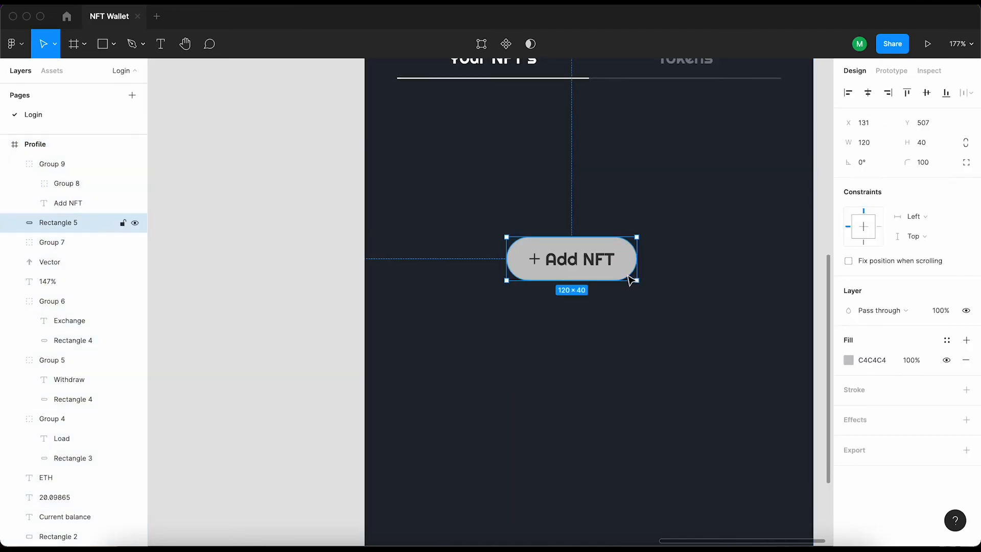
type("ffffff")
key("Return")
left_click(592, 303)
scroll(572, 271, "up", 5)
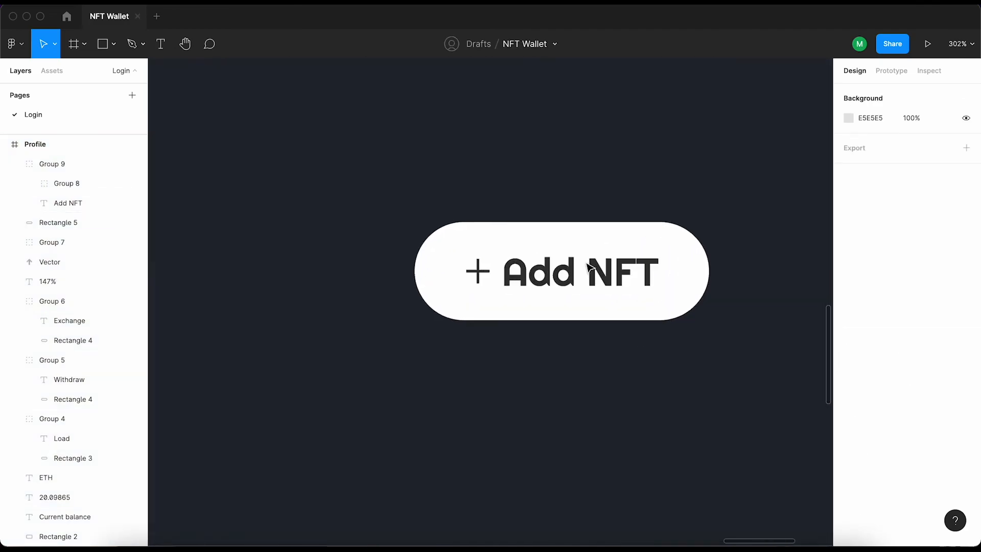
Group the white button background with its "Add NFT" label and centre the group horizontally in the Profile frame
left_click(560, 276)
left_click(478, 335)
left_click(564, 289)
key("alt")
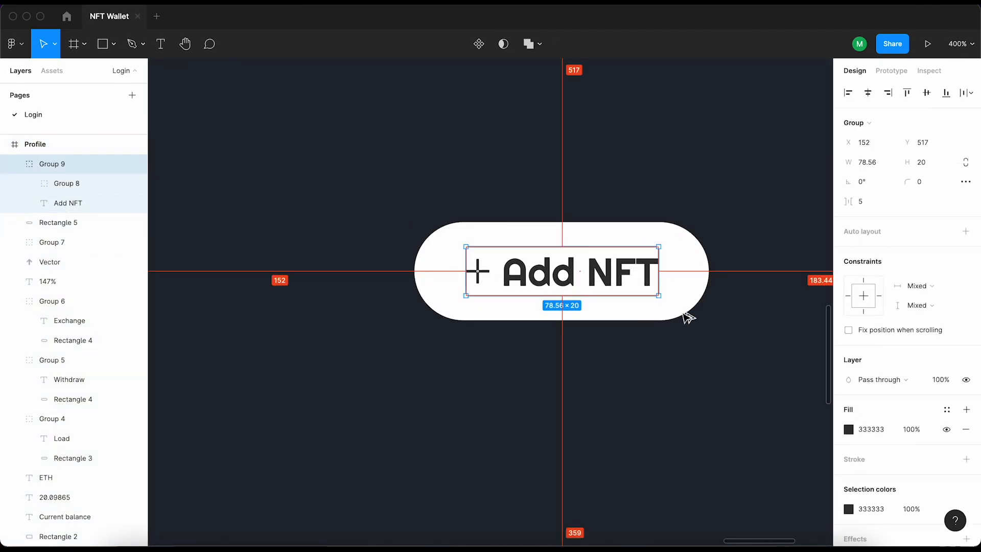
left_click(683, 311)
left_click_drag(746, 216, 542, 337)
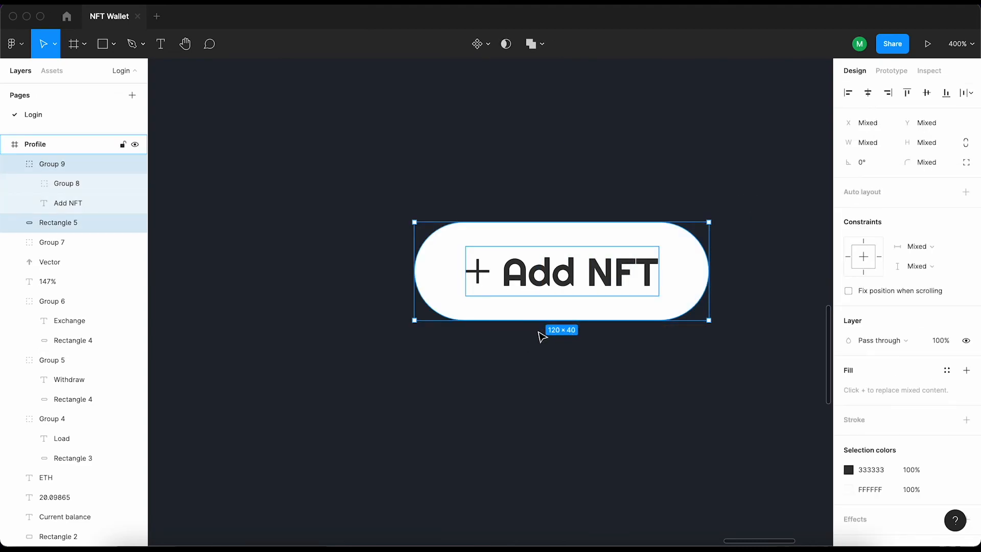
key("super+g")
scroll(541, 332, "down", 3)
left_click(867, 93)
left_click(501, 331)
Move the "Add NFT" button group down in the Profile frame, leaving room for a heading between it and the tabs
scroll(501, 331, "down", 6)
left_click(524, 302)
key("alt")
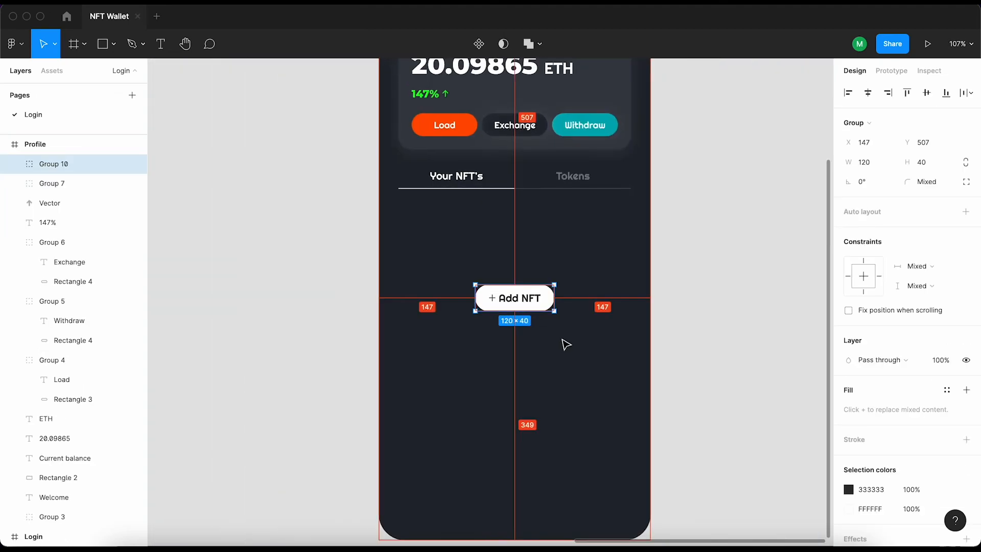
key("shift+Down")
key("shift+Down")
key("shift+Down")
key("shift+Down")
key("shift+Down")
key("shift+Down")
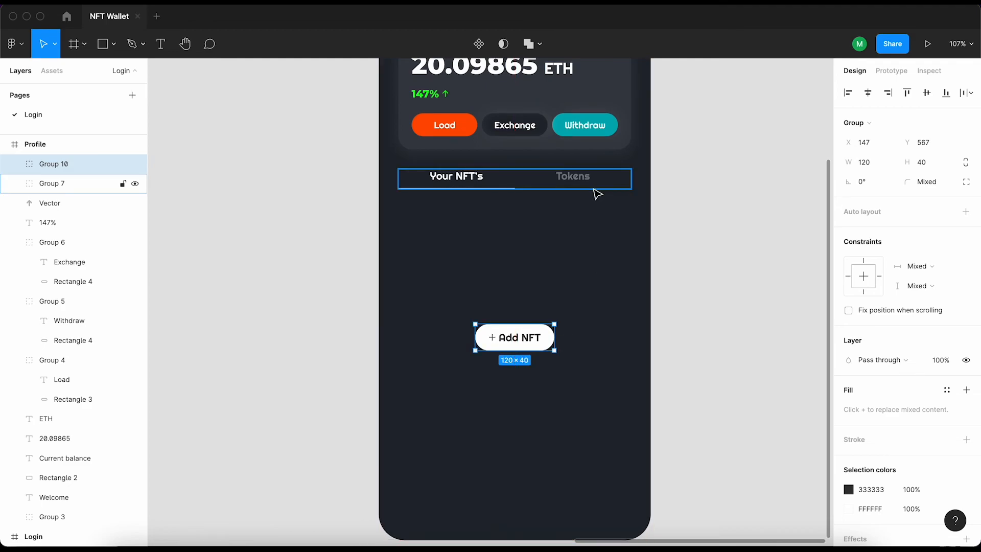
key("shift+Up")
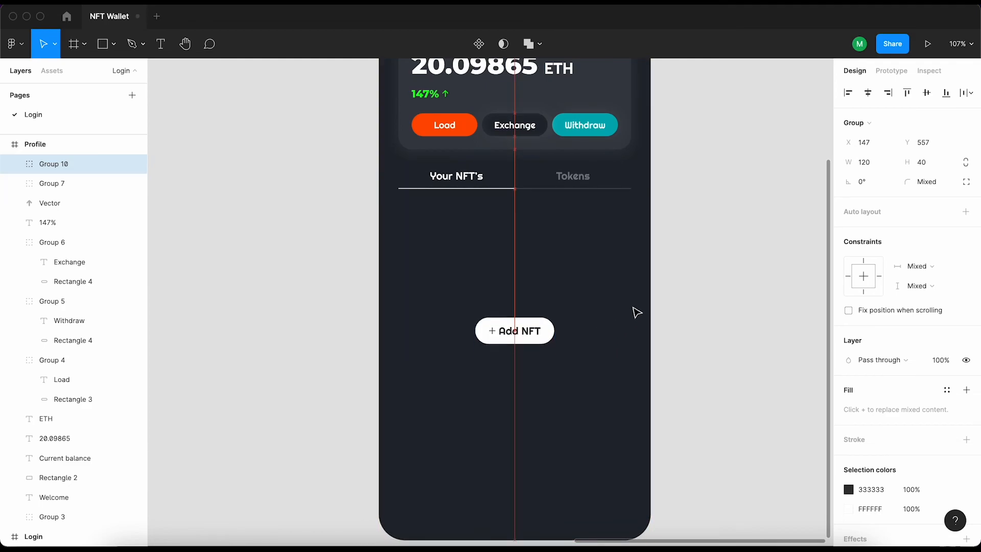
left_click(682, 307)
scroll(718, 305, "up", 1)
left_click(519, 371)
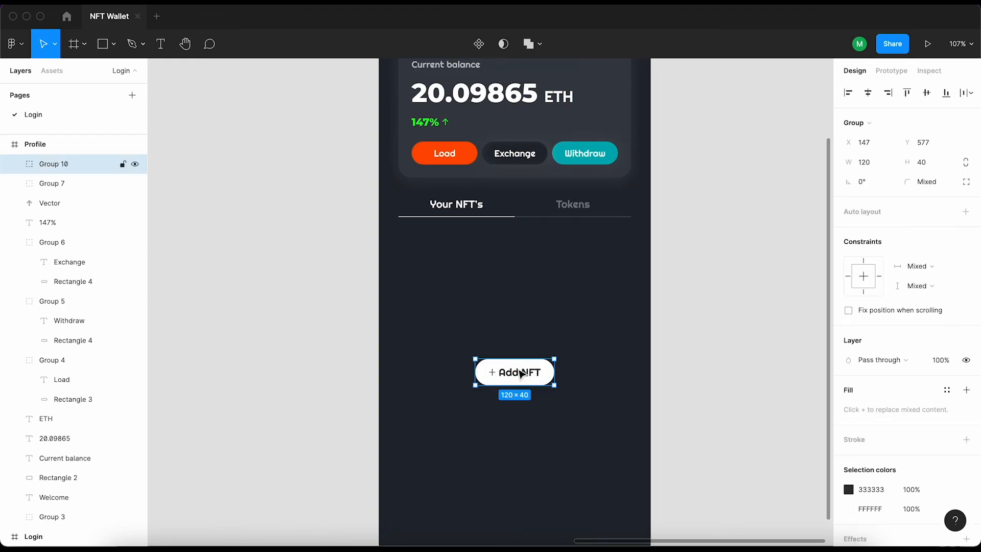
left_click_drag(519, 371, 519, 416)
left_click(688, 376)
Add the text "No NFT's yet" above the "Add NFT" button and set its font size to 36
key("t")
left_click(444, 332)
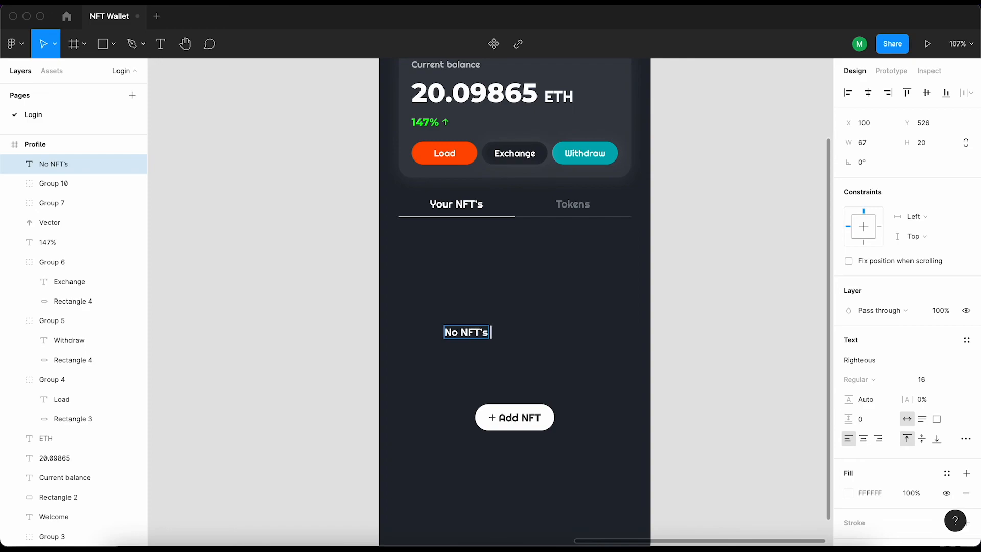
key("Escape")
left_click(951, 379)
left_click(937, 438)
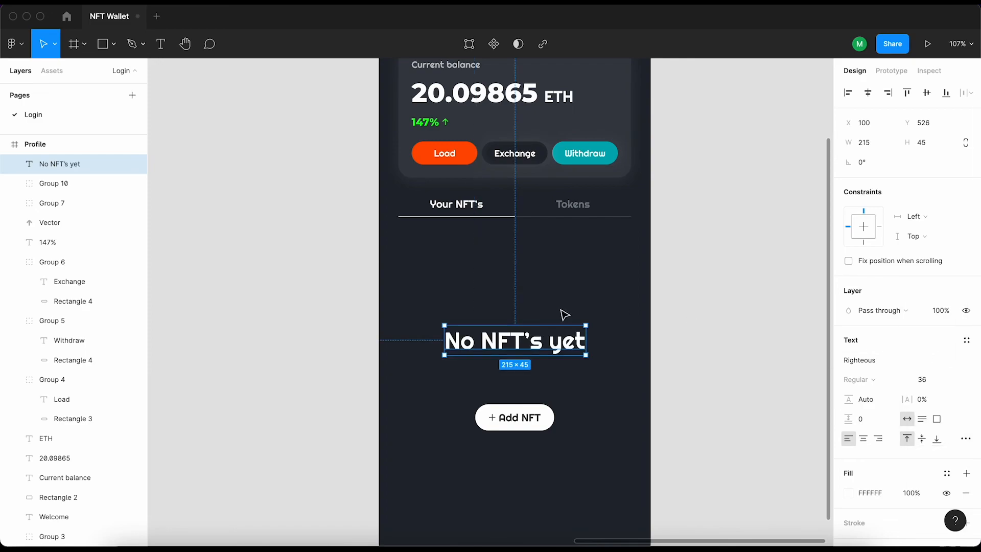
Reduce the font size of the "No NFT's yet" heading slightly
double_click(556, 342)
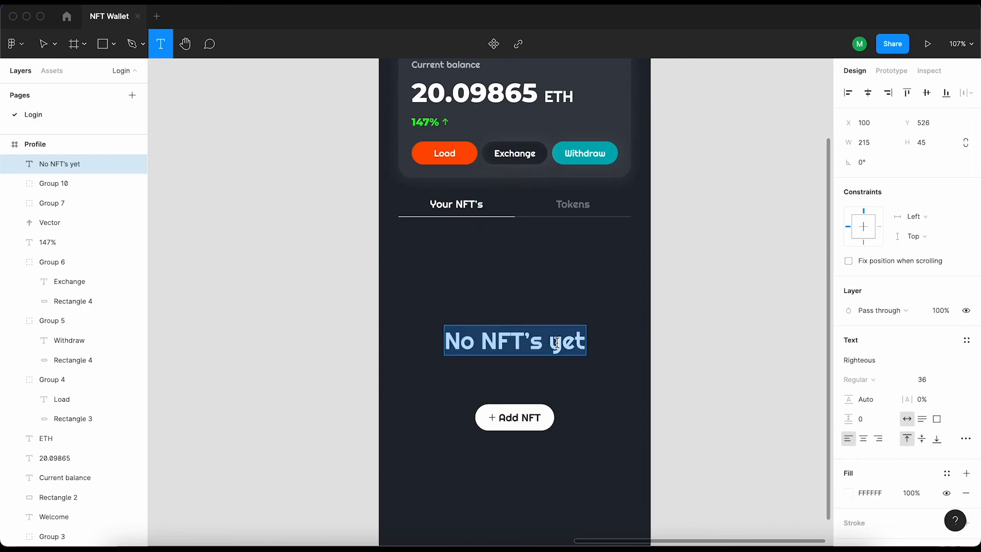
left_click(696, 322)
left_click(66, 164)
left_click(940, 380)
key("Escape")
key("Escape")
Set the vertical spacing between the "No NFT's yet" heading and the "Add NFT" button to 20, and group them
left_click(67, 164)
left_click(531, 412, "shift")
type("10")
key("Return")
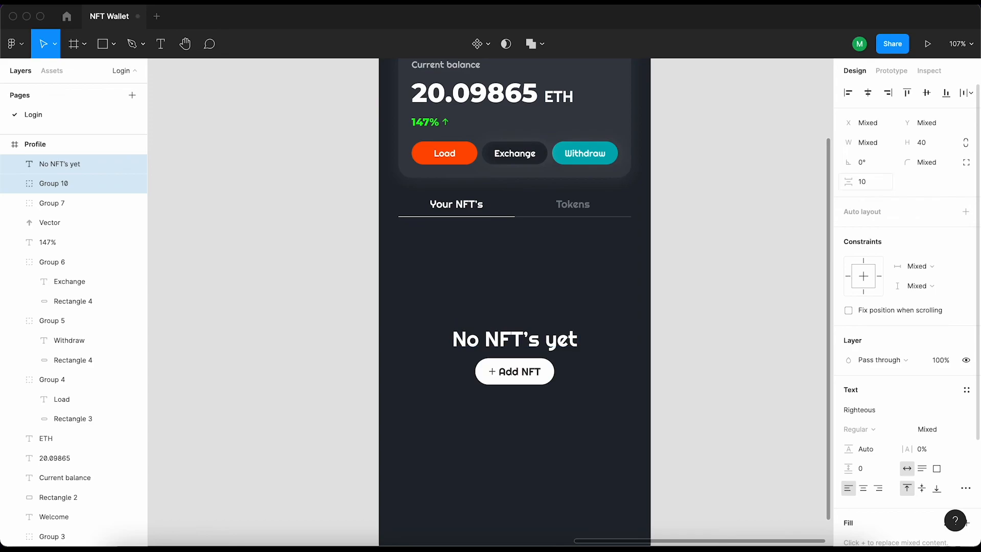
type("20")
key("Return")
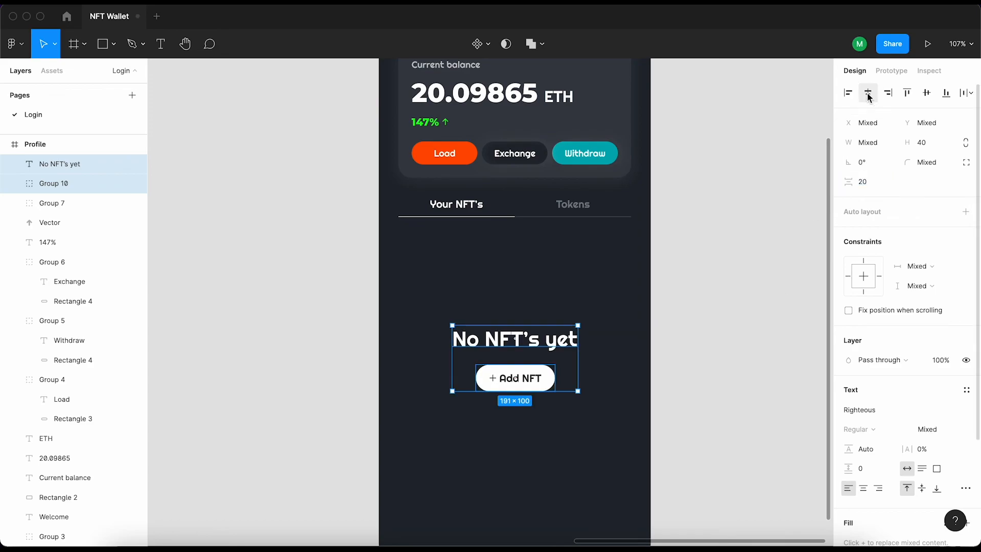
key("super+g")
Nudge the group with the "No NFT's yet" heading and button down about 36 px in the Profile frame
key("alt")
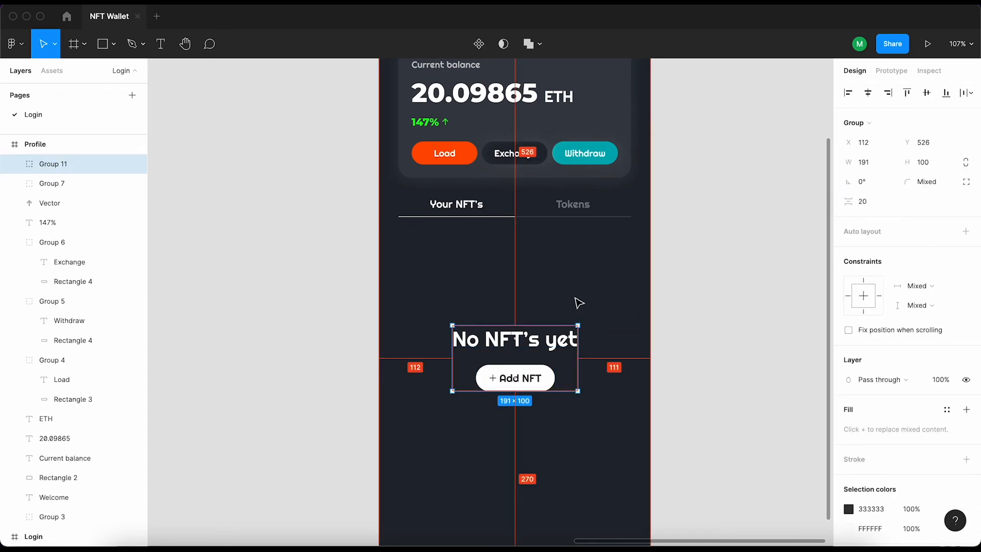
key("shift+Down")
key("shift+Down")
key("Down")
key("Down")
key("Down")
key("Down")
key("Down")
key("Down")
key("shift+Down")
left_click(683, 326)
Align the Splash screen, Login and Profile frames in one row and set the spacing between them to 200
scroll(684, 327, "down", 5)
left_click_drag(727, 332, 684, 323)
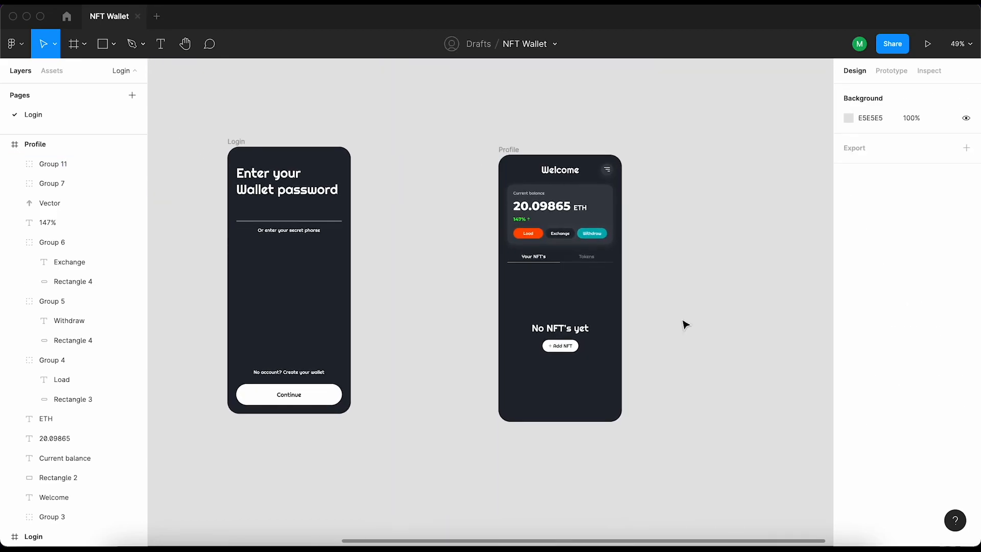
scroll(707, 313, "down", 5)
left_click_drag(259, 162, 659, 358)
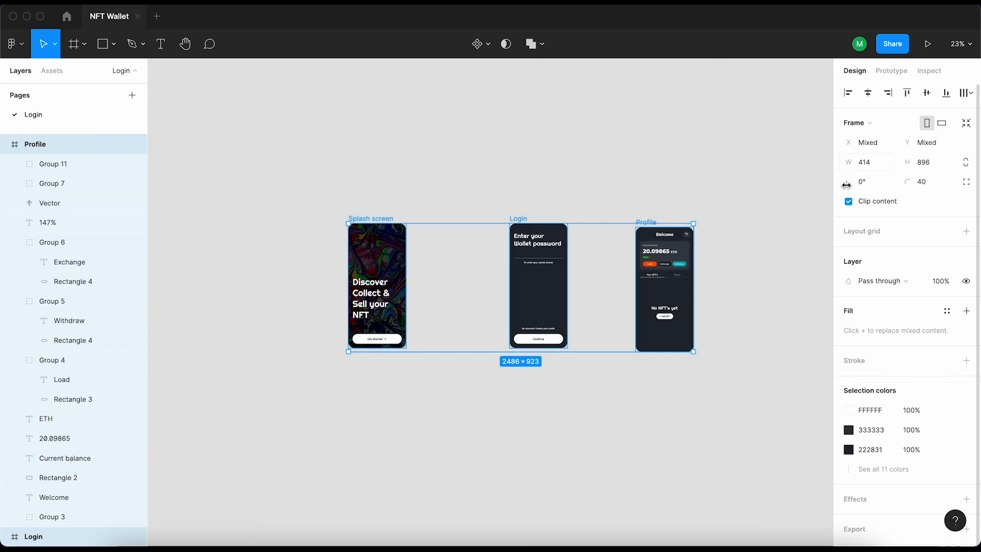
left_click(926, 92)
left_click(685, 340)
left_click(872, 221)
type("200")
key("Return")
left_click(681, 293)
Set the prototype's iPhone 11 Pro Max device model to Midnight Green
scroll(407, 314, "up", 6)
scroll(407, 315, "down", 1)
left_click_drag(552, 282, 475, 304)
left_click_drag(588, 311, 543, 311)
left_click_drag(623, 311, 547, 308)
left_click_drag(311, 293, 441, 298)
scroll(442, 297, "down", 1)
left_click(890, 72)
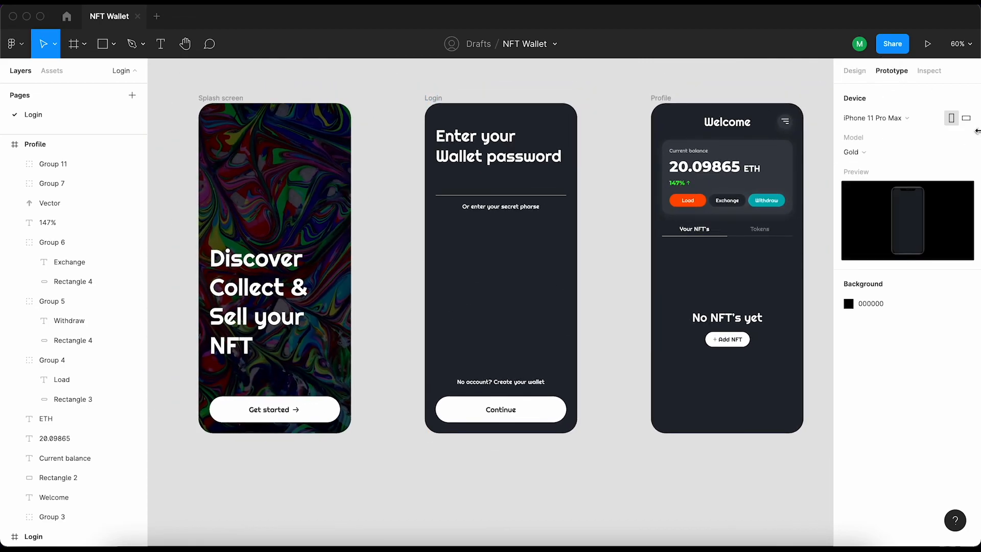
left_click(882, 154)
left_click(932, 164)
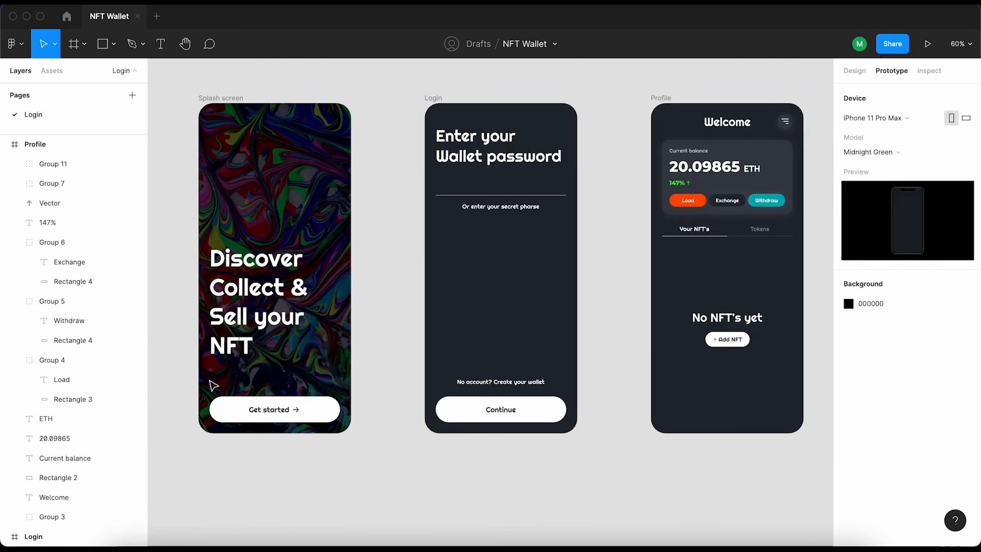
Group the "Get started" label with its button background, and likewise the "Continue" label with its background
left_click(247, 409)
left_click(365, 458)
left_click(855, 71)
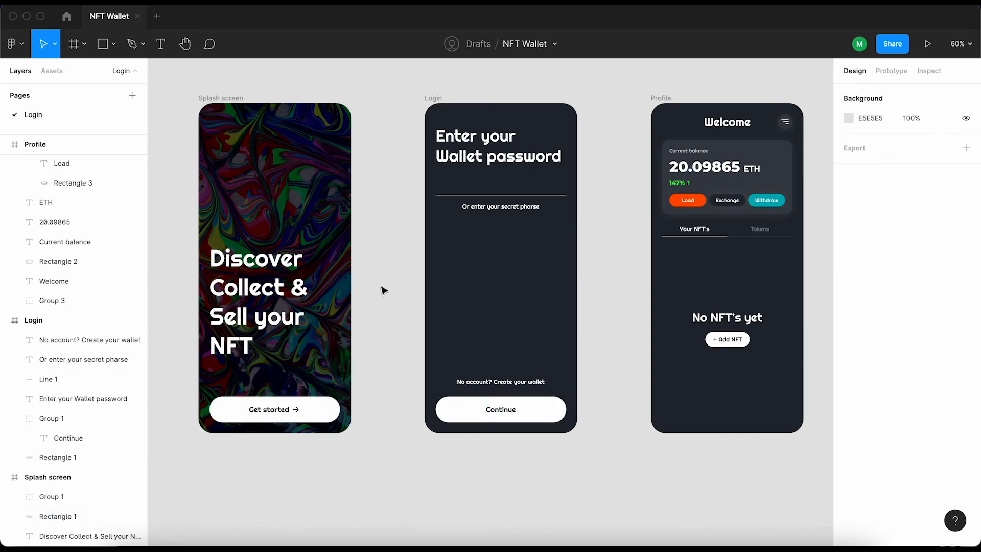
left_click(264, 410)
left_click(319, 410, "shift")
key("super+g")
left_click(502, 412)
left_click(545, 413, "shift")
key("super+g")
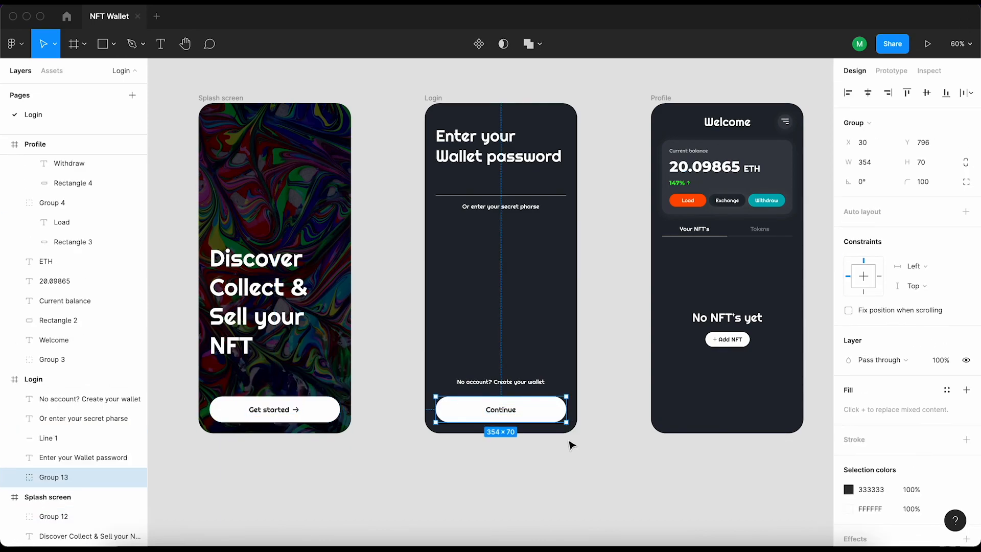
left_click(571, 446)
Link the "Get started" button to the Login frame on tap, using Smart animate with Ease in
left_click(306, 406)
left_click(892, 71)
left_click_drag(339, 409, 435, 339)
left_click(735, 217)
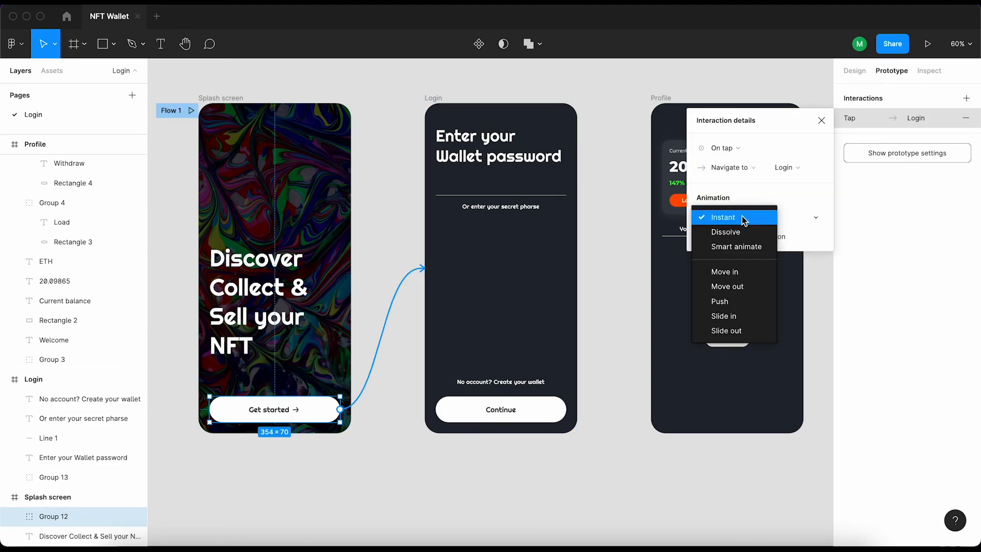
left_click(734, 247)
left_click(725, 236)
left_click(738, 223)
left_click(633, 210)
Link the "Continue" button to the Profile frame on tap, using Smart animate with Ease in at 300ms
left_click(434, 99)
left_click_drag(566, 410, 669, 317)
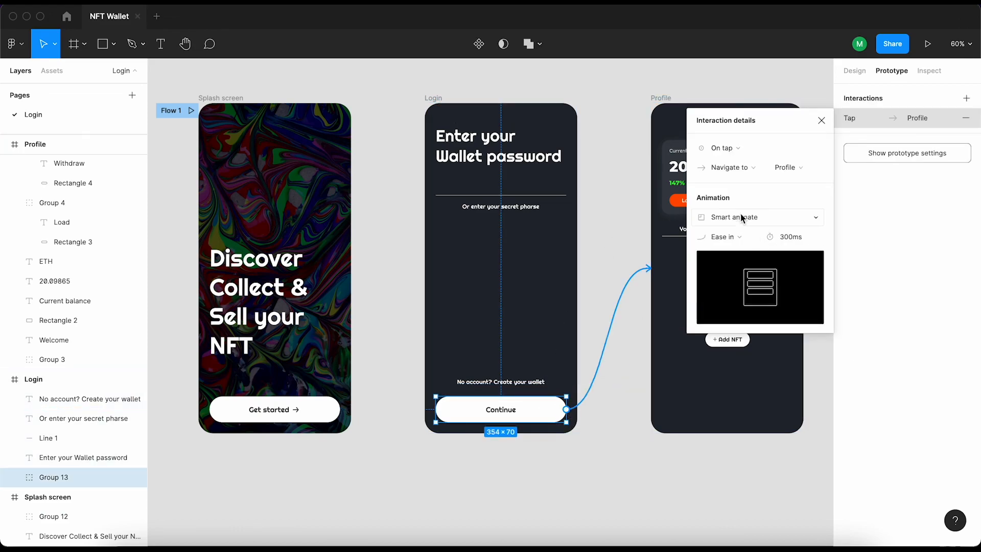
left_click(629, 194)
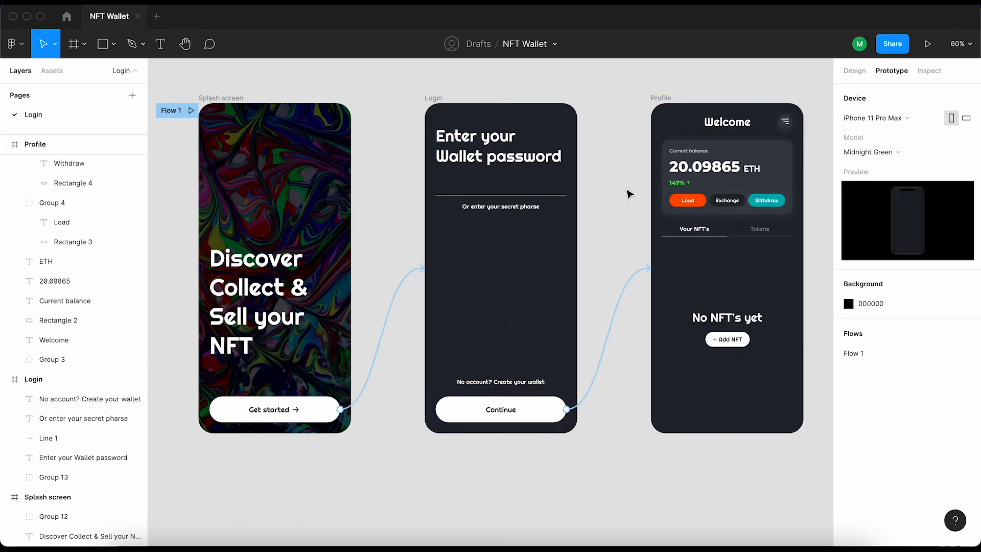
Run the prototype preview from the splash screen and follow the "Get started" link to the Login screen
left_click(927, 44)
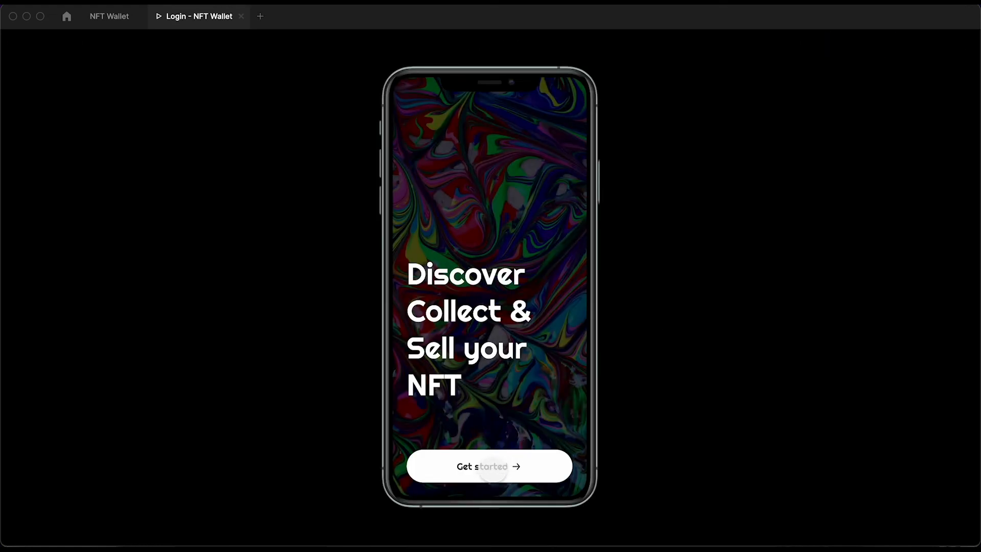
left_click(492, 469)
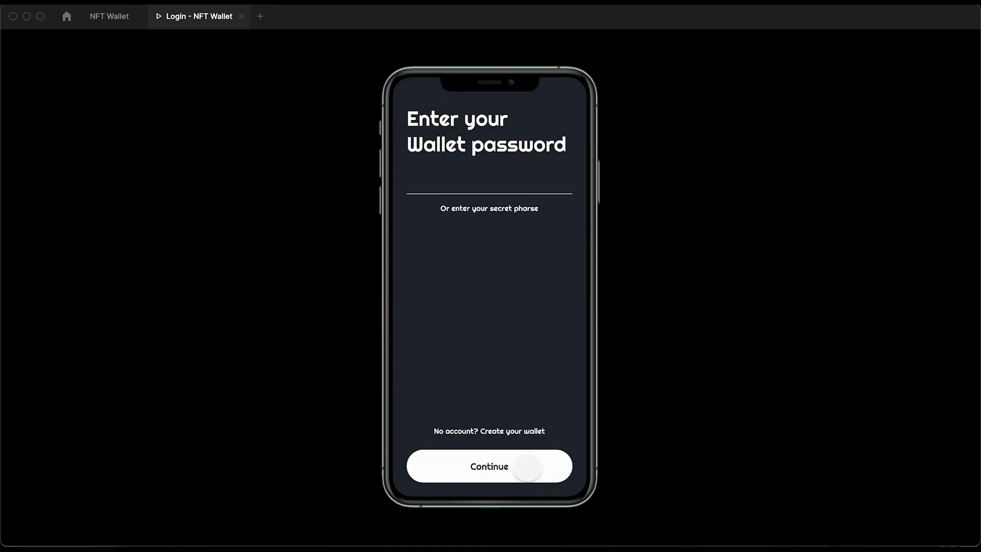